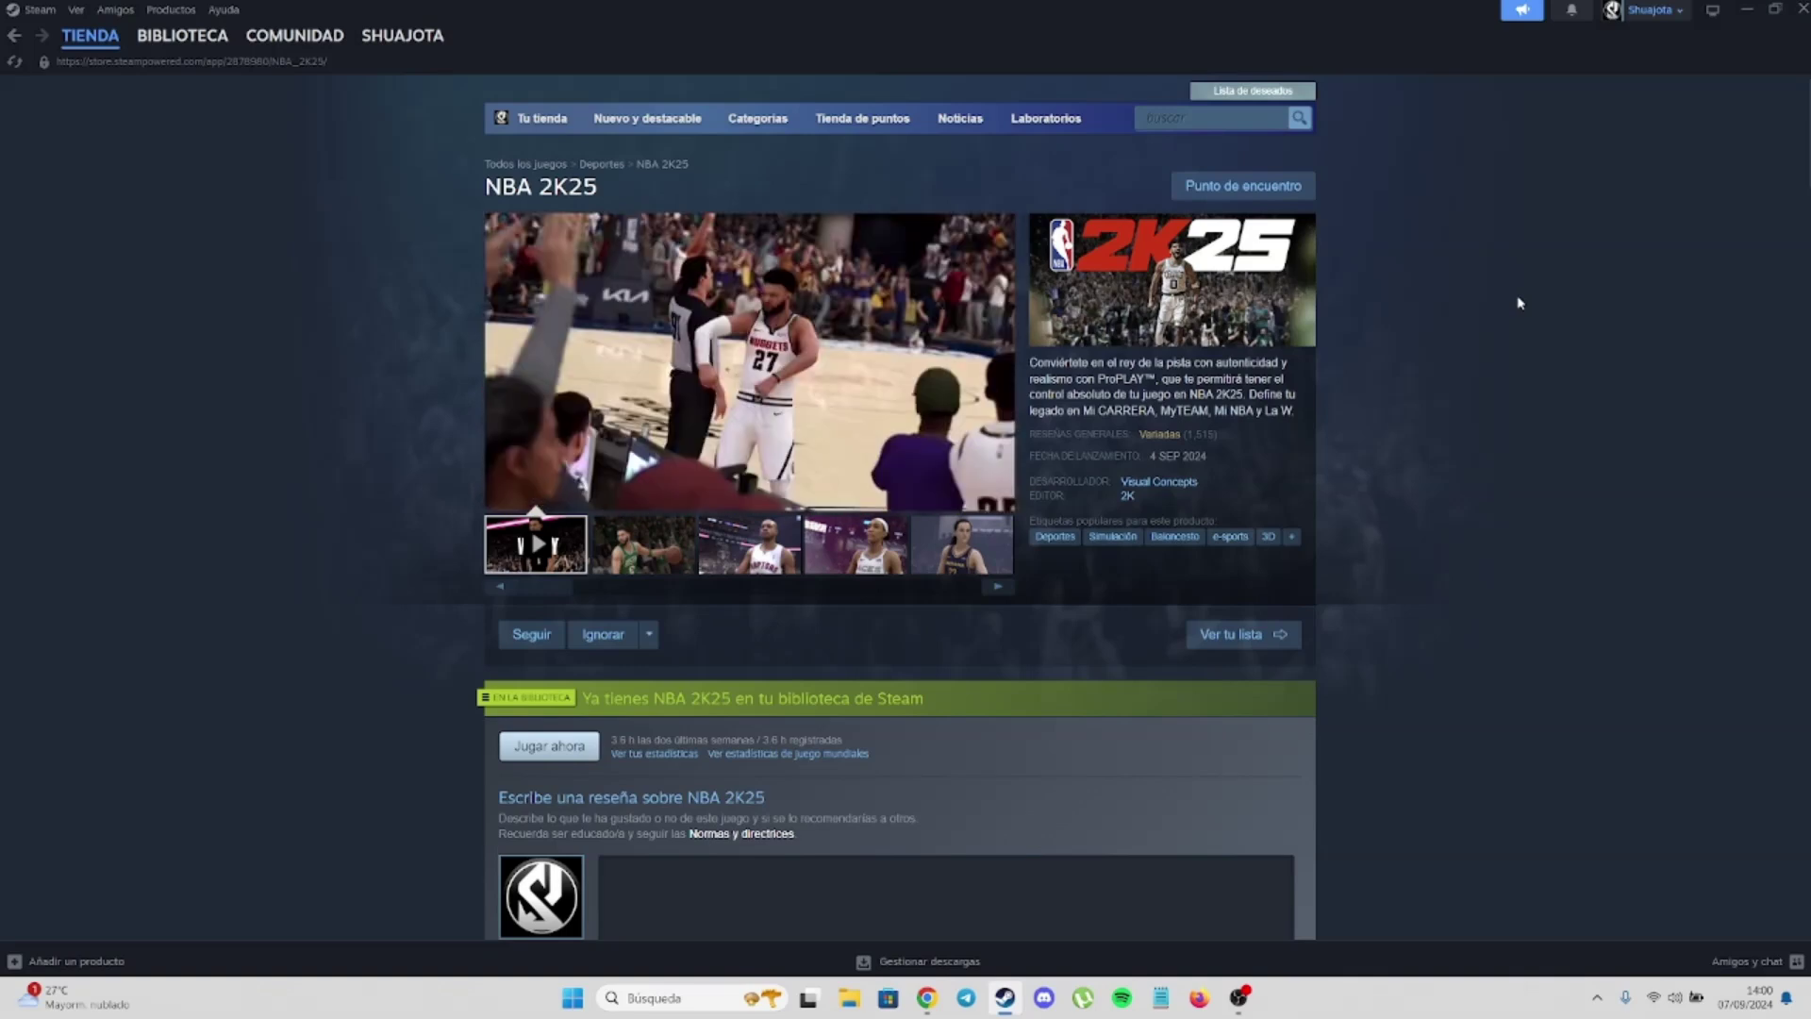
Switch back to the browser and select the 'shuajota' Google search query
key("alt+Tab")
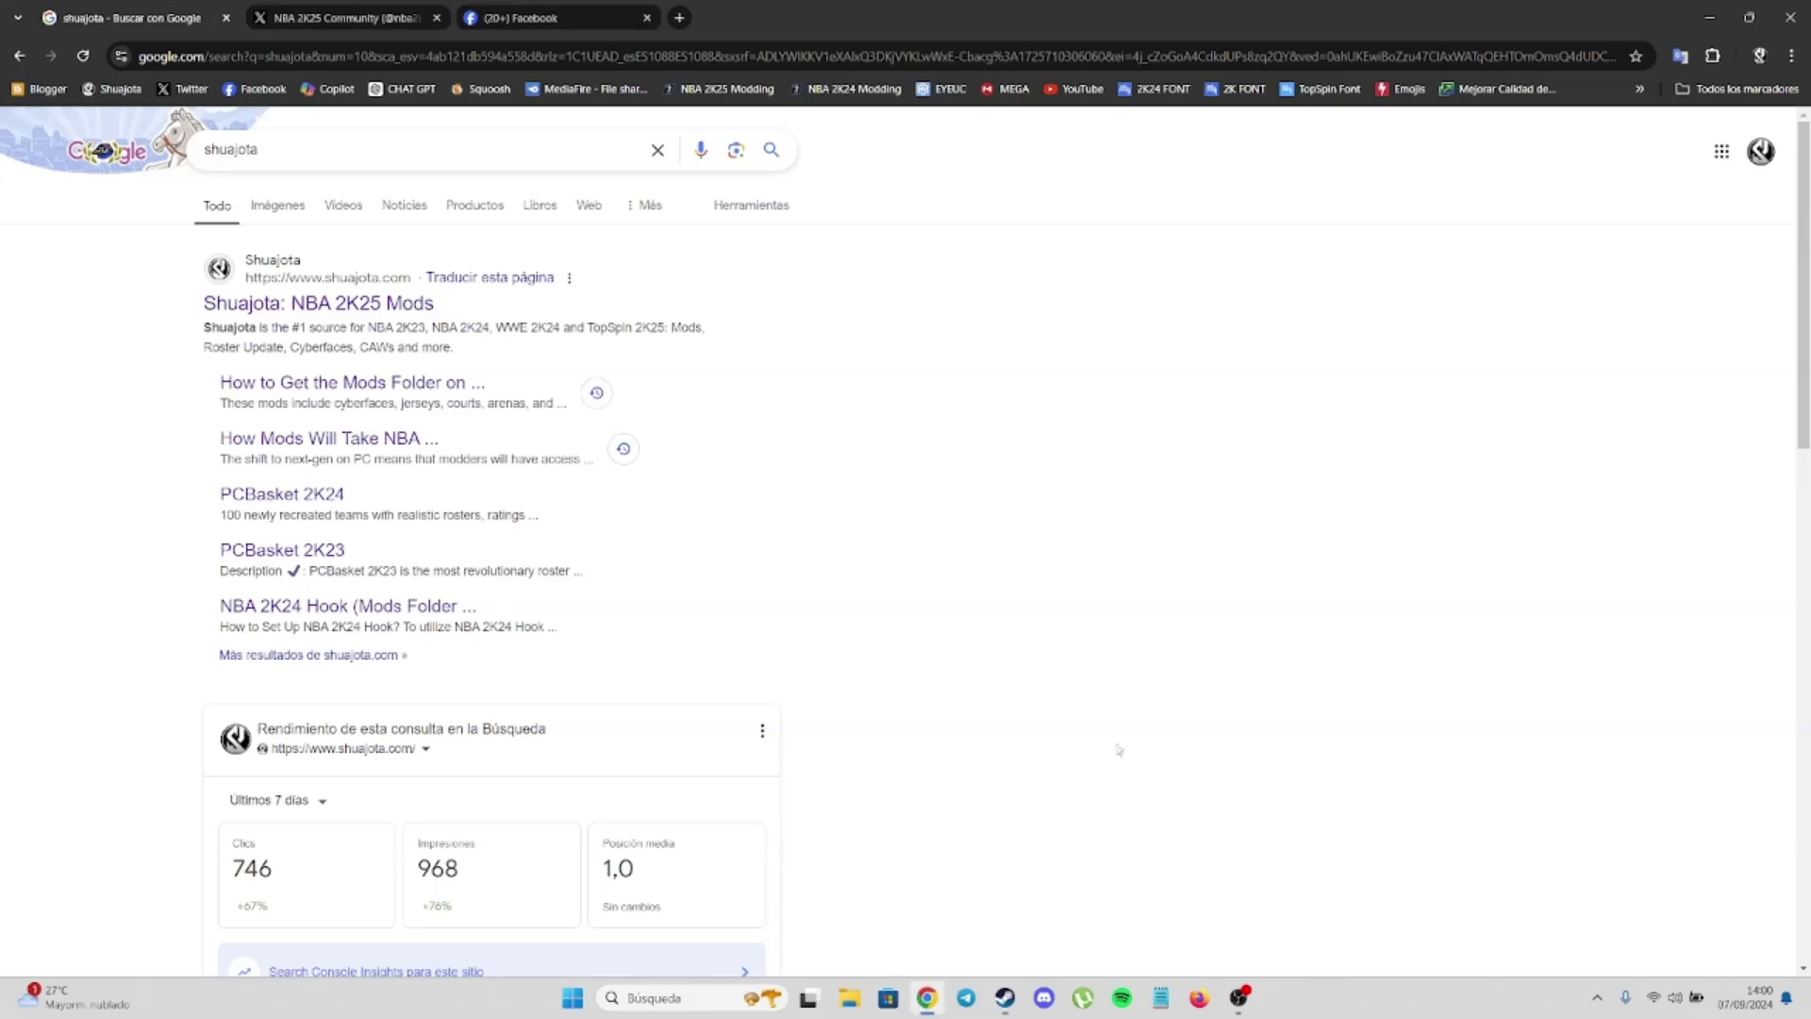
left_click(290, 151)
Open the Shuajota NBA 2K25 Mods site, enter the Cyberfaces category past the ad, and scroll its posts
left_click(330, 303)
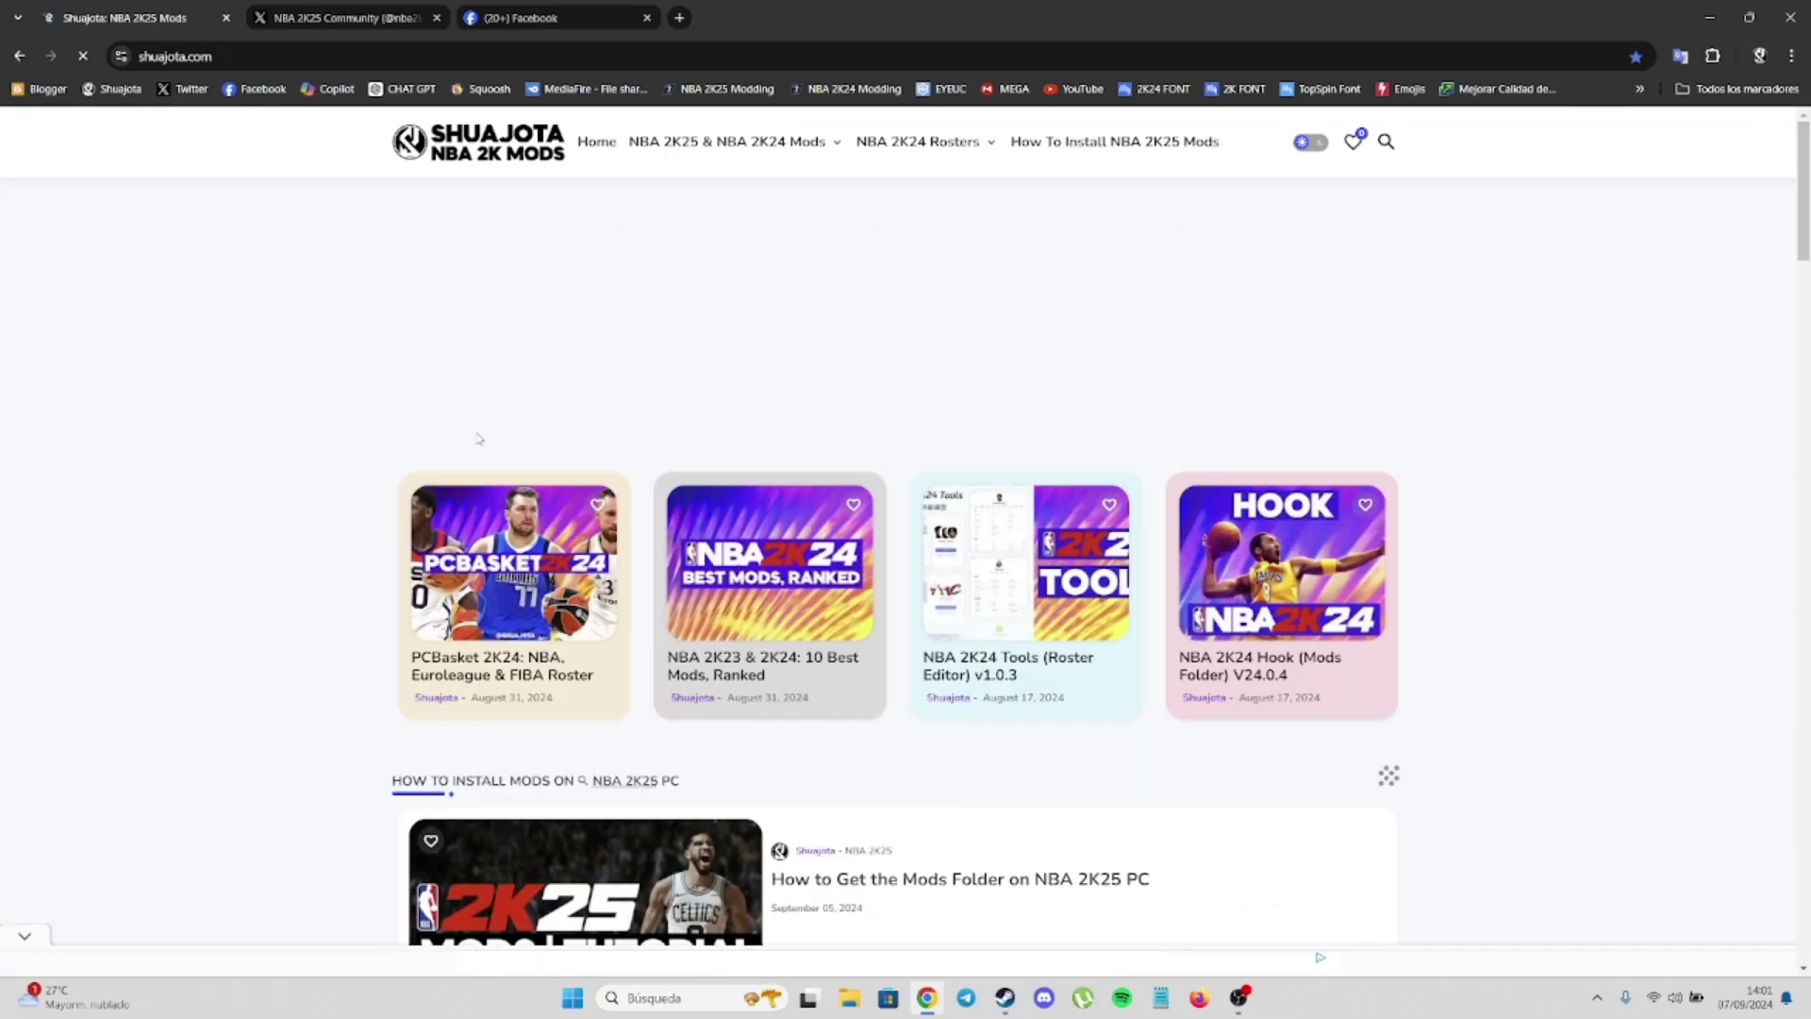
mouse_move(704, 149)
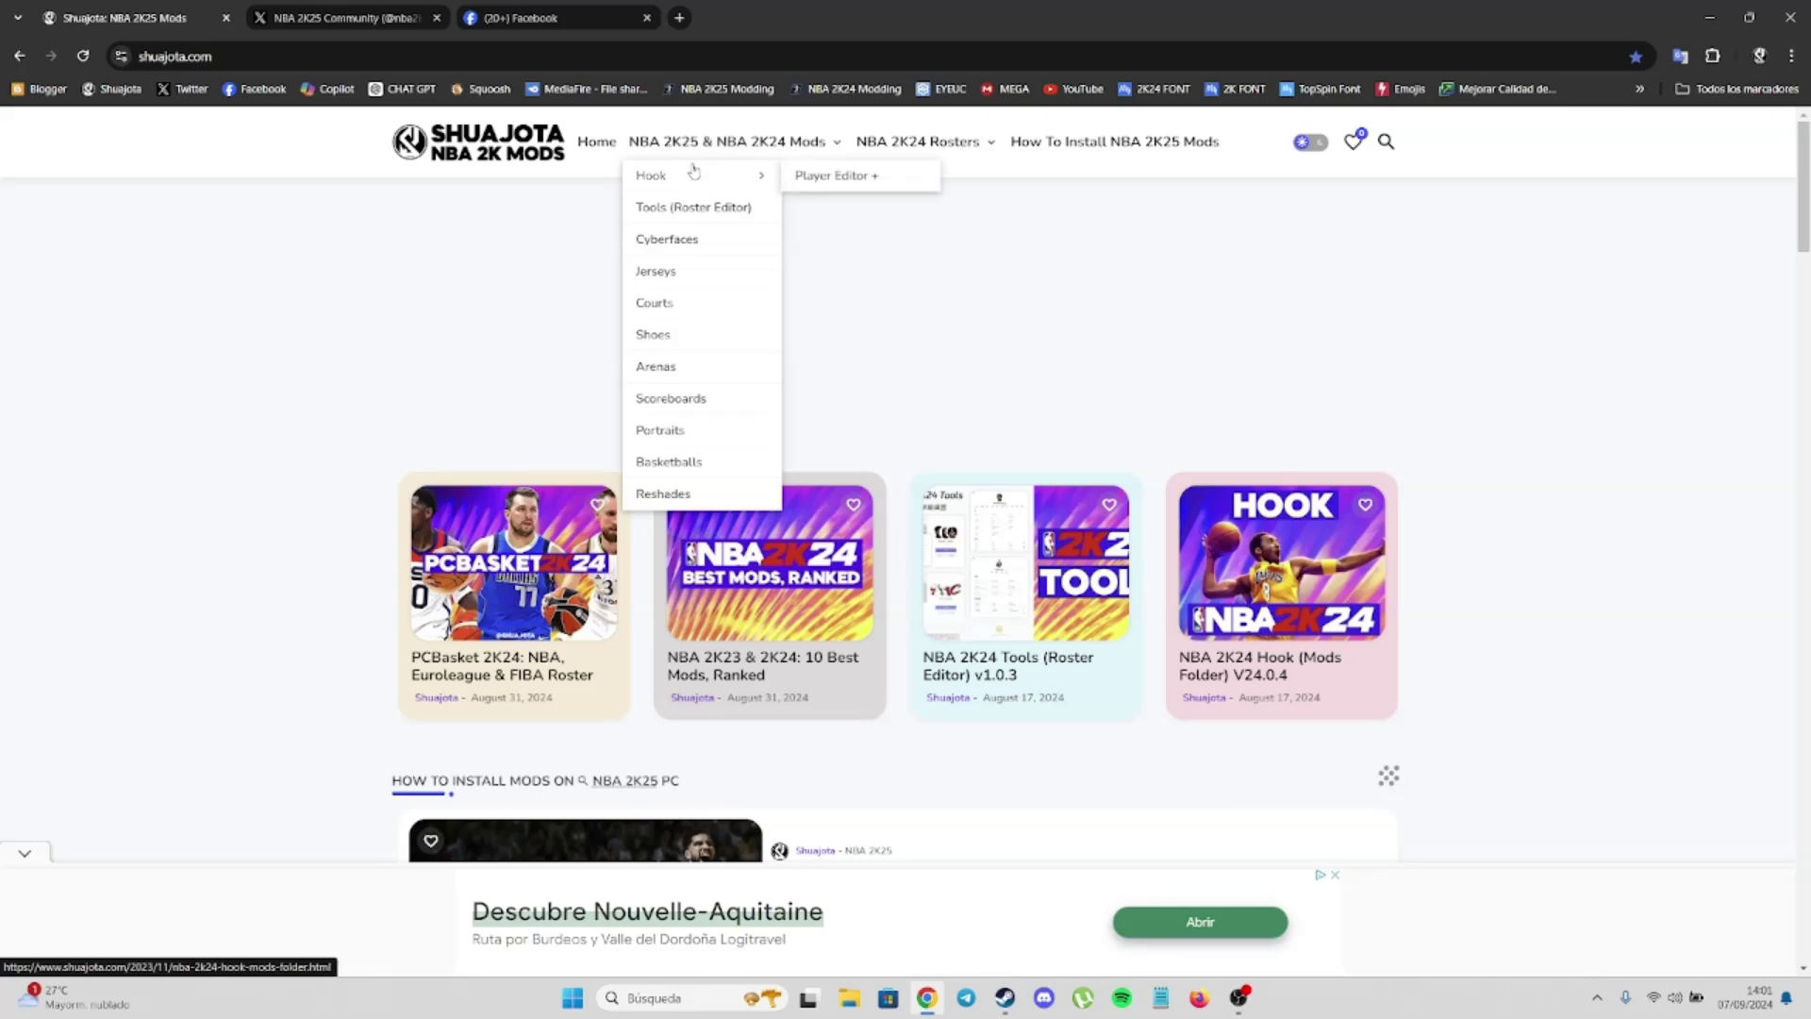
left_click(679, 242)
left_click(1025, 274)
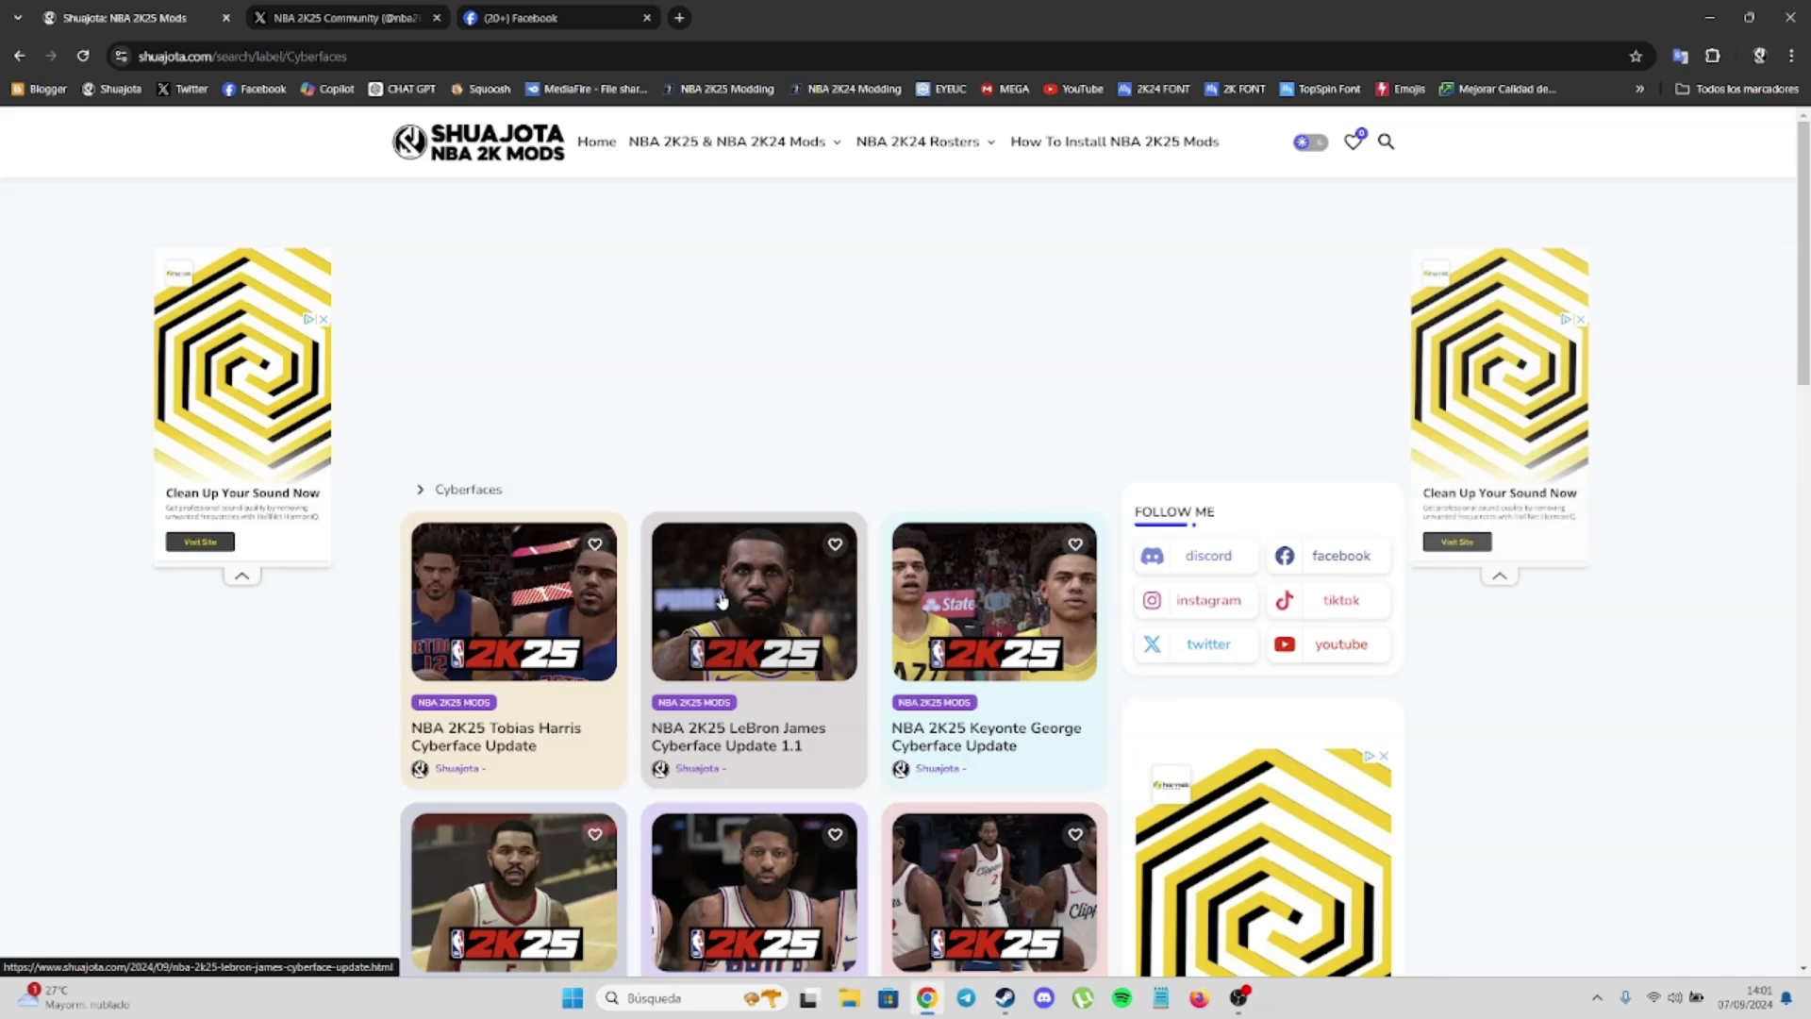
scroll(742, 627, "down", 5)
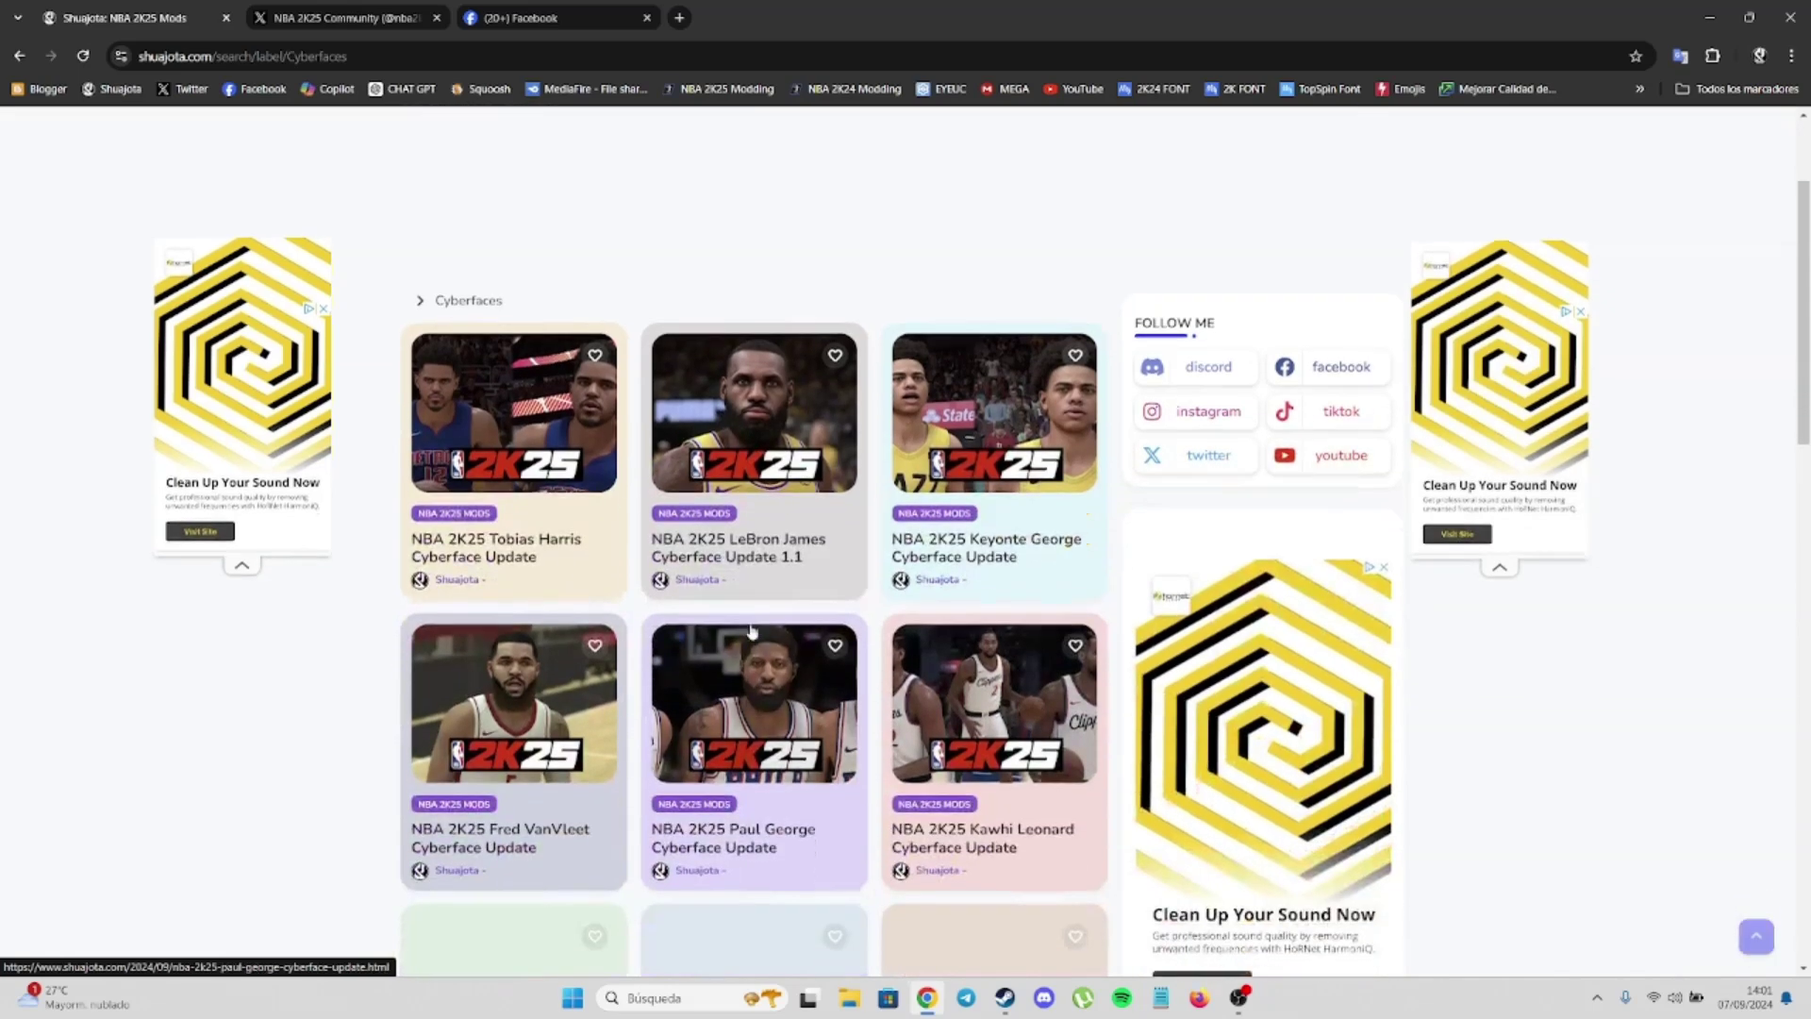
scroll(752, 630, "down", 3)
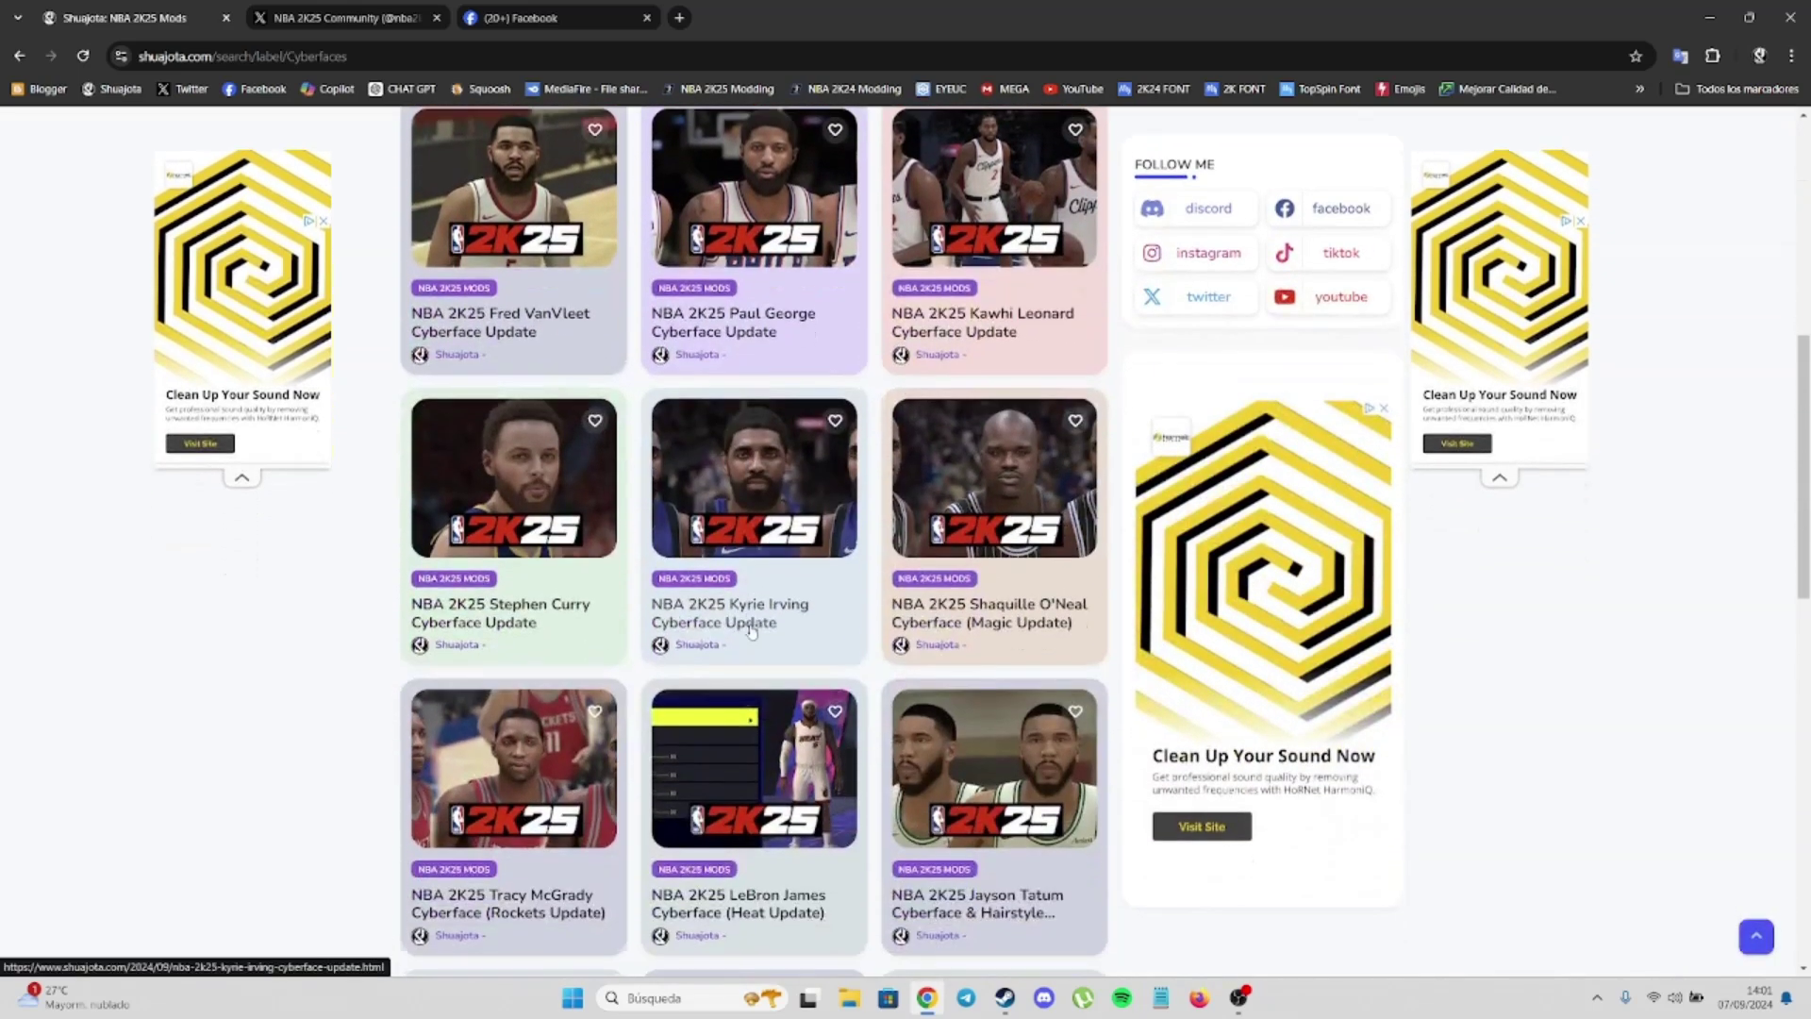
scroll(751, 630, "up", 8)
Browse the Courts and then the Shoes mod categories from the Mods menu
mouse_move(717, 142)
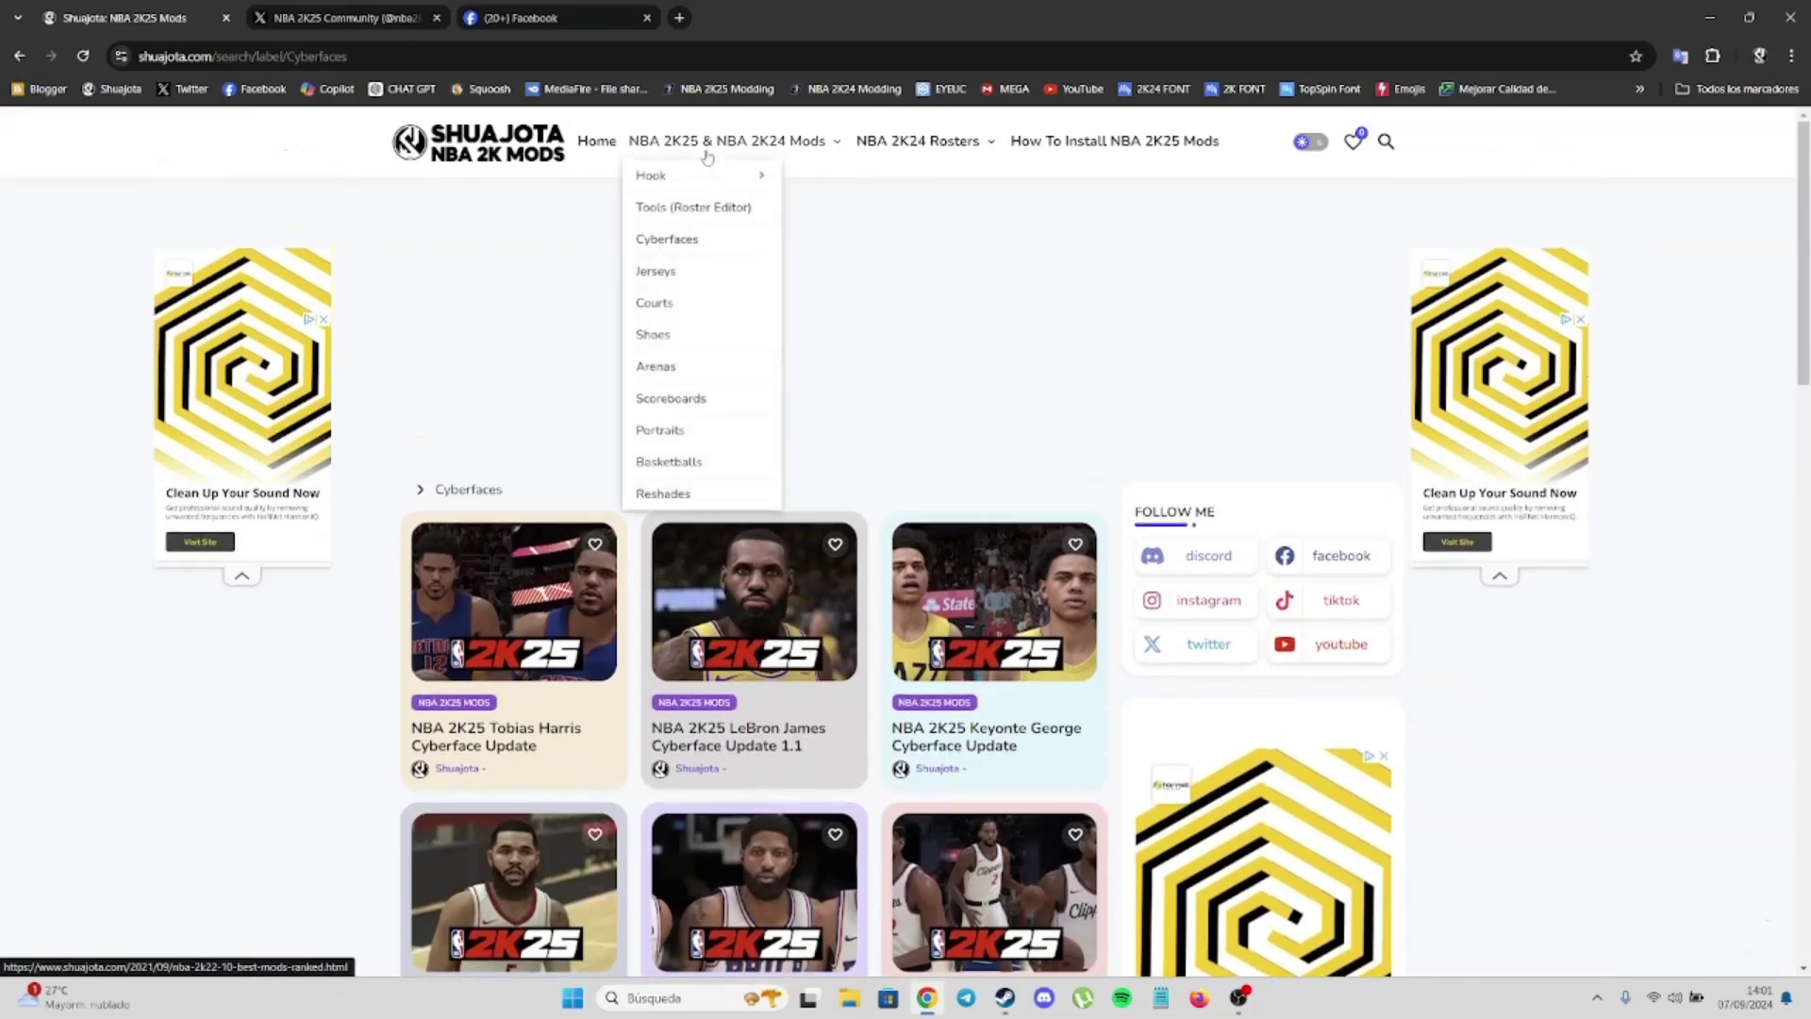
left_click(666, 304)
scroll(860, 486, "down", 2)
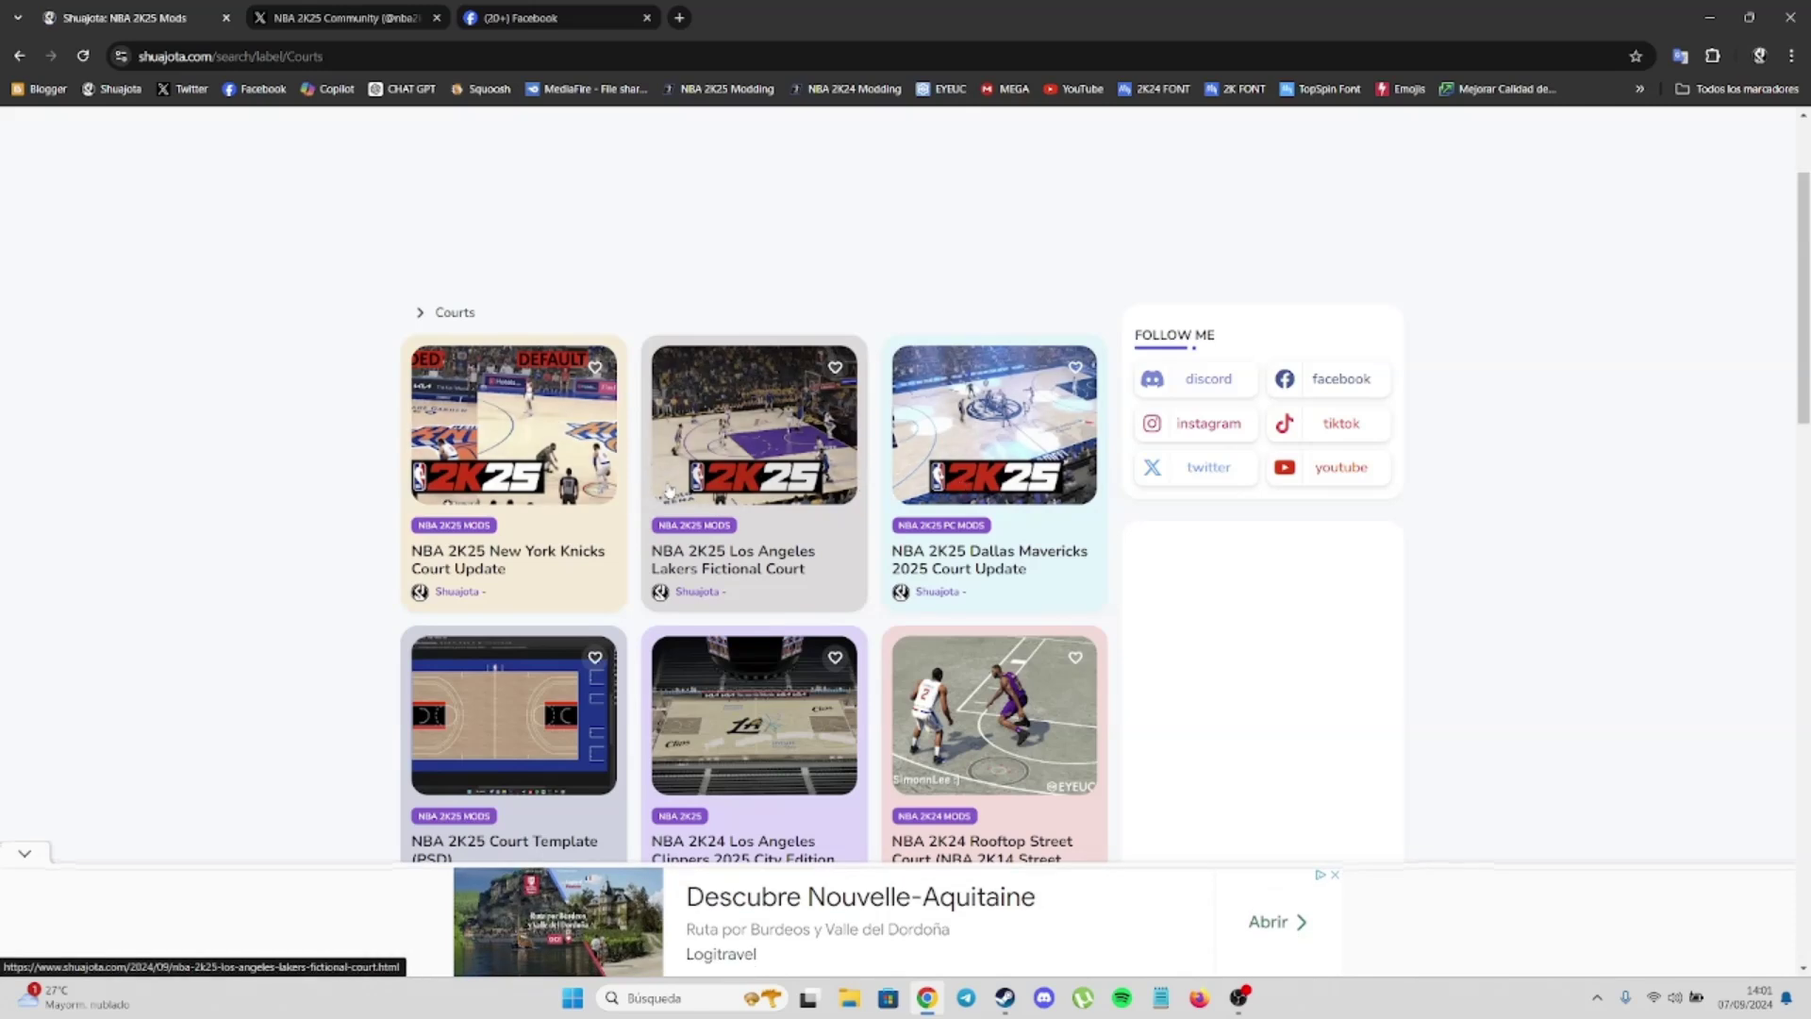
scroll(843, 506, "up", 2)
mouse_move(726, 141)
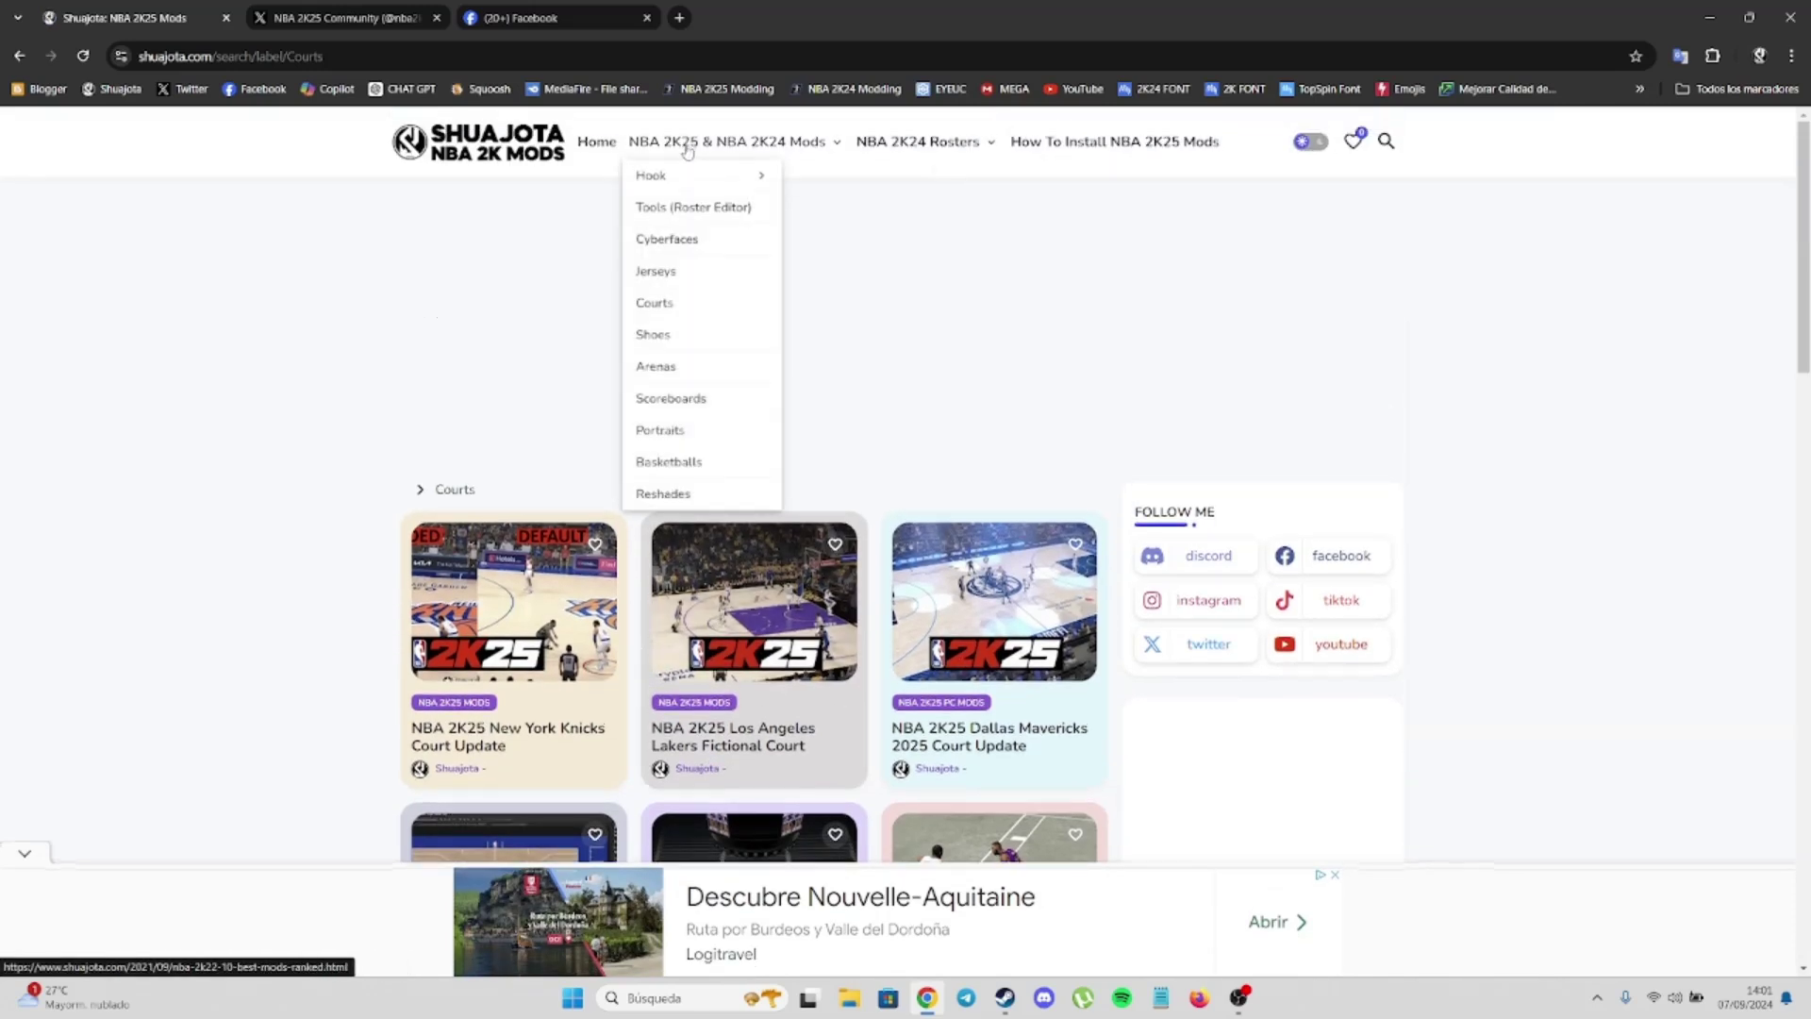
left_click(658, 336)
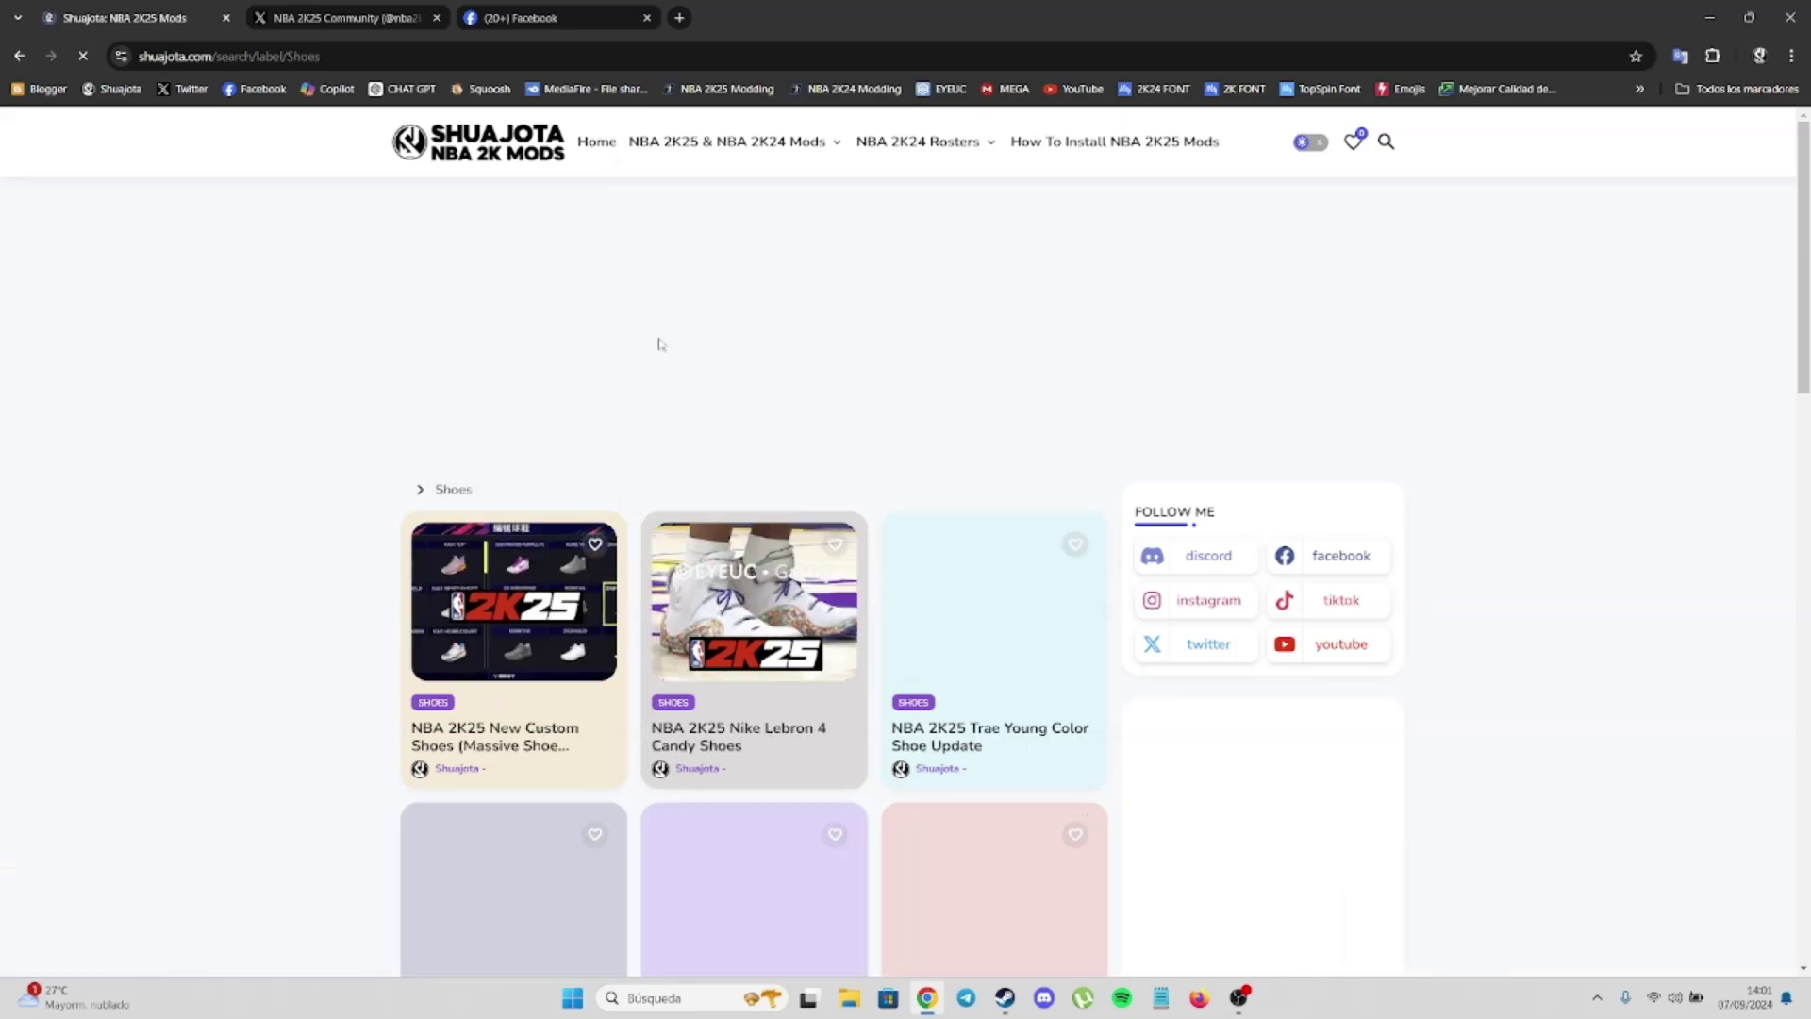
scroll(726, 533, "down", 1)
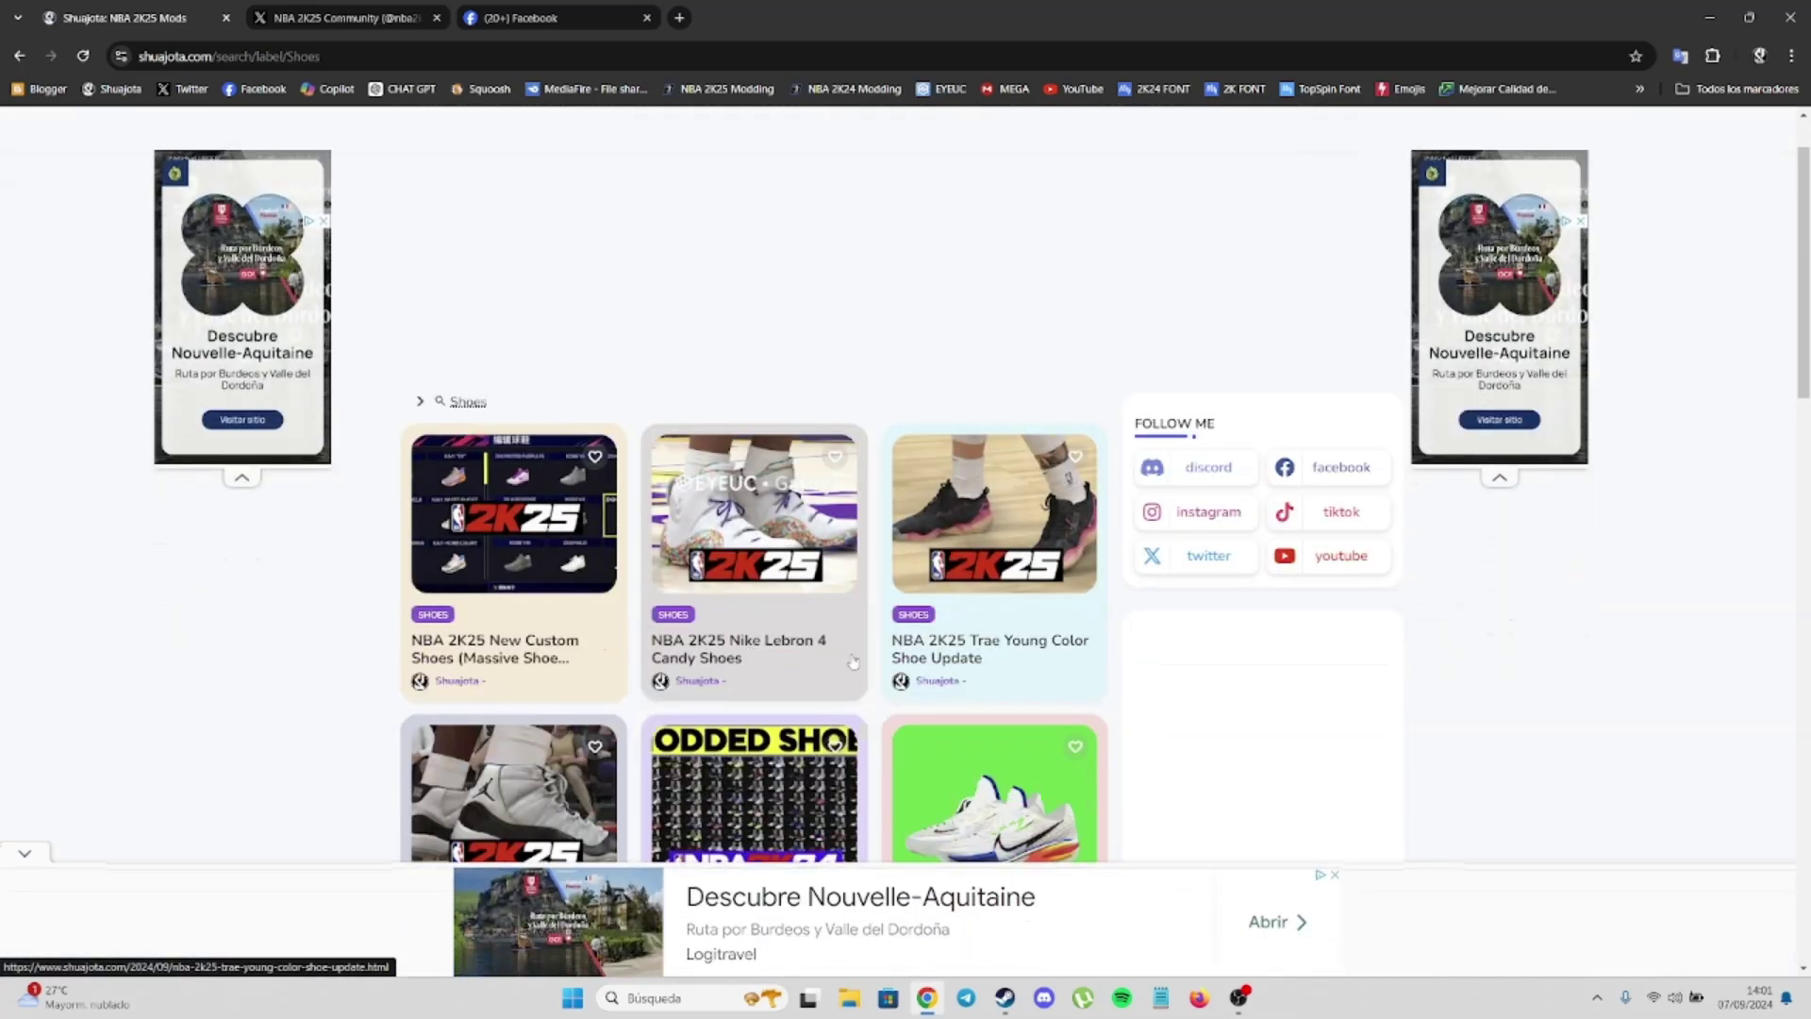
scroll(649, 566, "up", 1)
Go through the Portraits category and then the Basketballs category
mouse_move(727, 141)
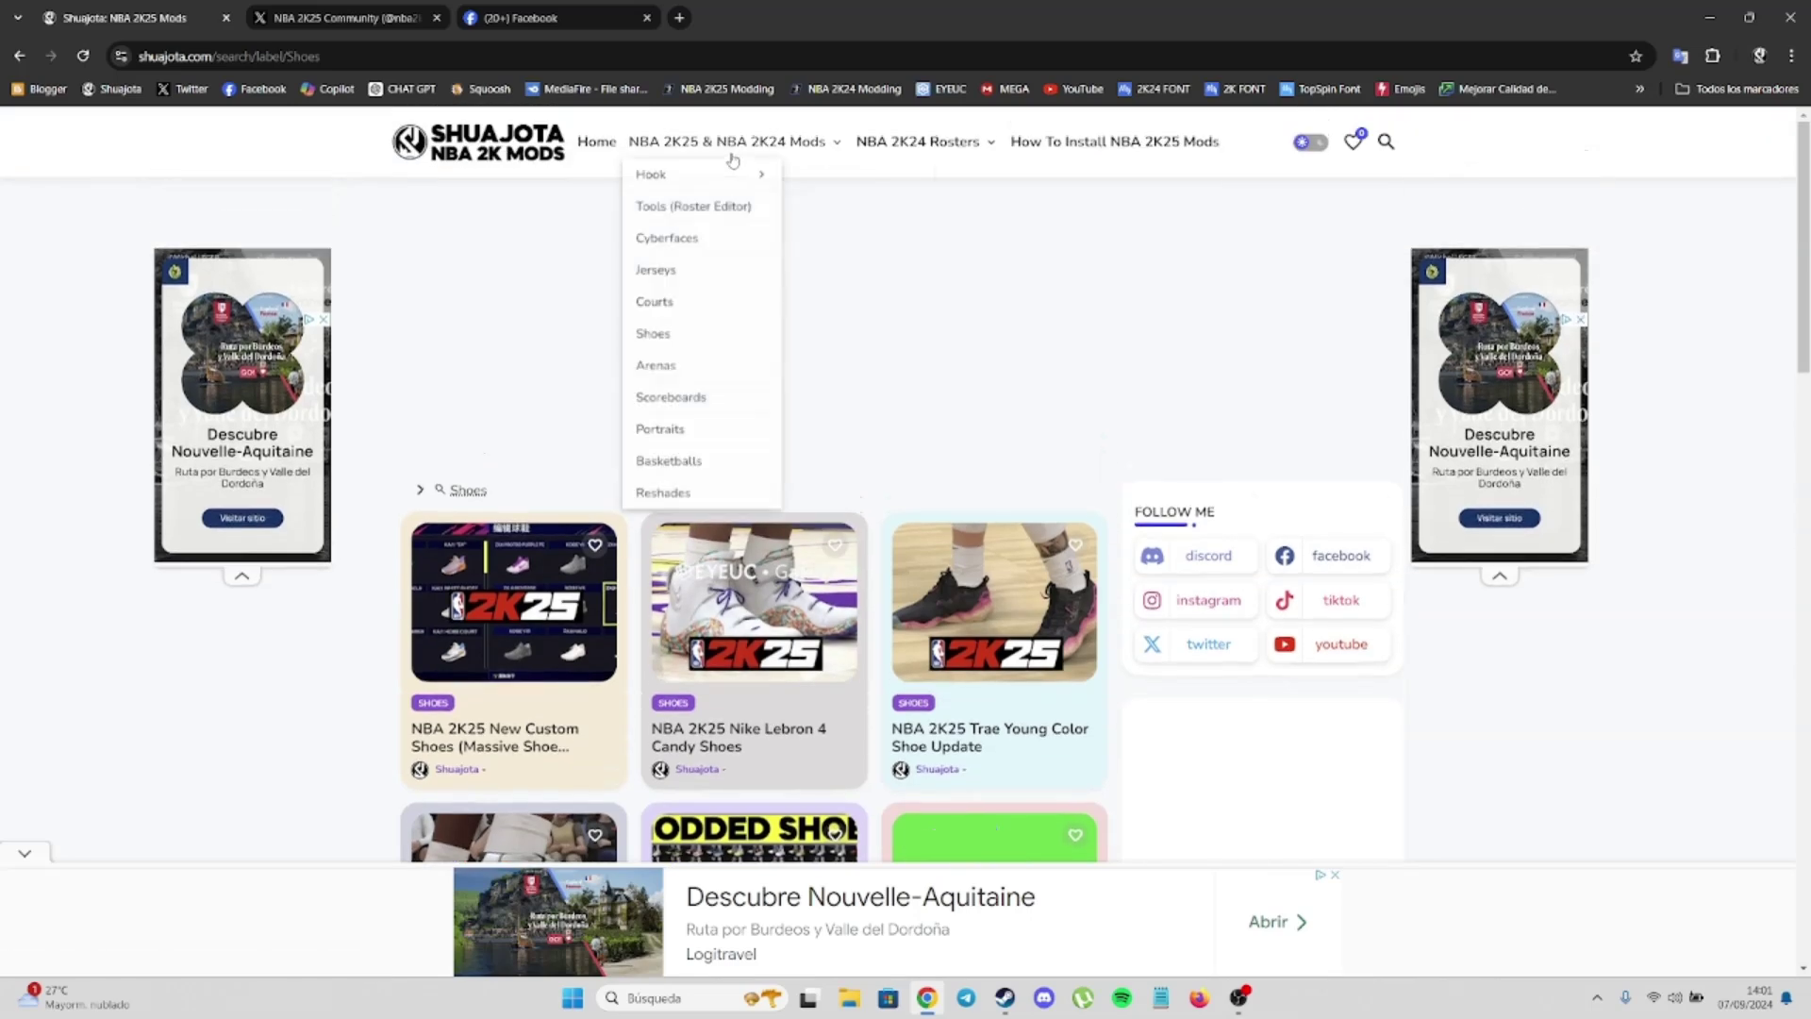
left_click(665, 434)
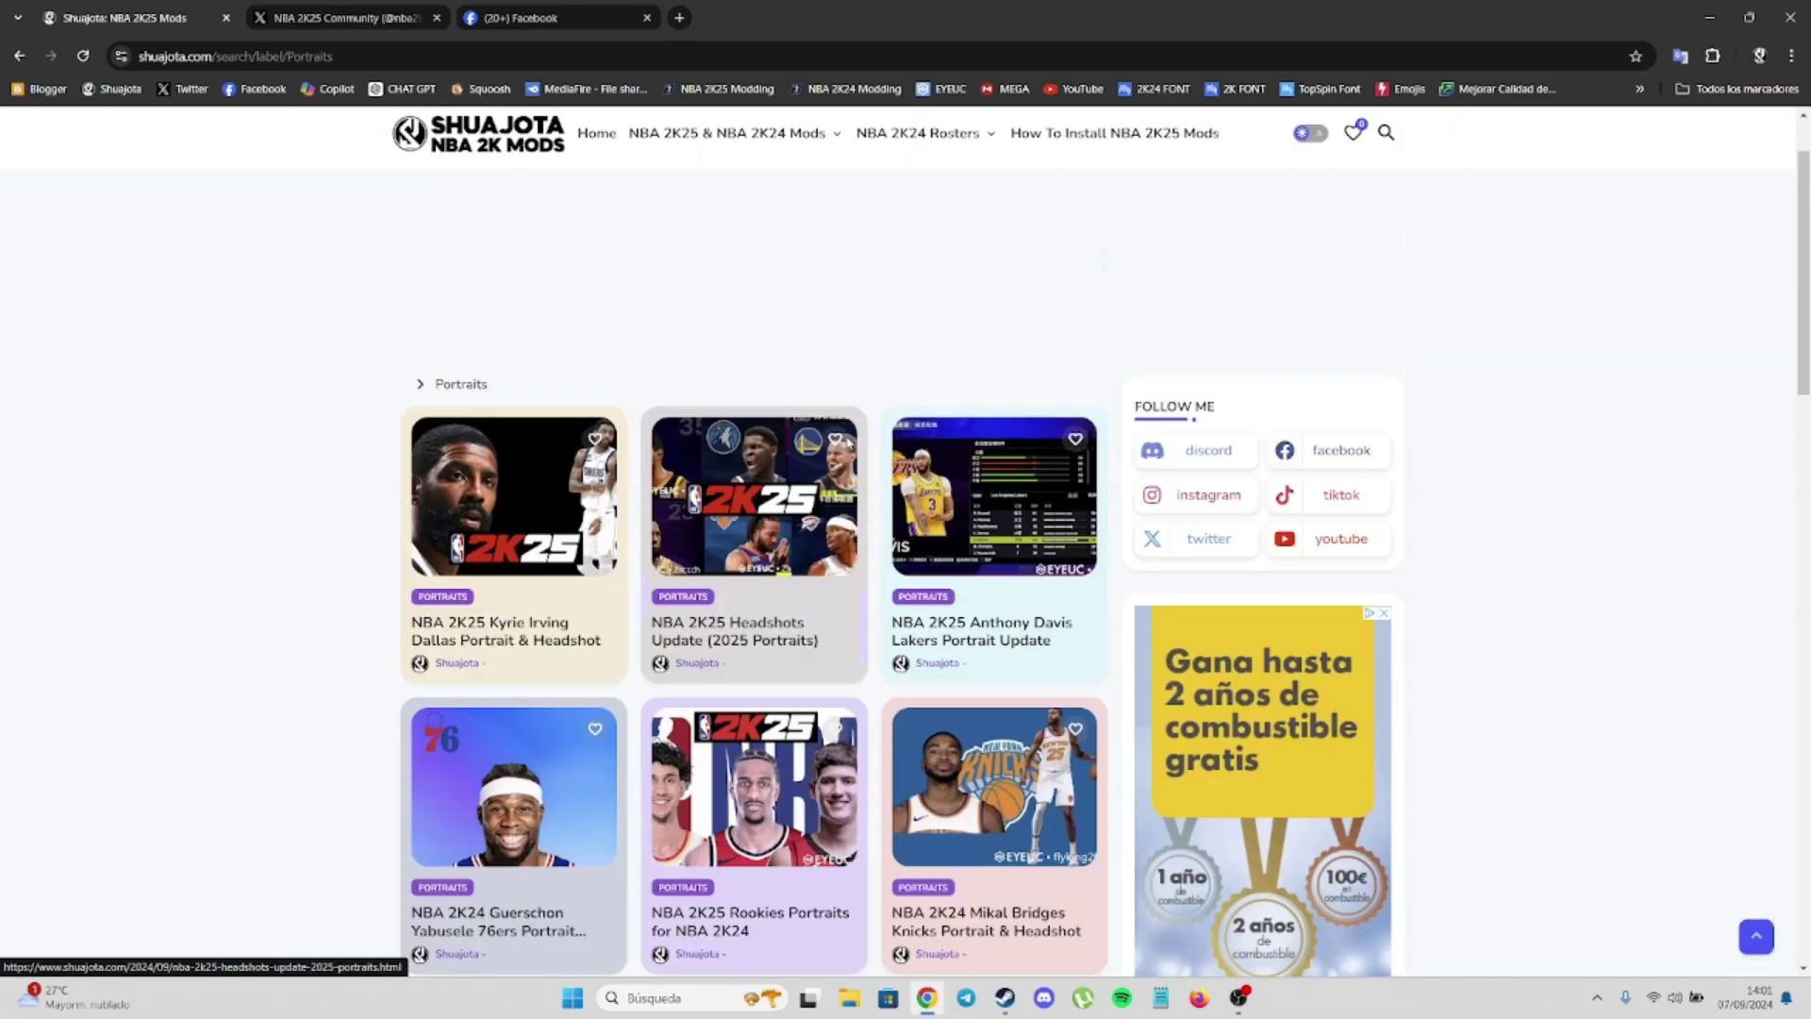
mouse_move(727, 133)
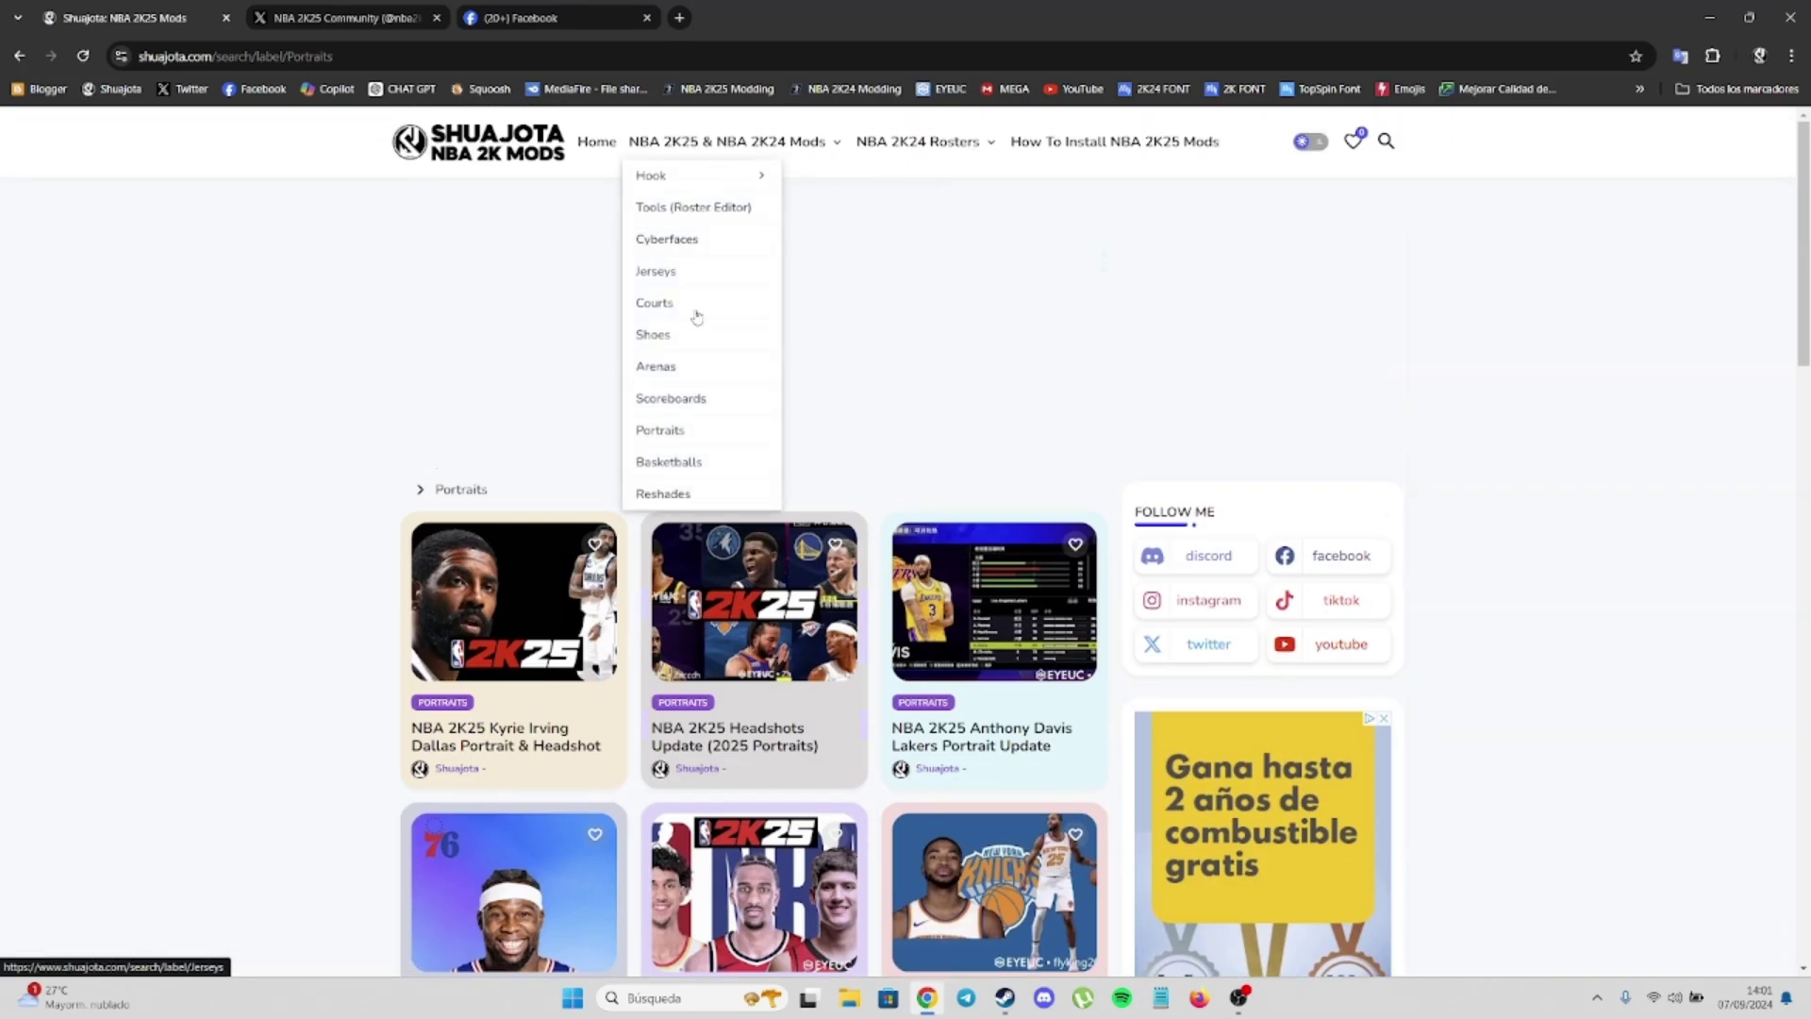
left_click(672, 464)
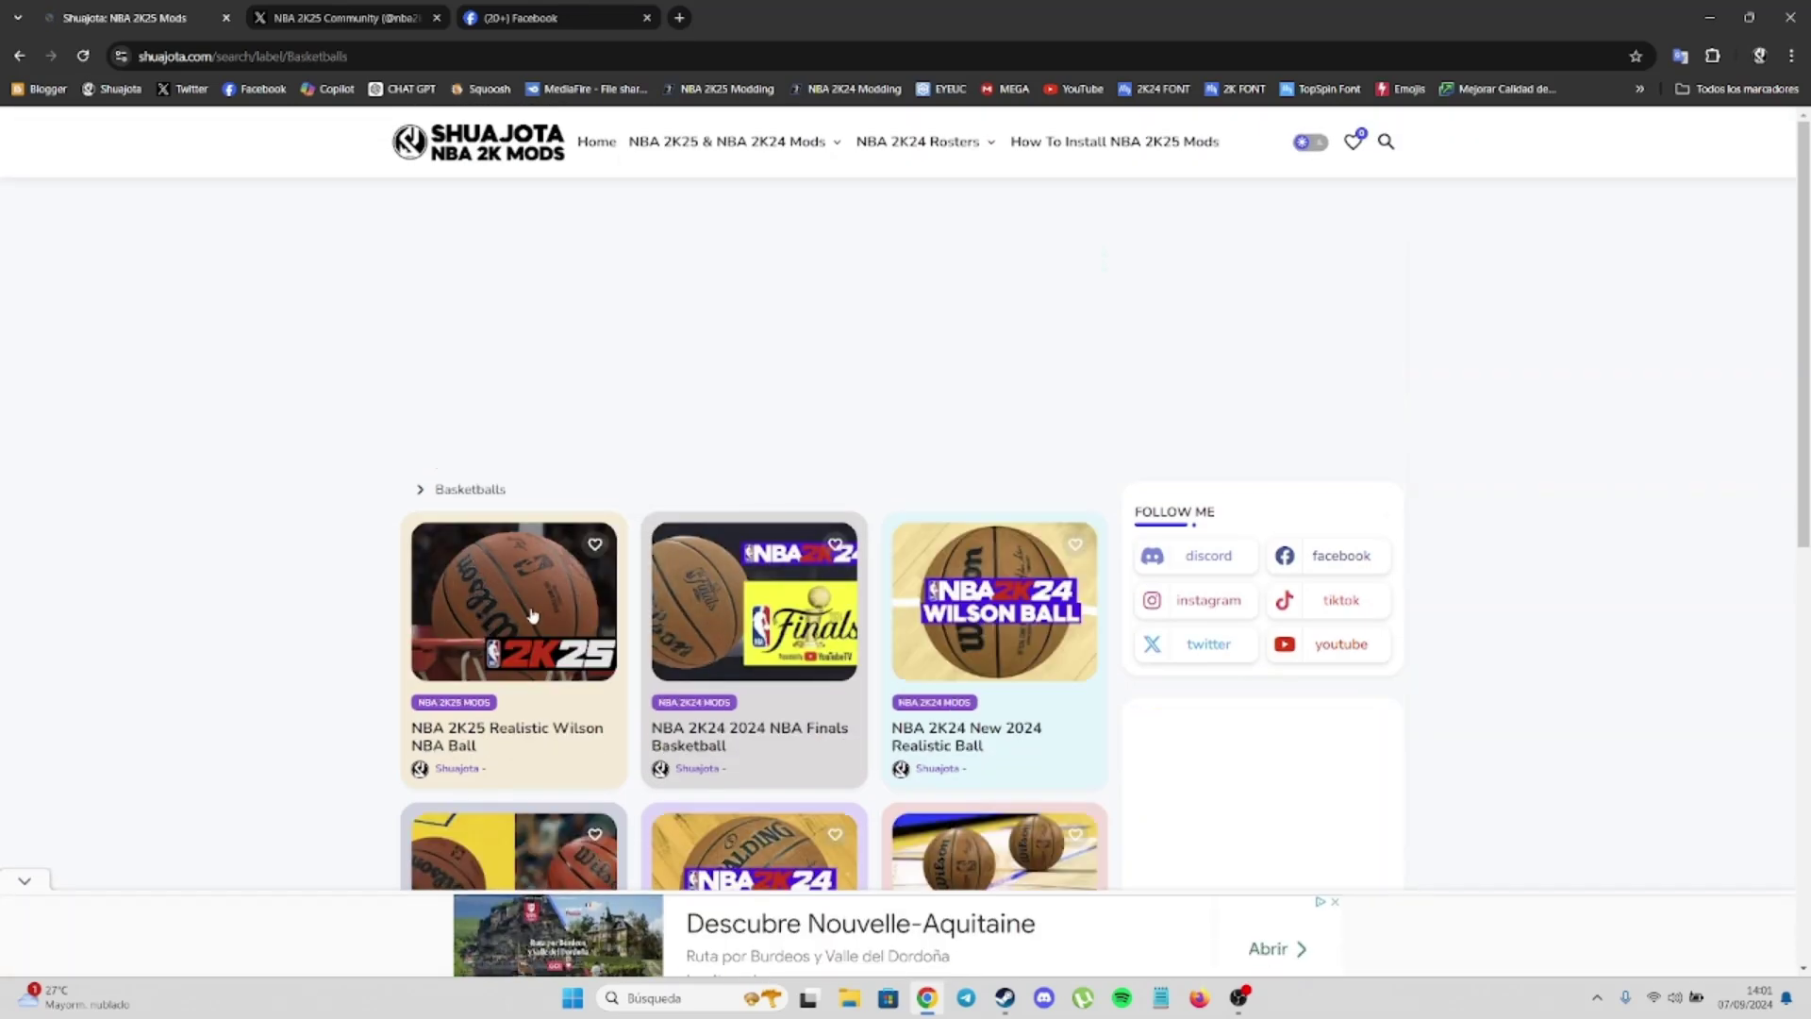
Open the NBA 2K25 Realistic Wilson NBA Ball post and scroll through it
left_click(530, 618)
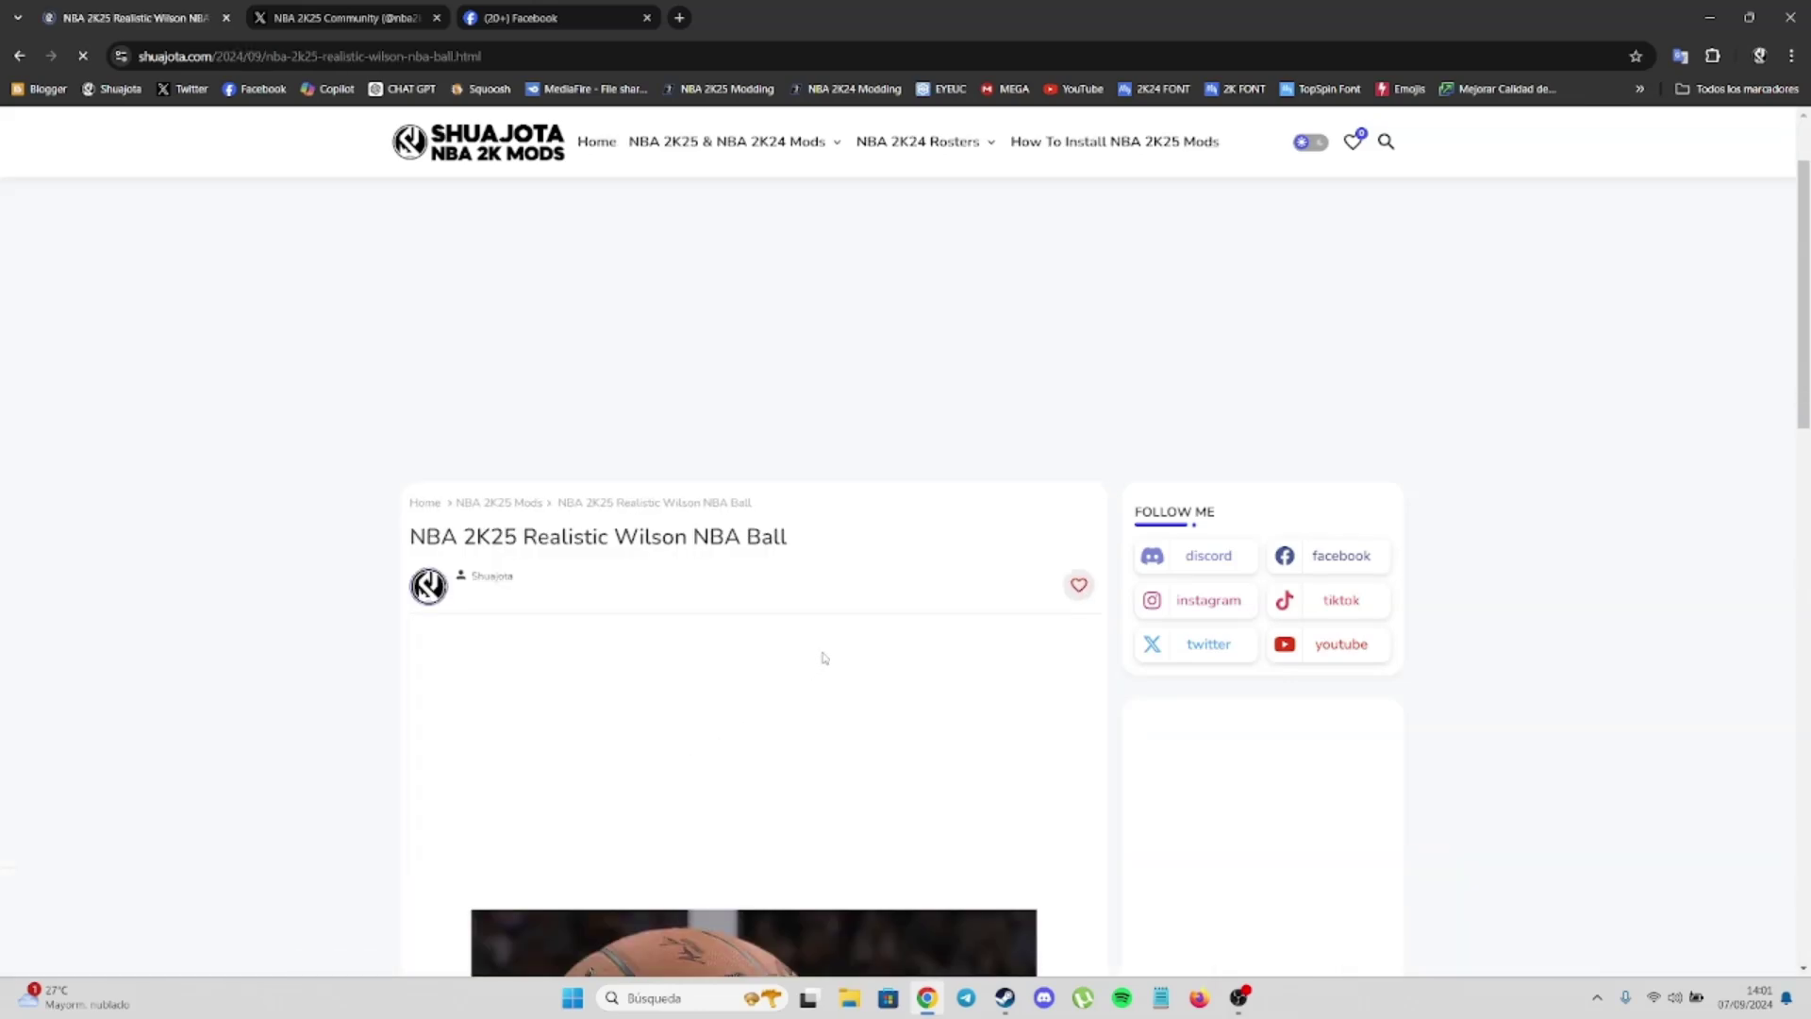
scroll(825, 655, "down", 5)
scroll(876, 663, "down", 6)
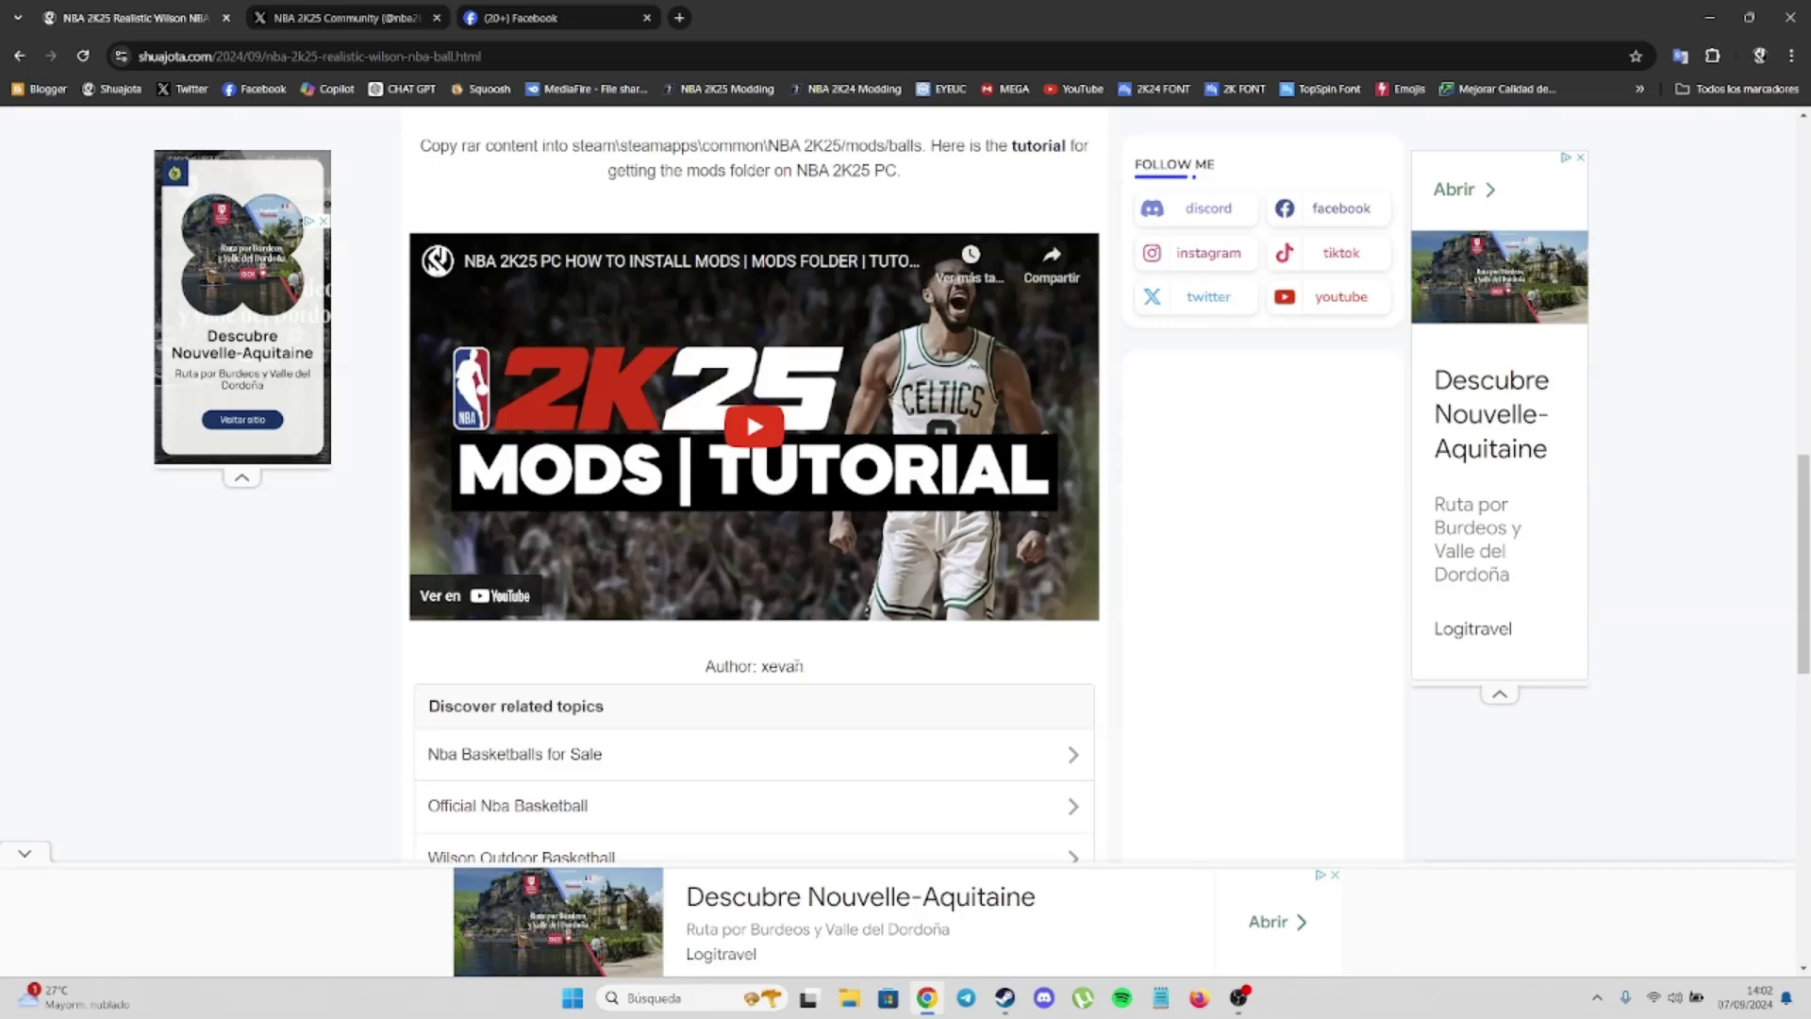
scroll(808, 660, "up", 10)
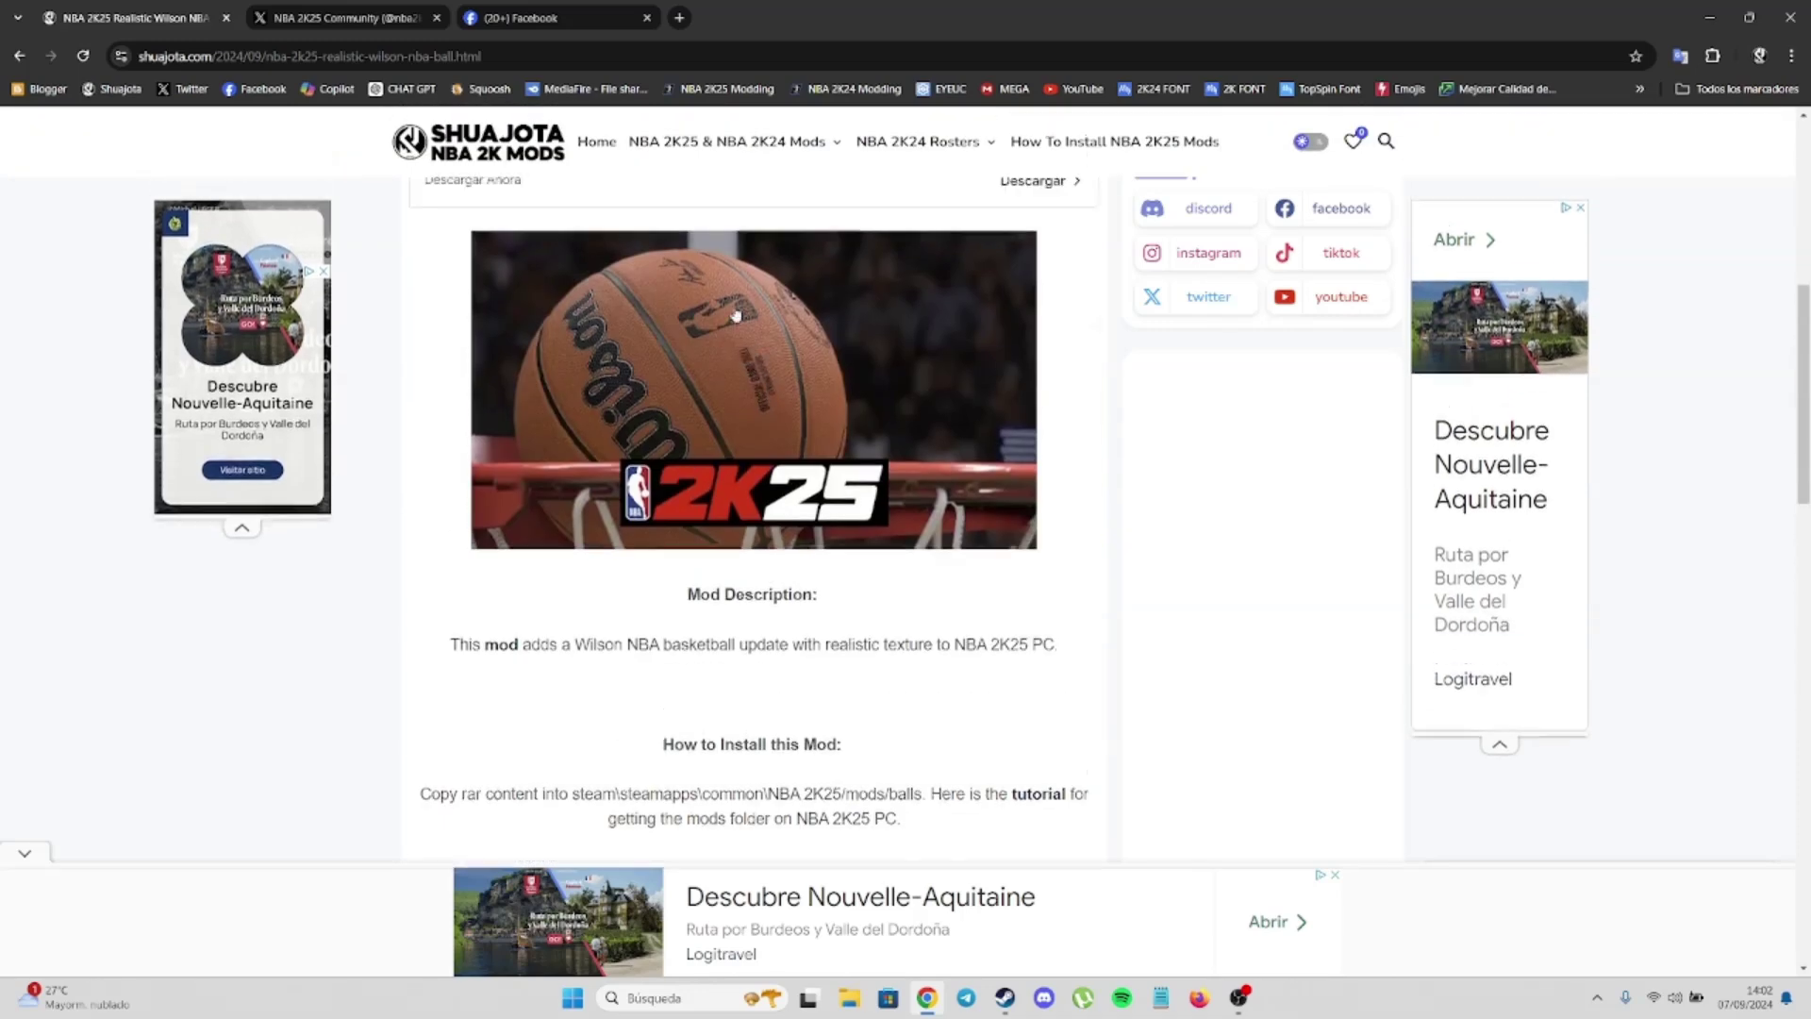
Return to the shuajota.com homepage via the logo and scroll its featured posts
left_click(520, 135)
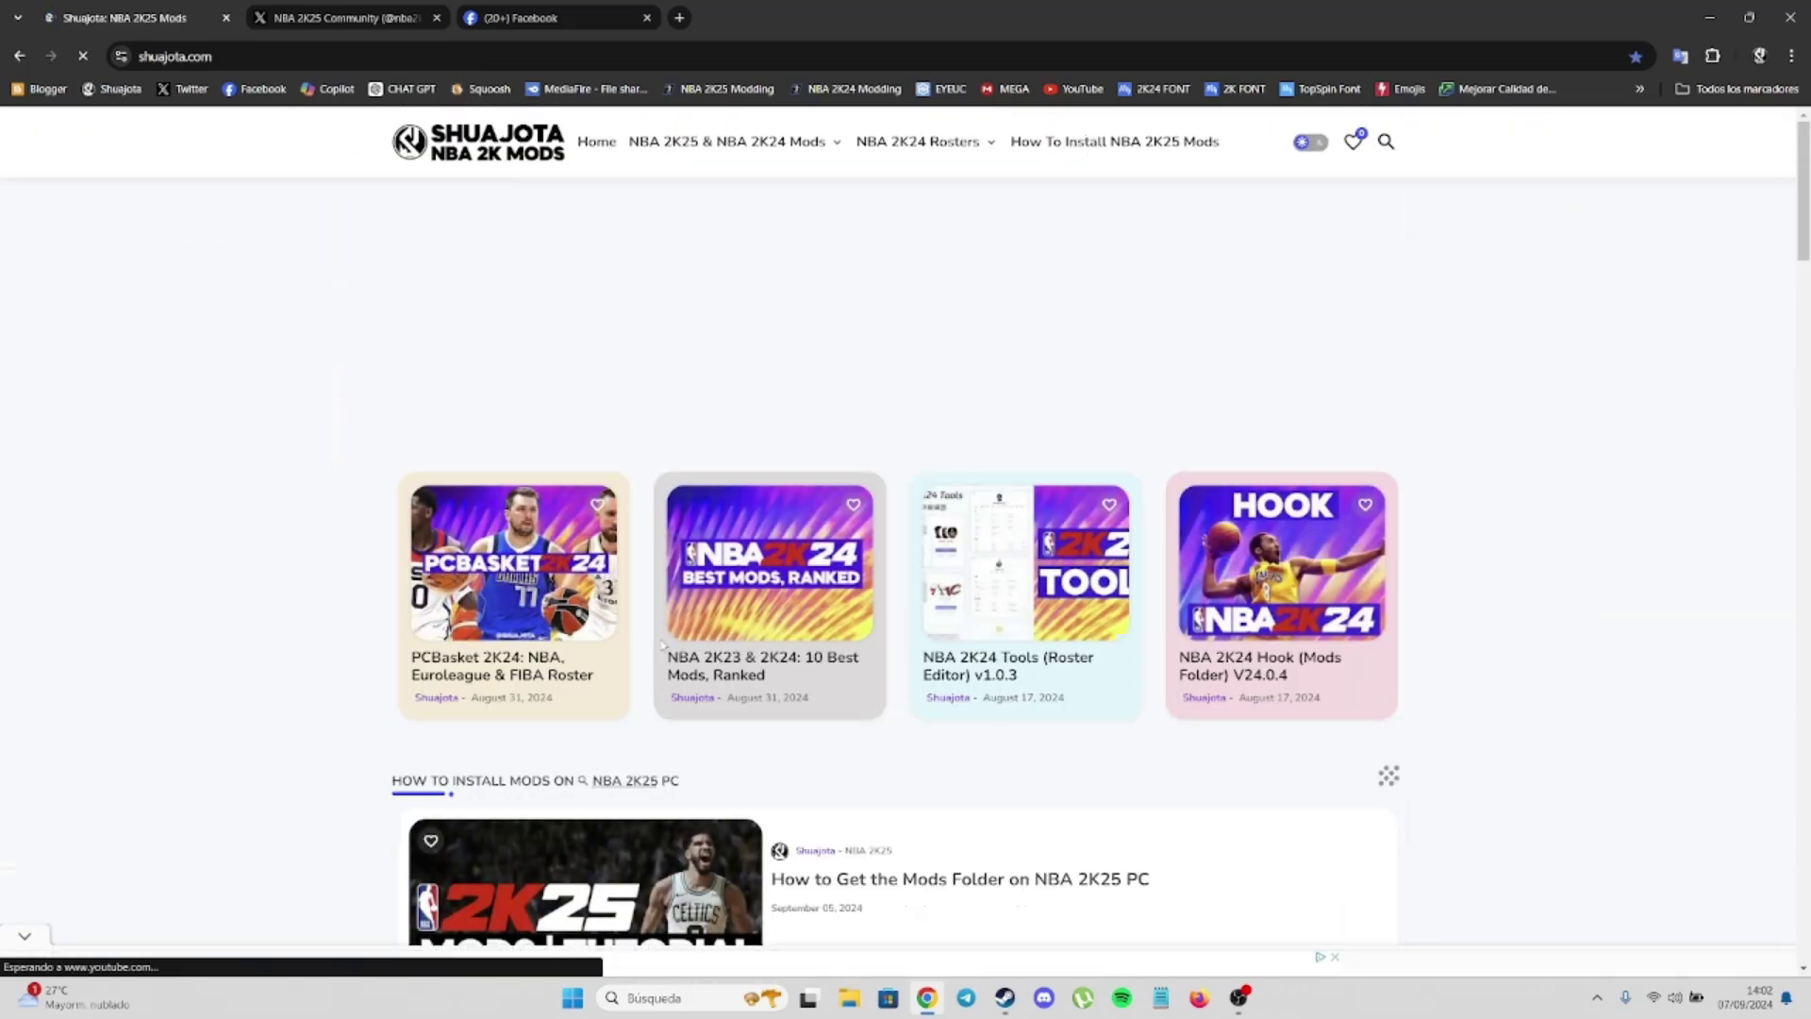
scroll(666, 651, "down", 1)
scroll(666, 651, "down", 4)
scroll(665, 651, "down", 2)
scroll(665, 650, "up", 6)
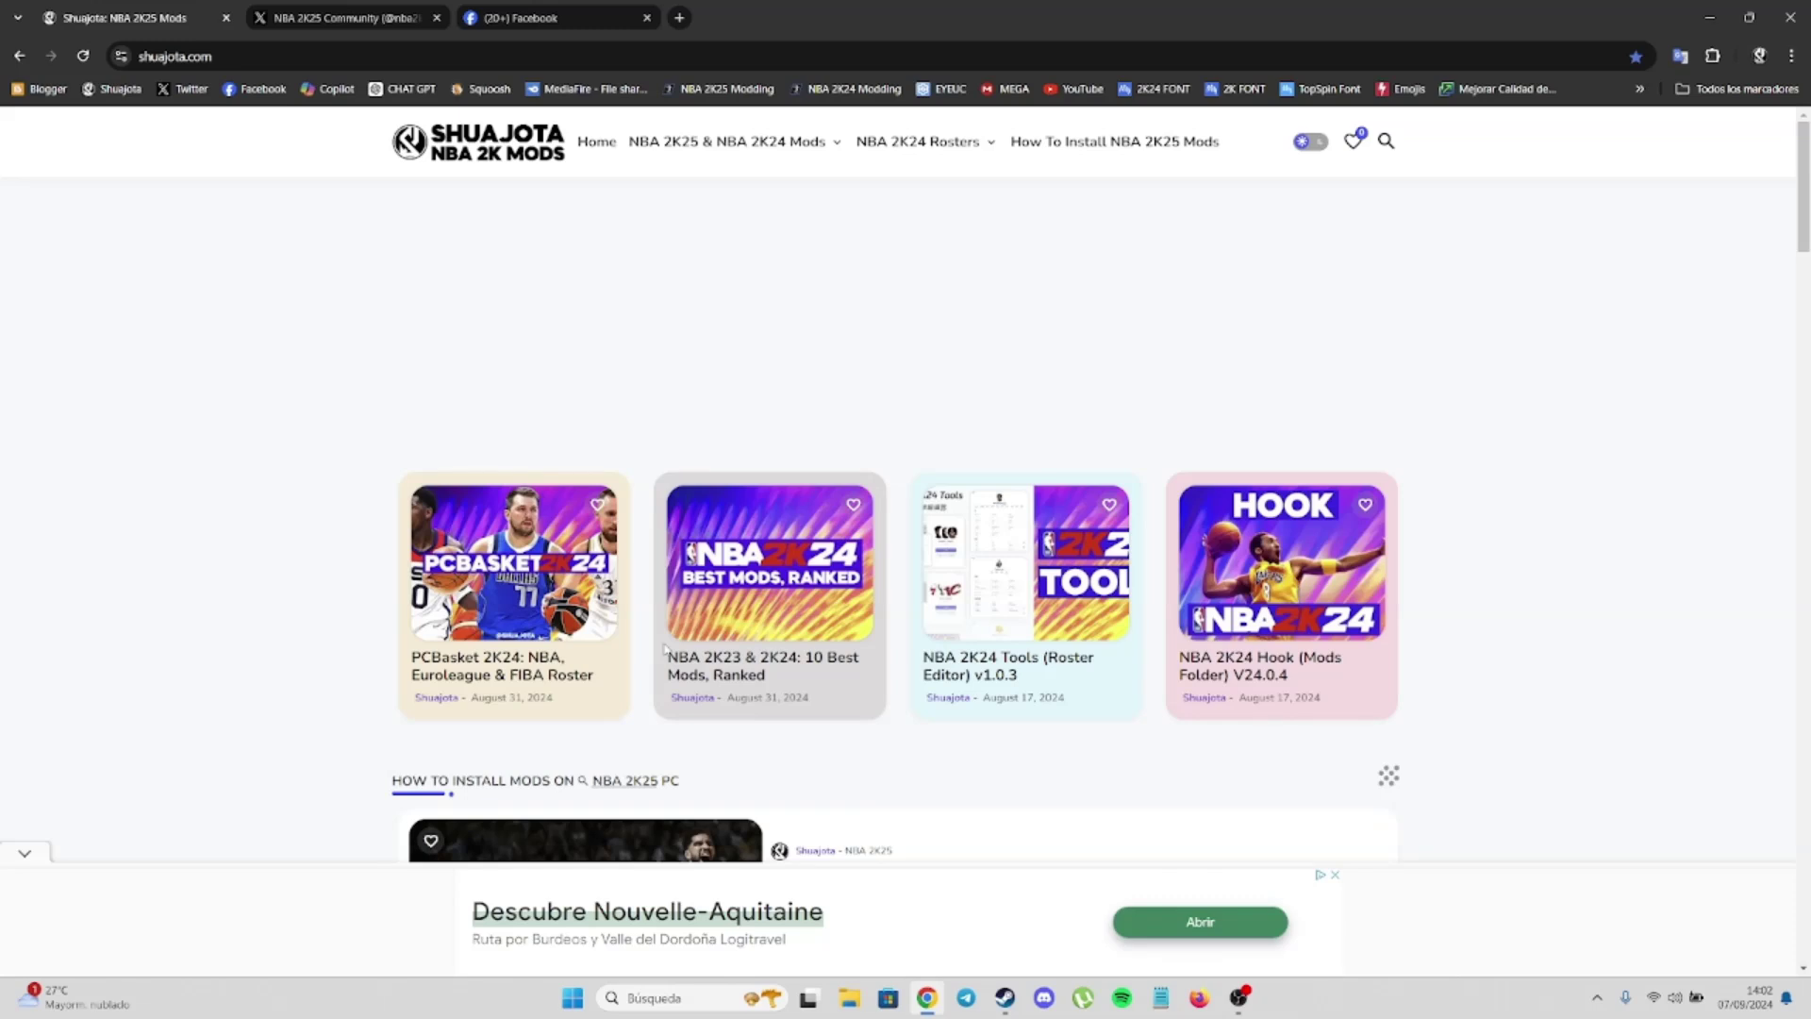
Open the guide on getting the NBA 2K25 mods folder and start its 4:32 tutorial video
left_click(1109, 147)
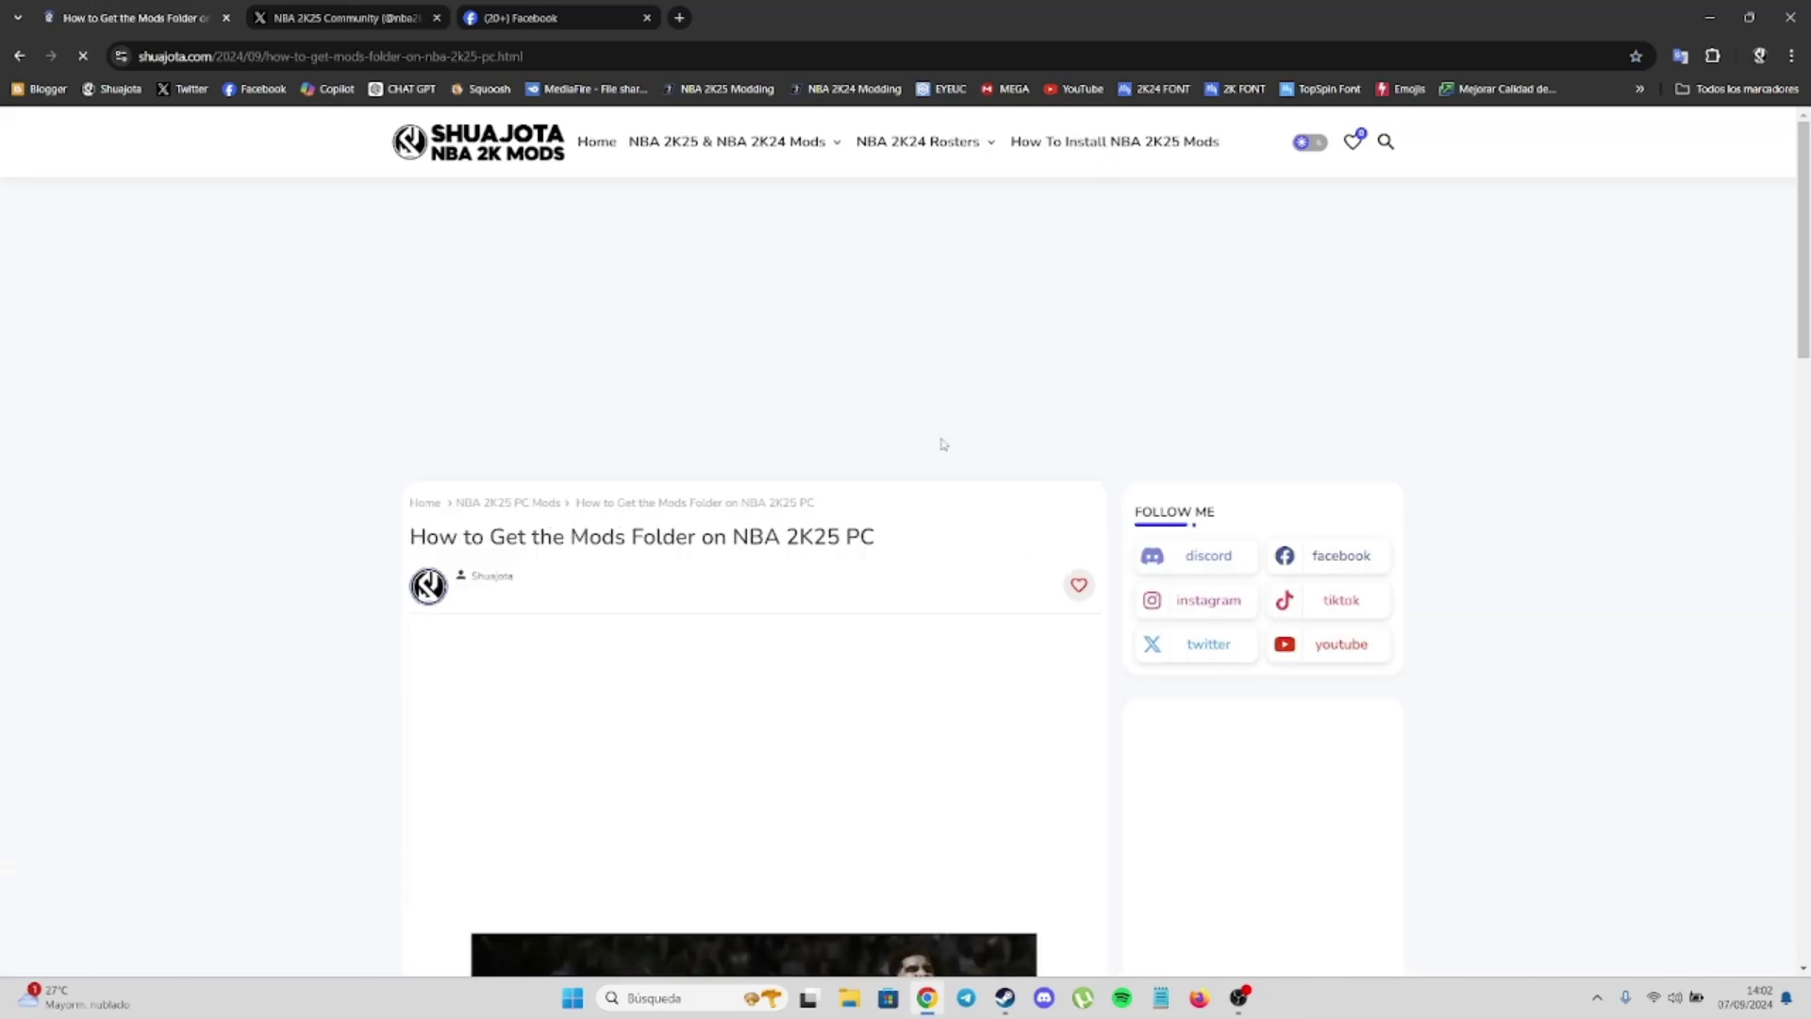
scroll(925, 509, "down", 5)
scroll(760, 528, "down", 5)
scroll(754, 582, "down", 6)
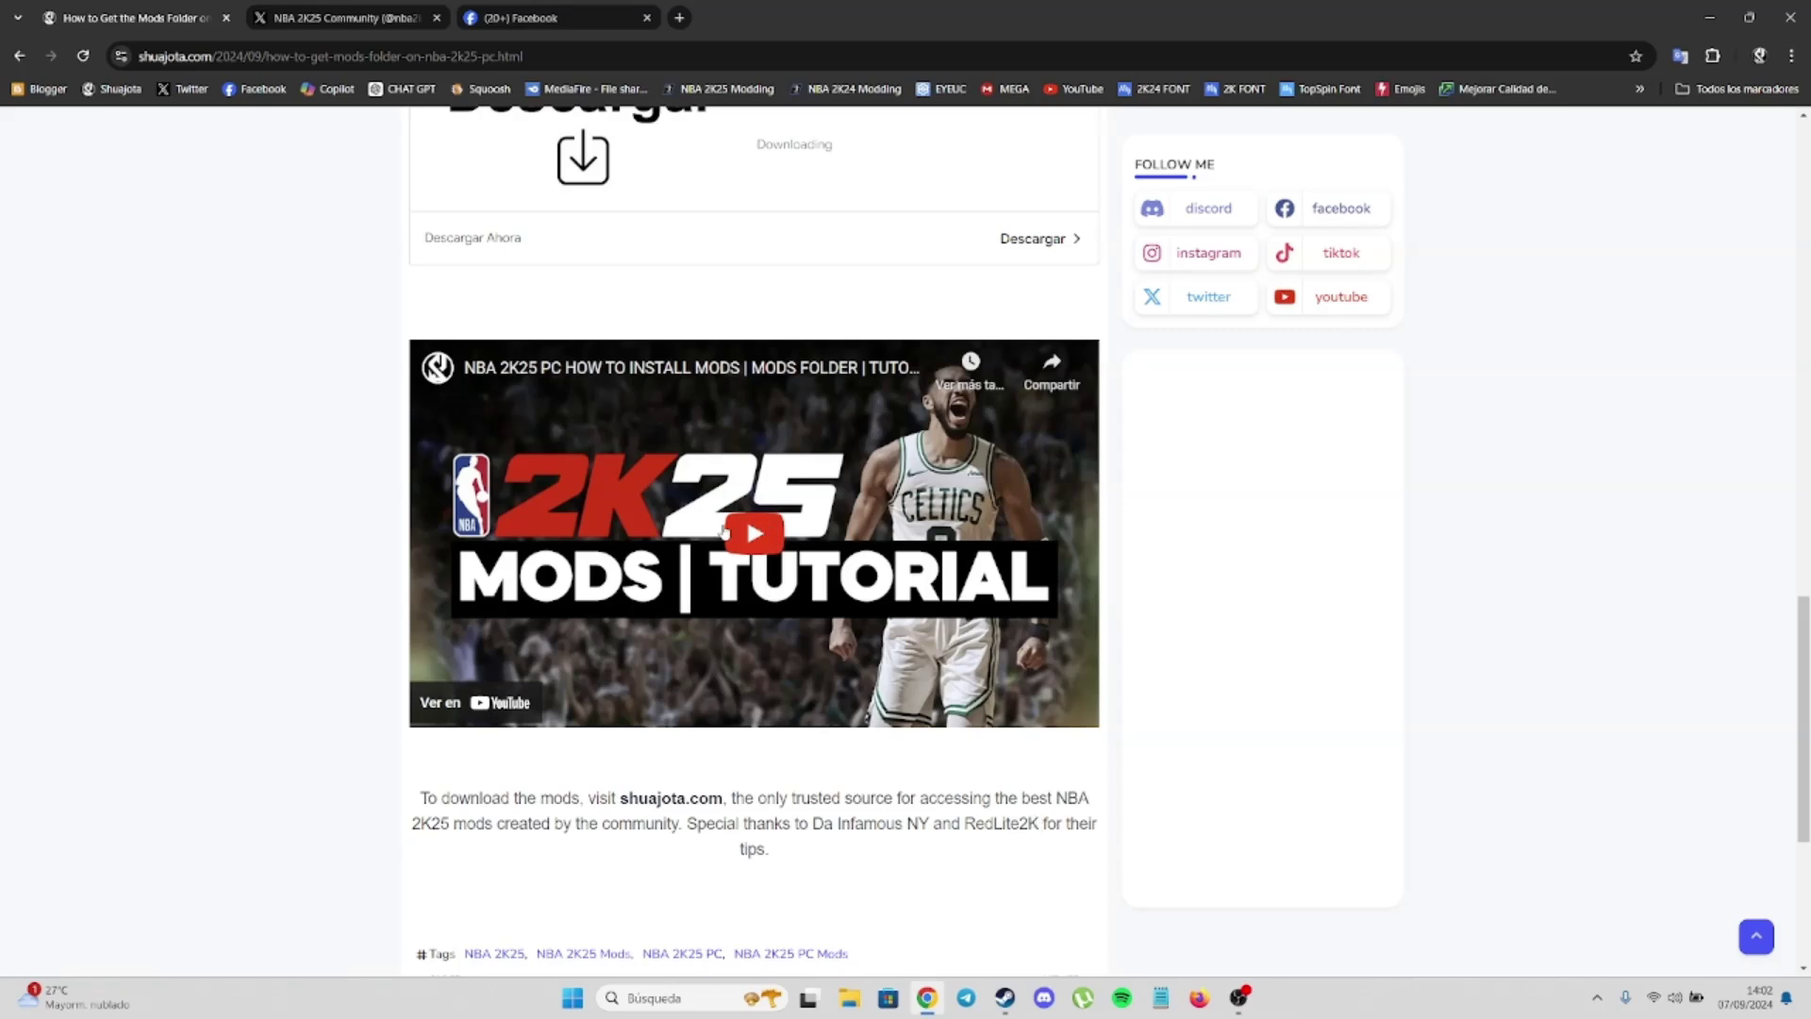
left_click(754, 532)
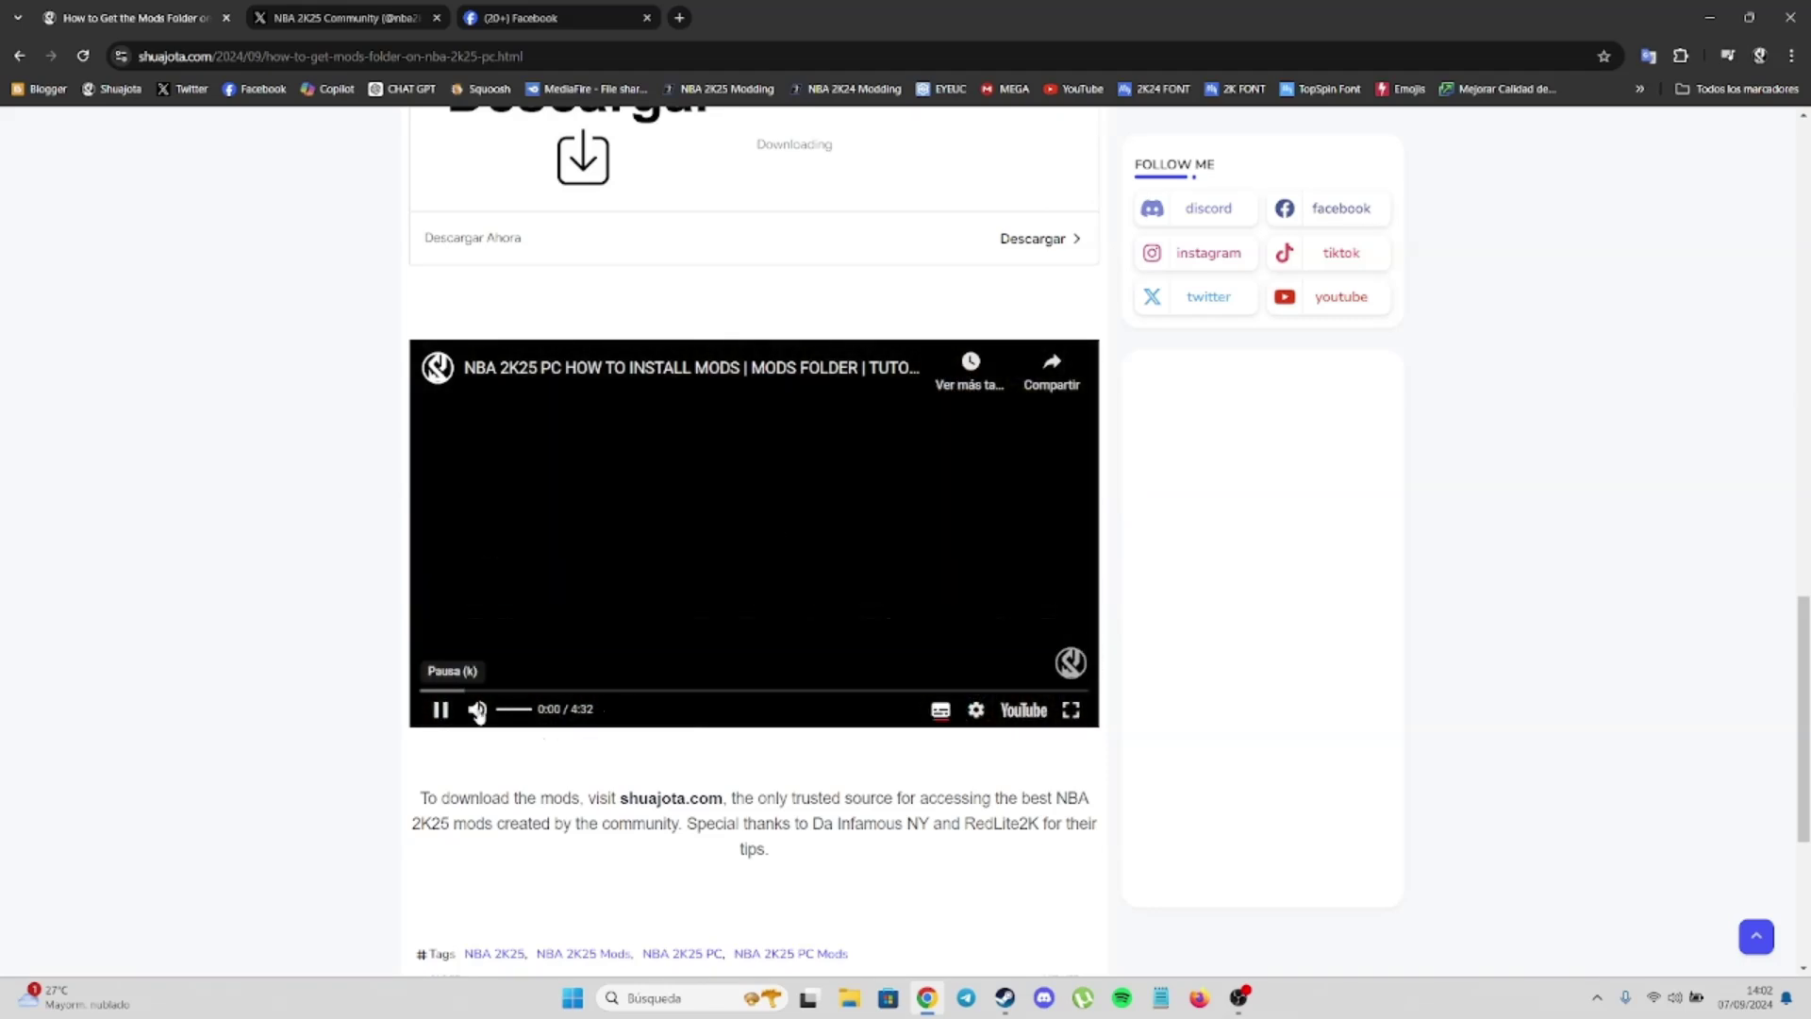
Open the tutorial on YouTube and go to the Shuajota channel page
right_click(1032, 711)
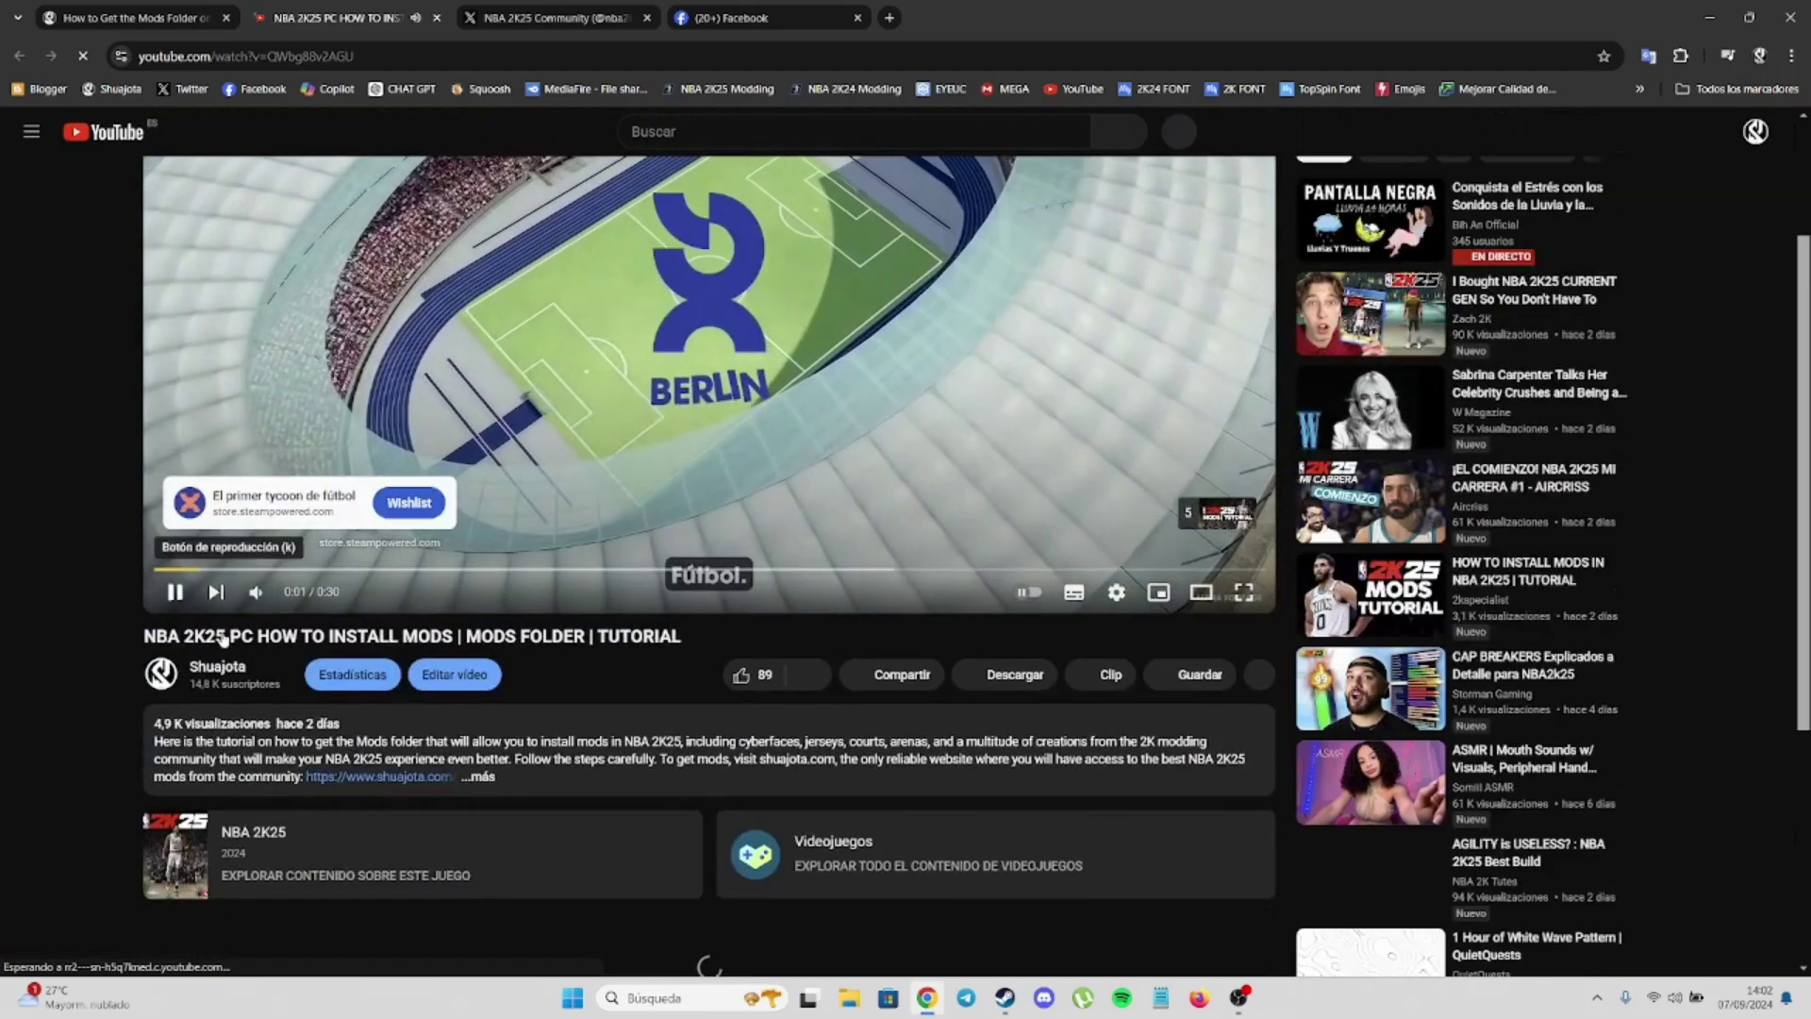
left_click(216, 679)
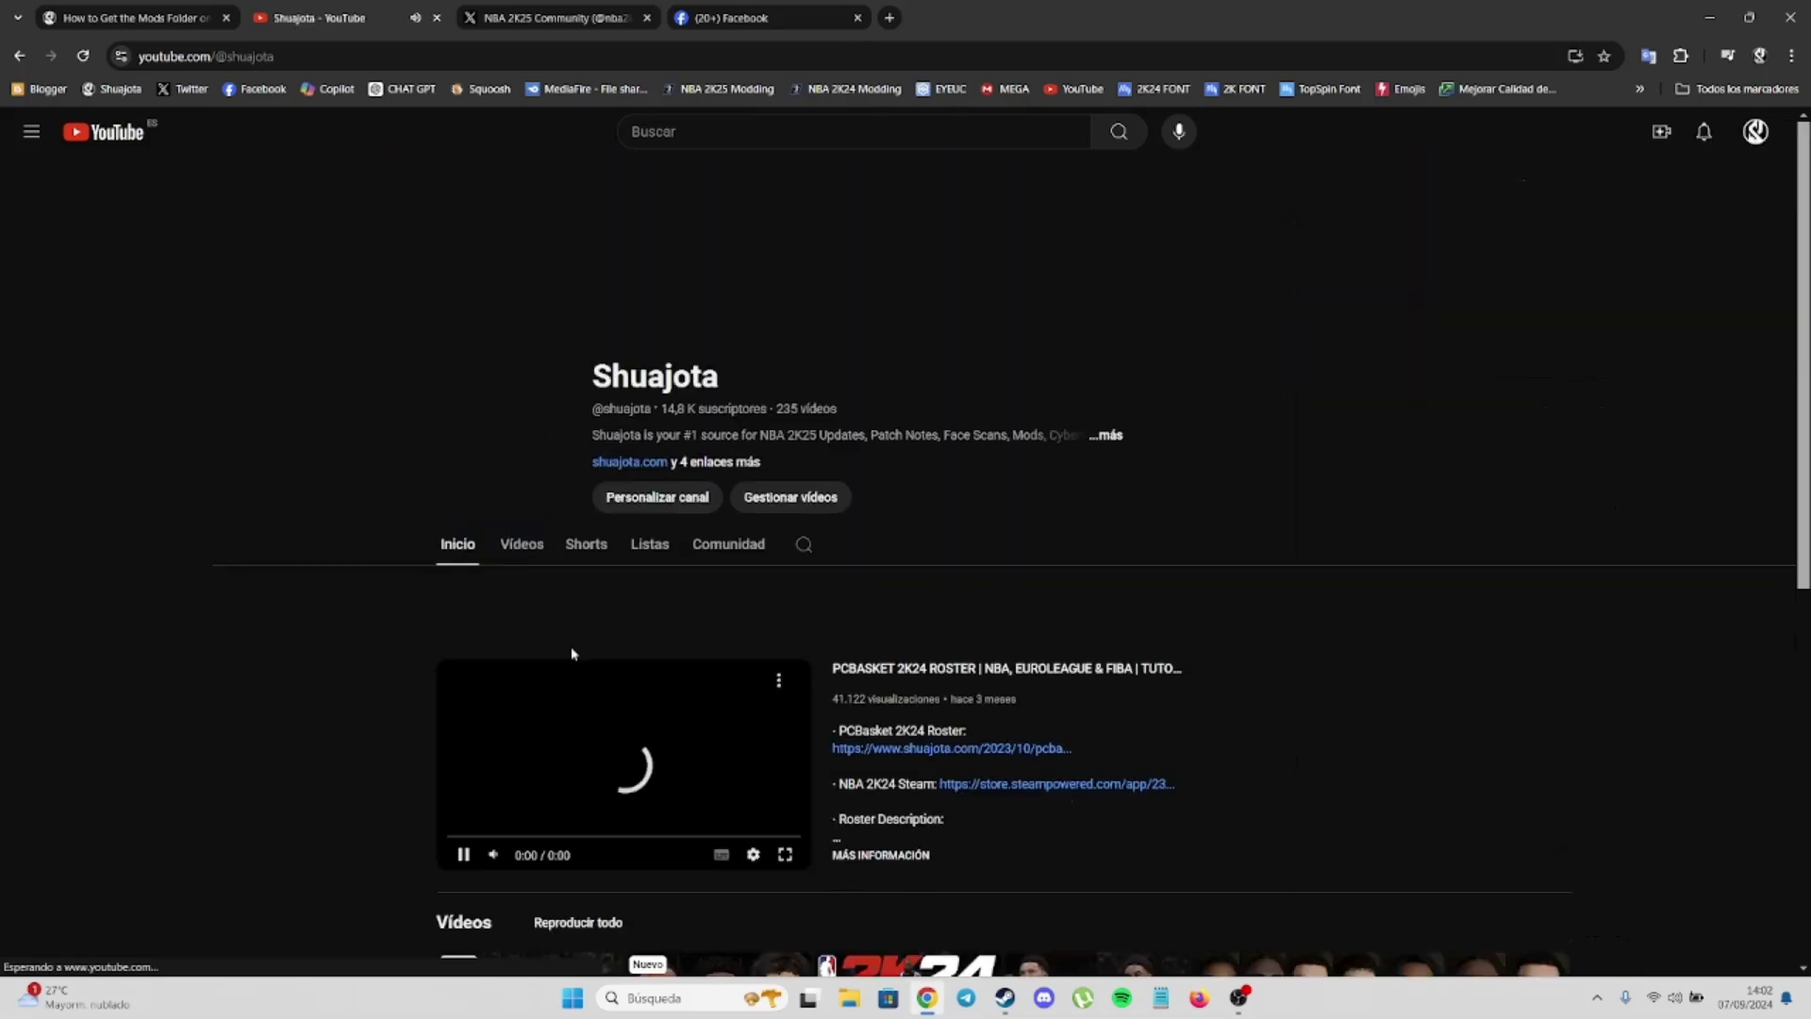
scroll(669, 606, "down", 3)
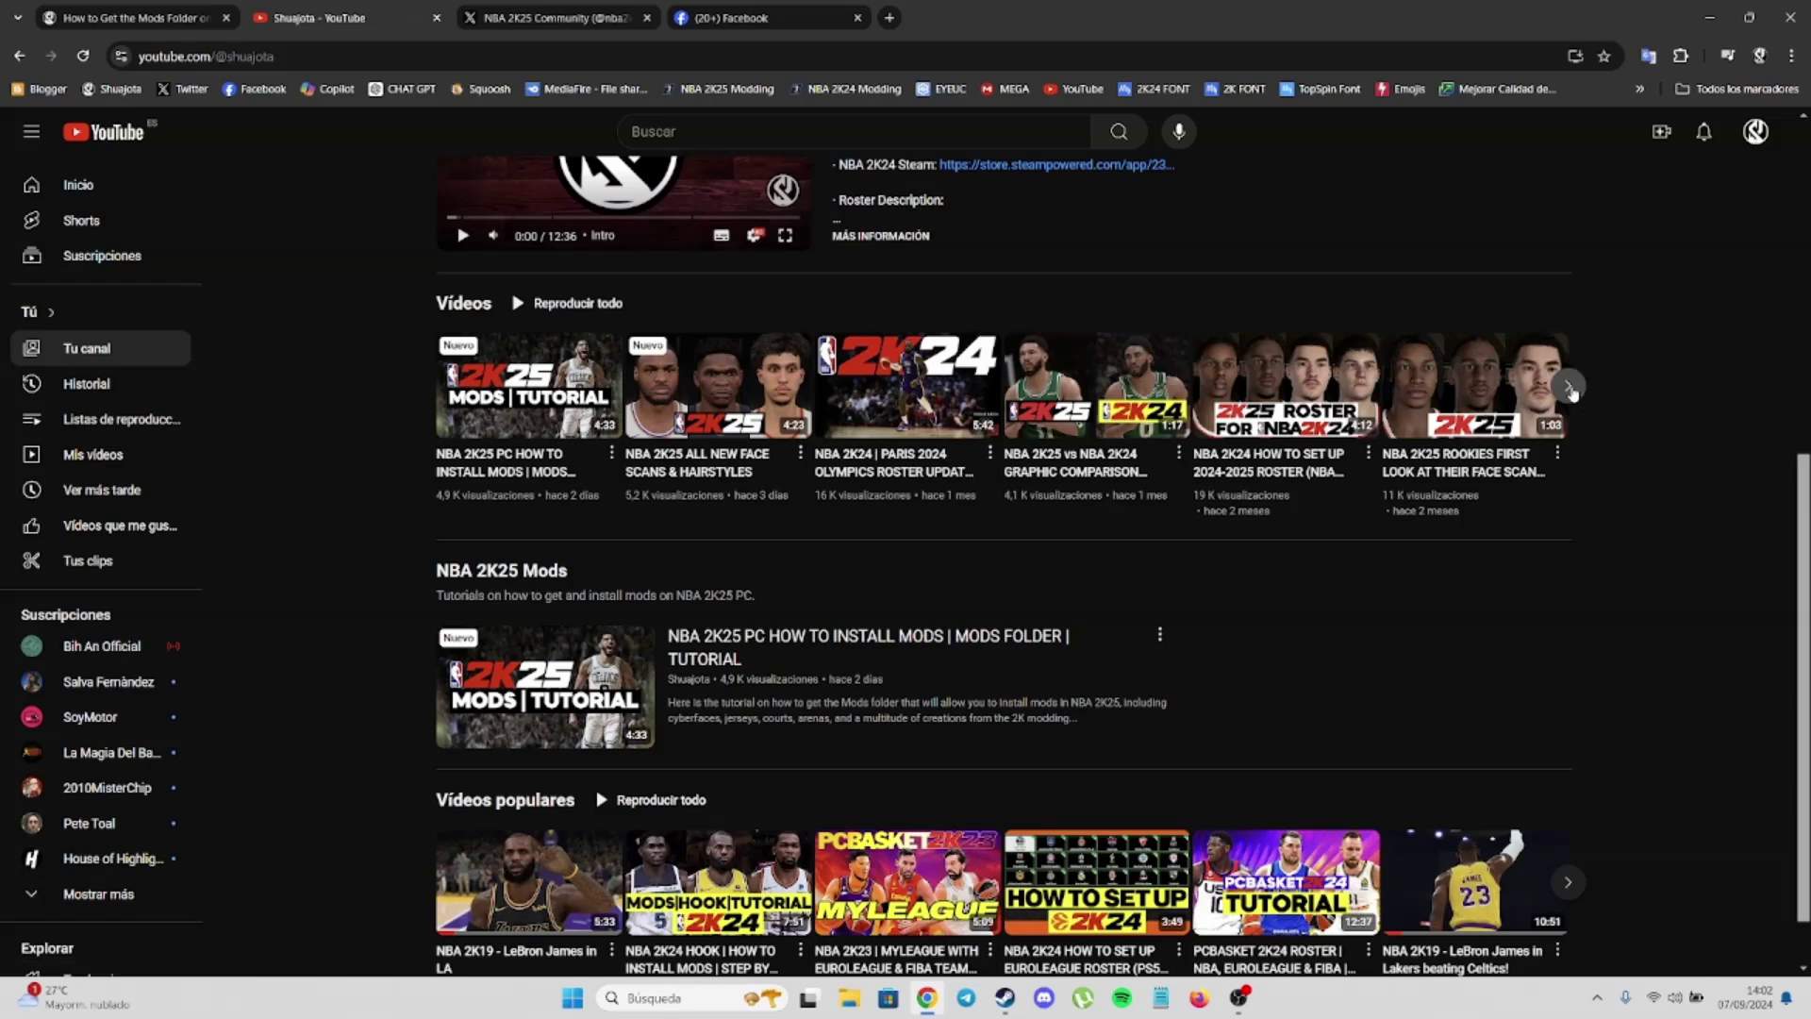
Page through the channel's uploaded videos, then shrink Chrome to a smaller window
left_click(1568, 385)
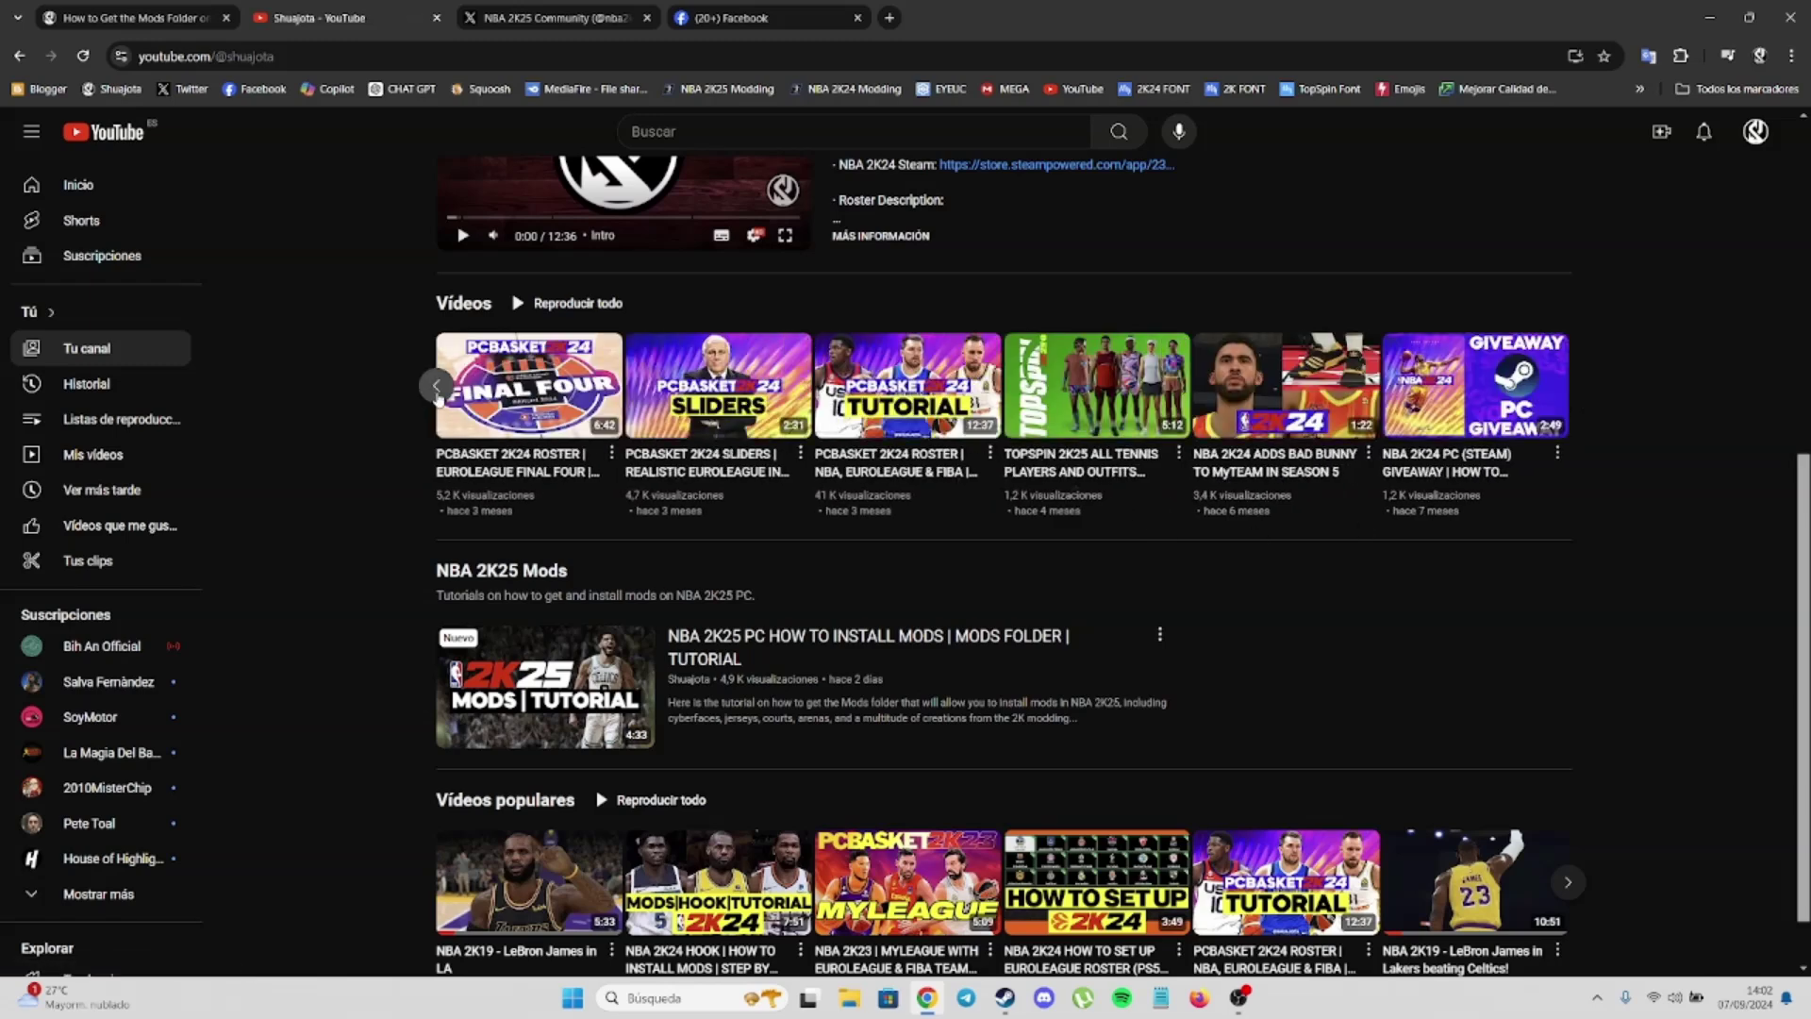
left_click(437, 389)
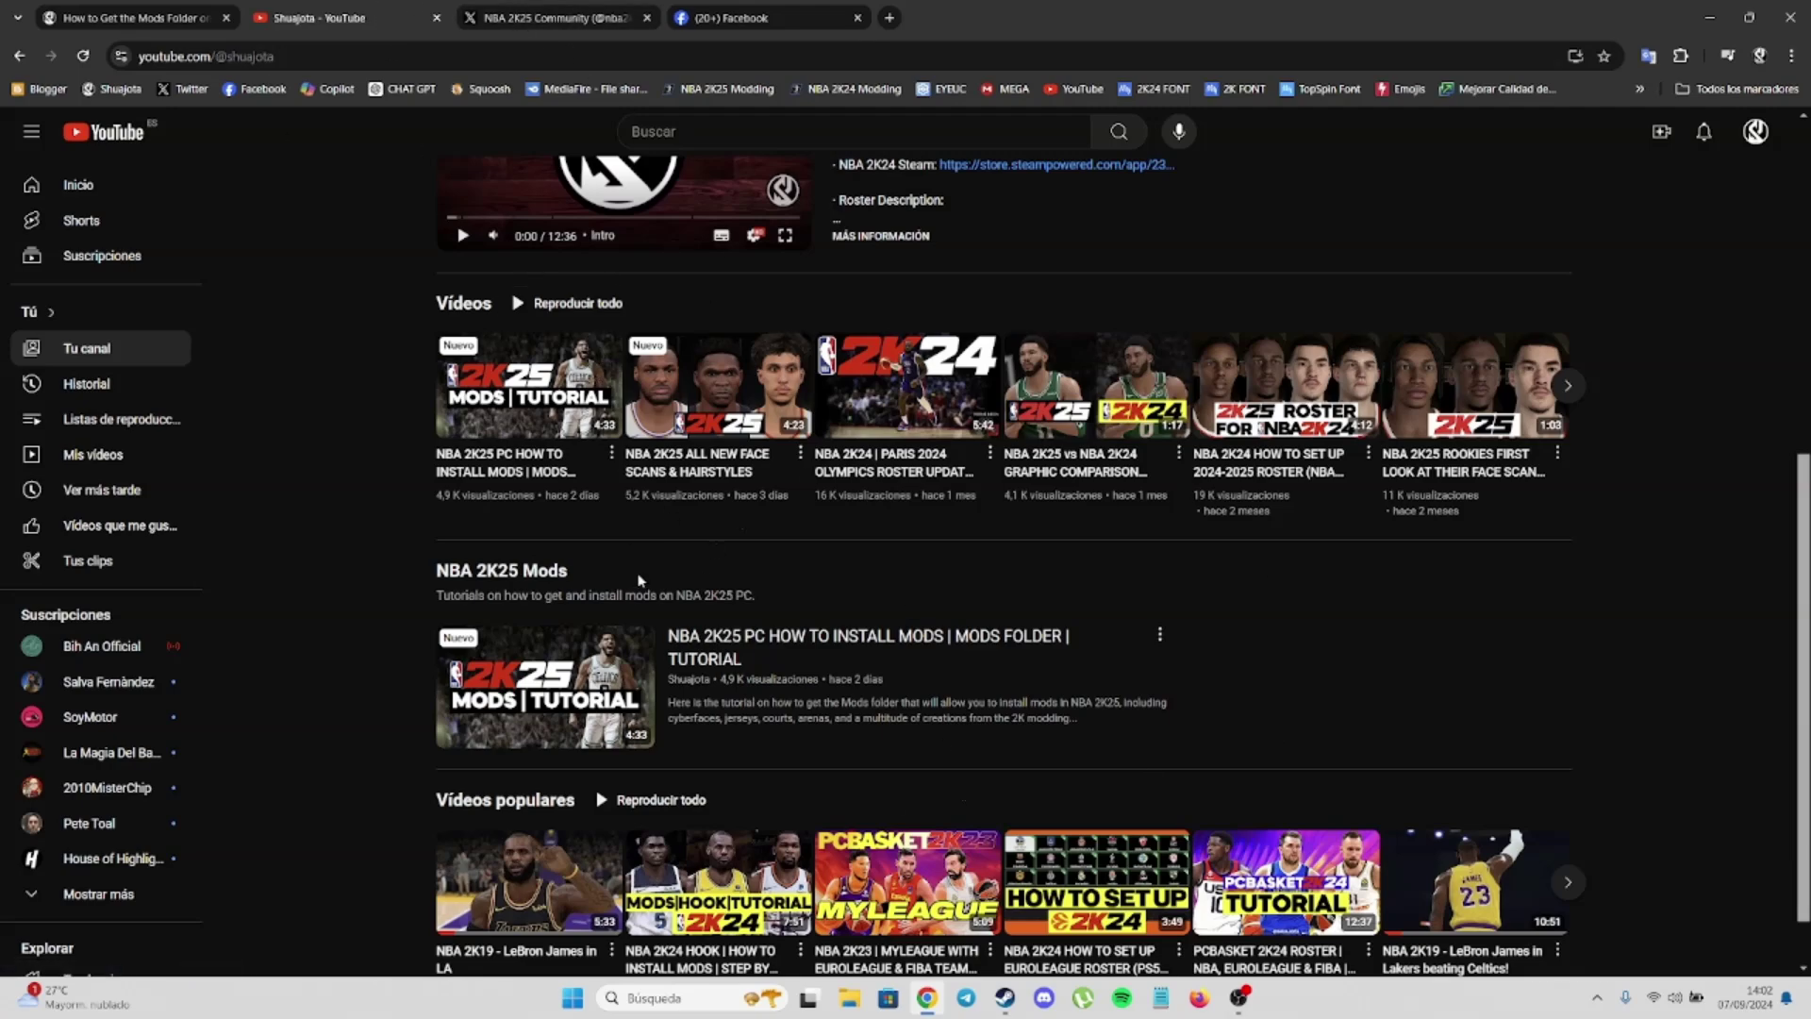
scroll(979, 225, "up", 4)
double_click(1440, 21)
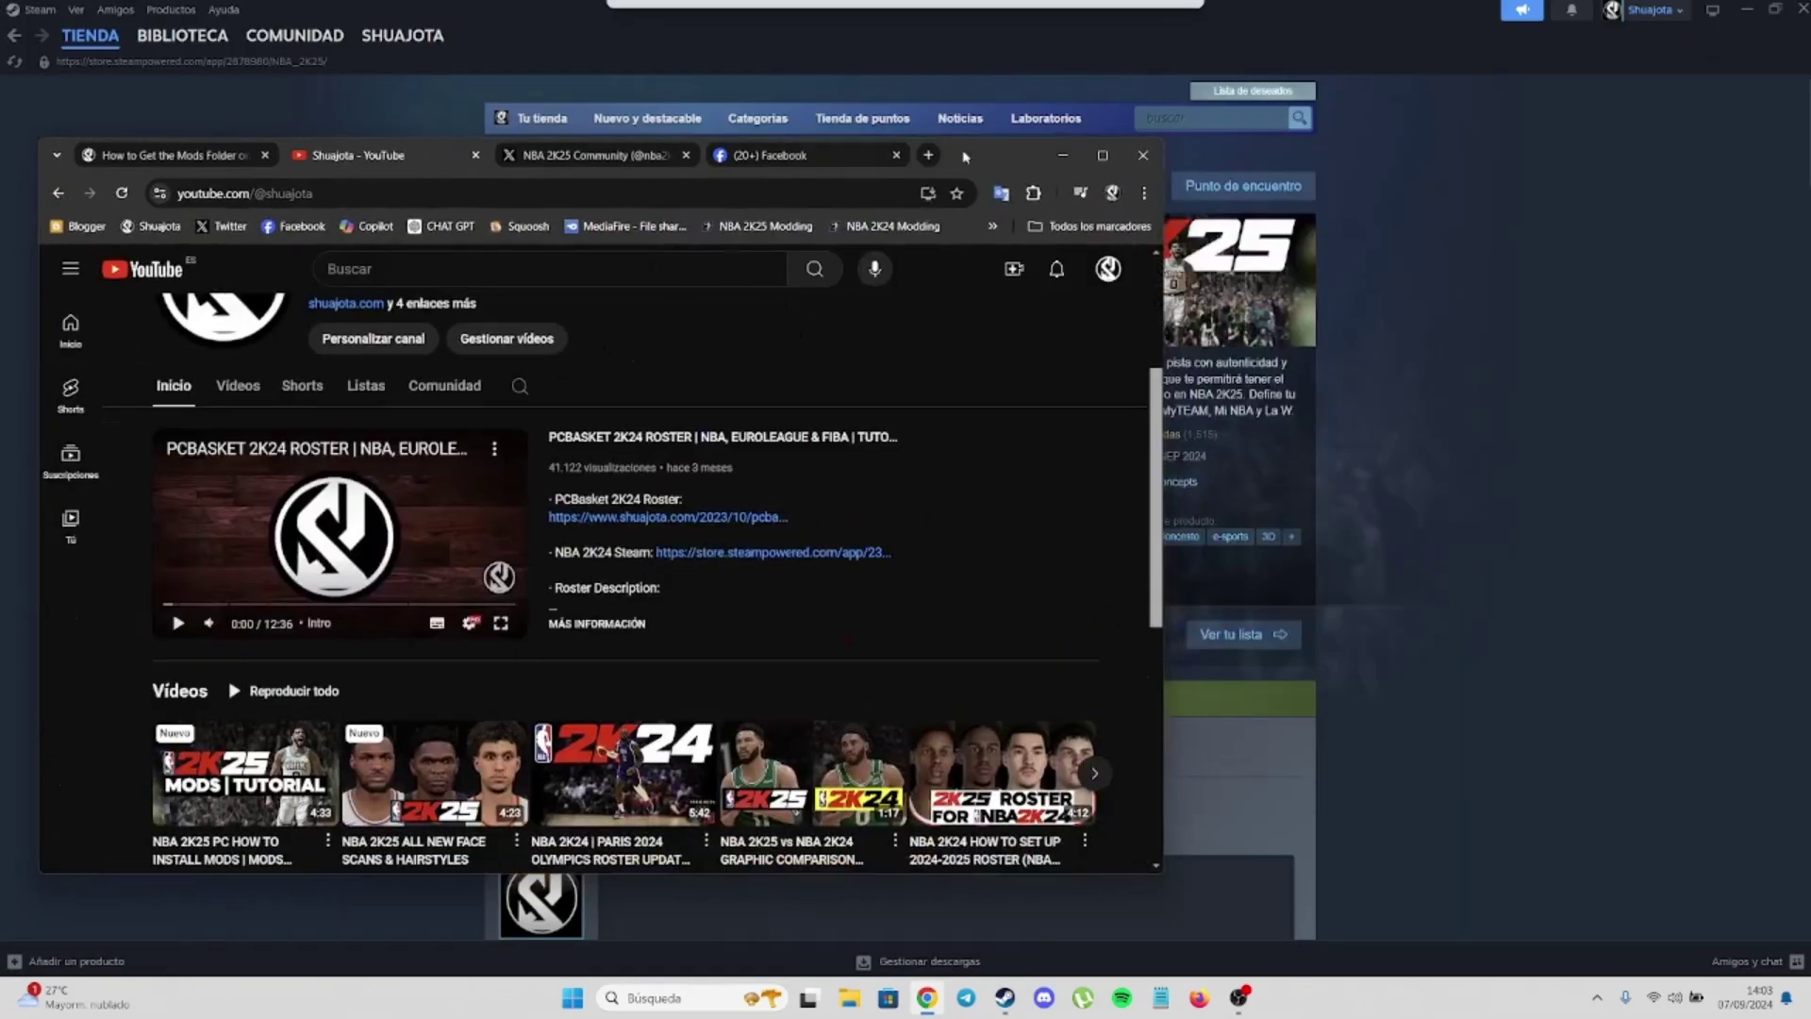
Open the desktop Mods shortcut to show the NBA 2K25 folder and point out its mods folder
left_click(1747, 15)
left_click(1693, 50)
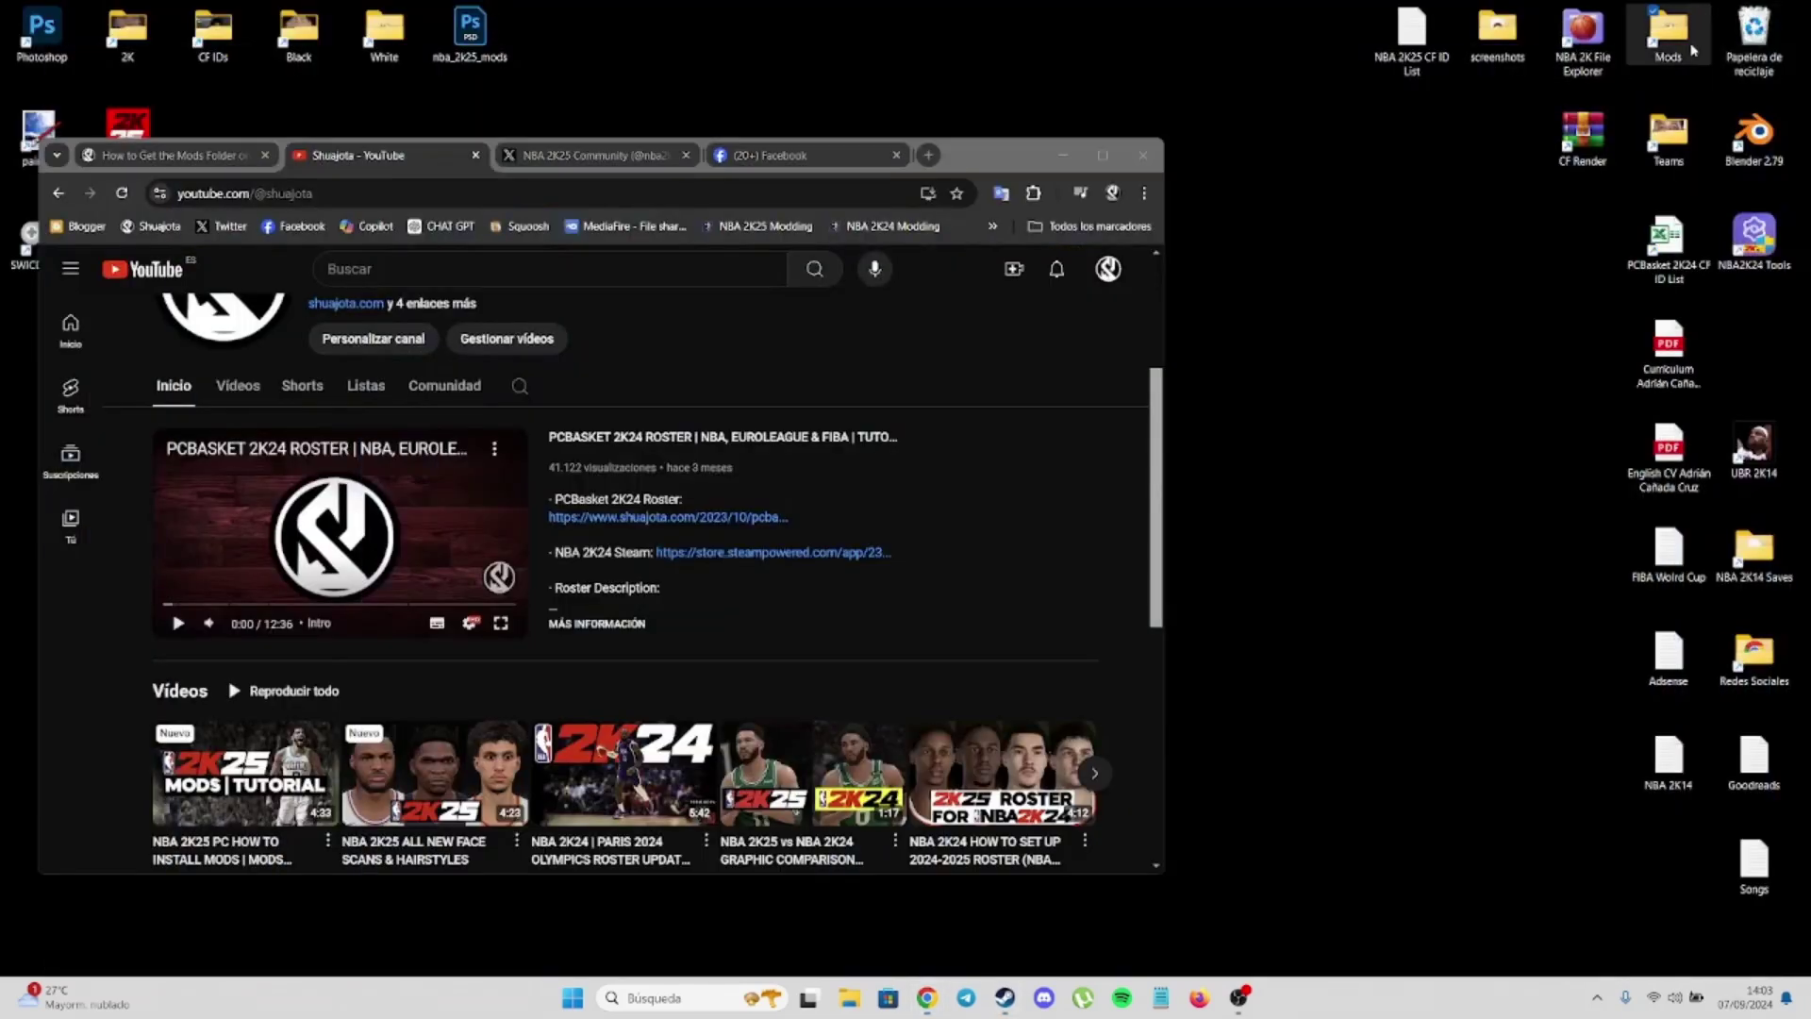
double_click(1693, 50)
left_click(1243, 332)
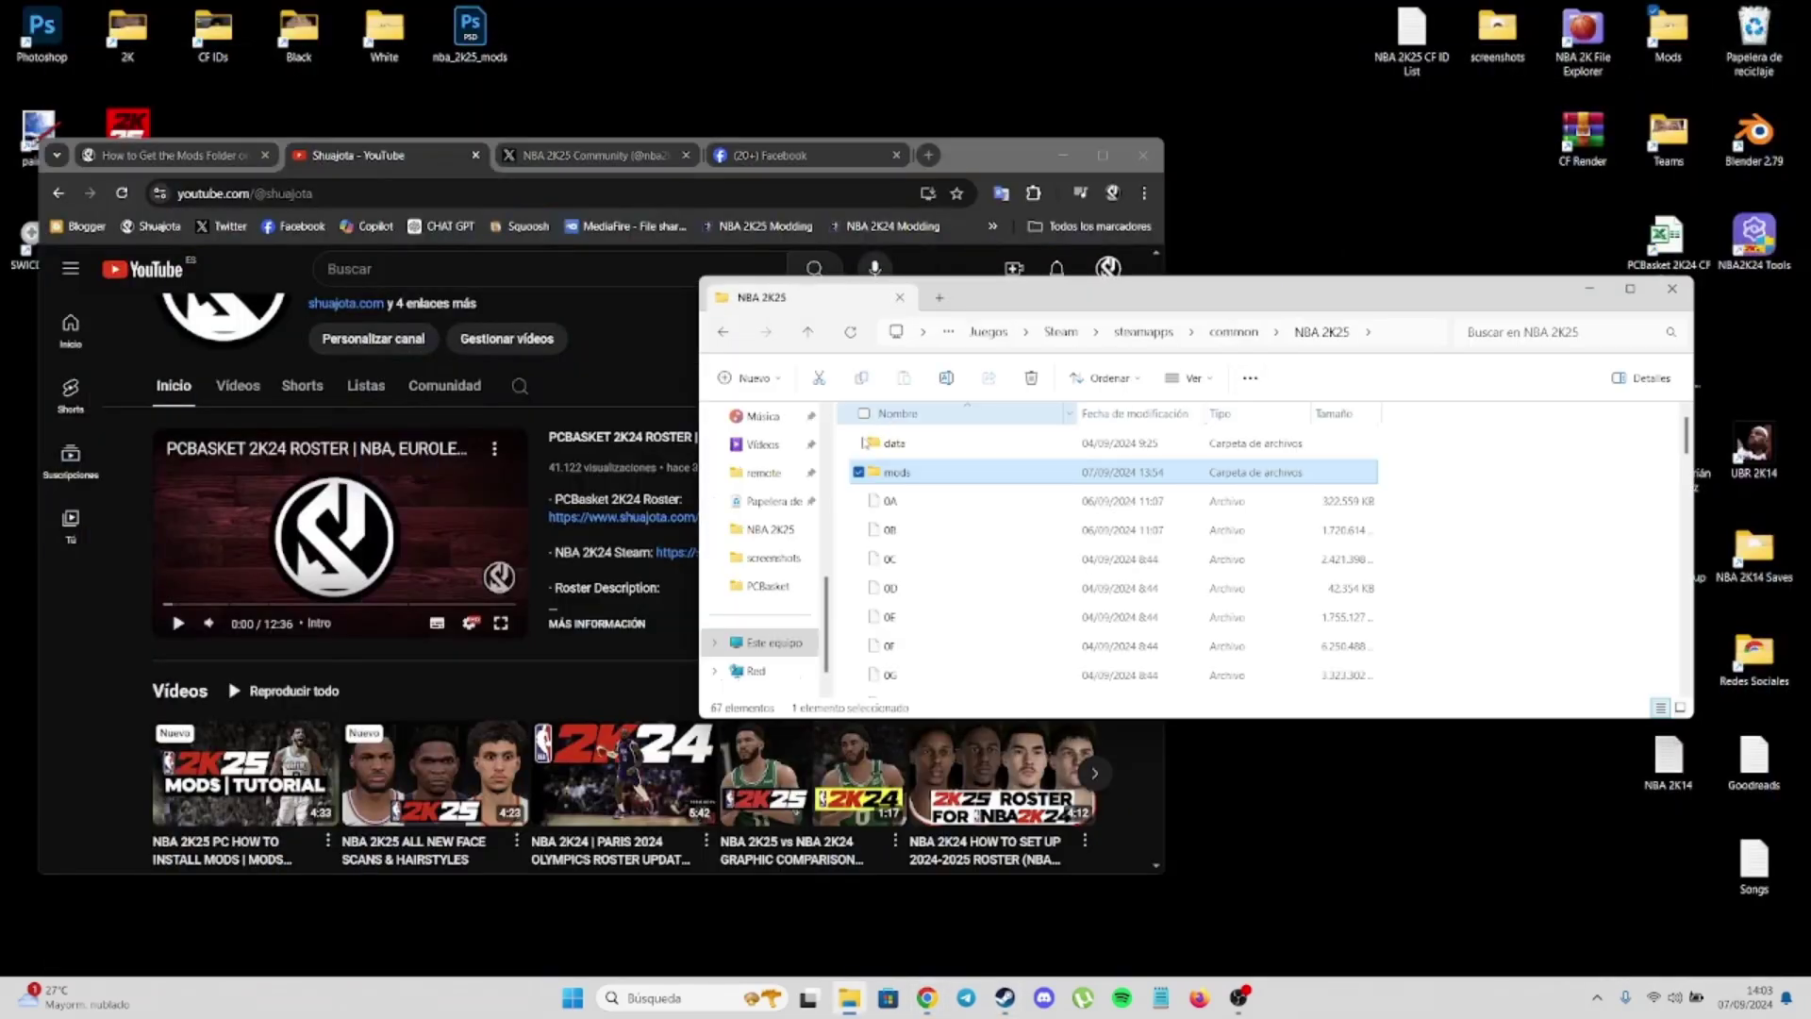
left_click(1440, 554)
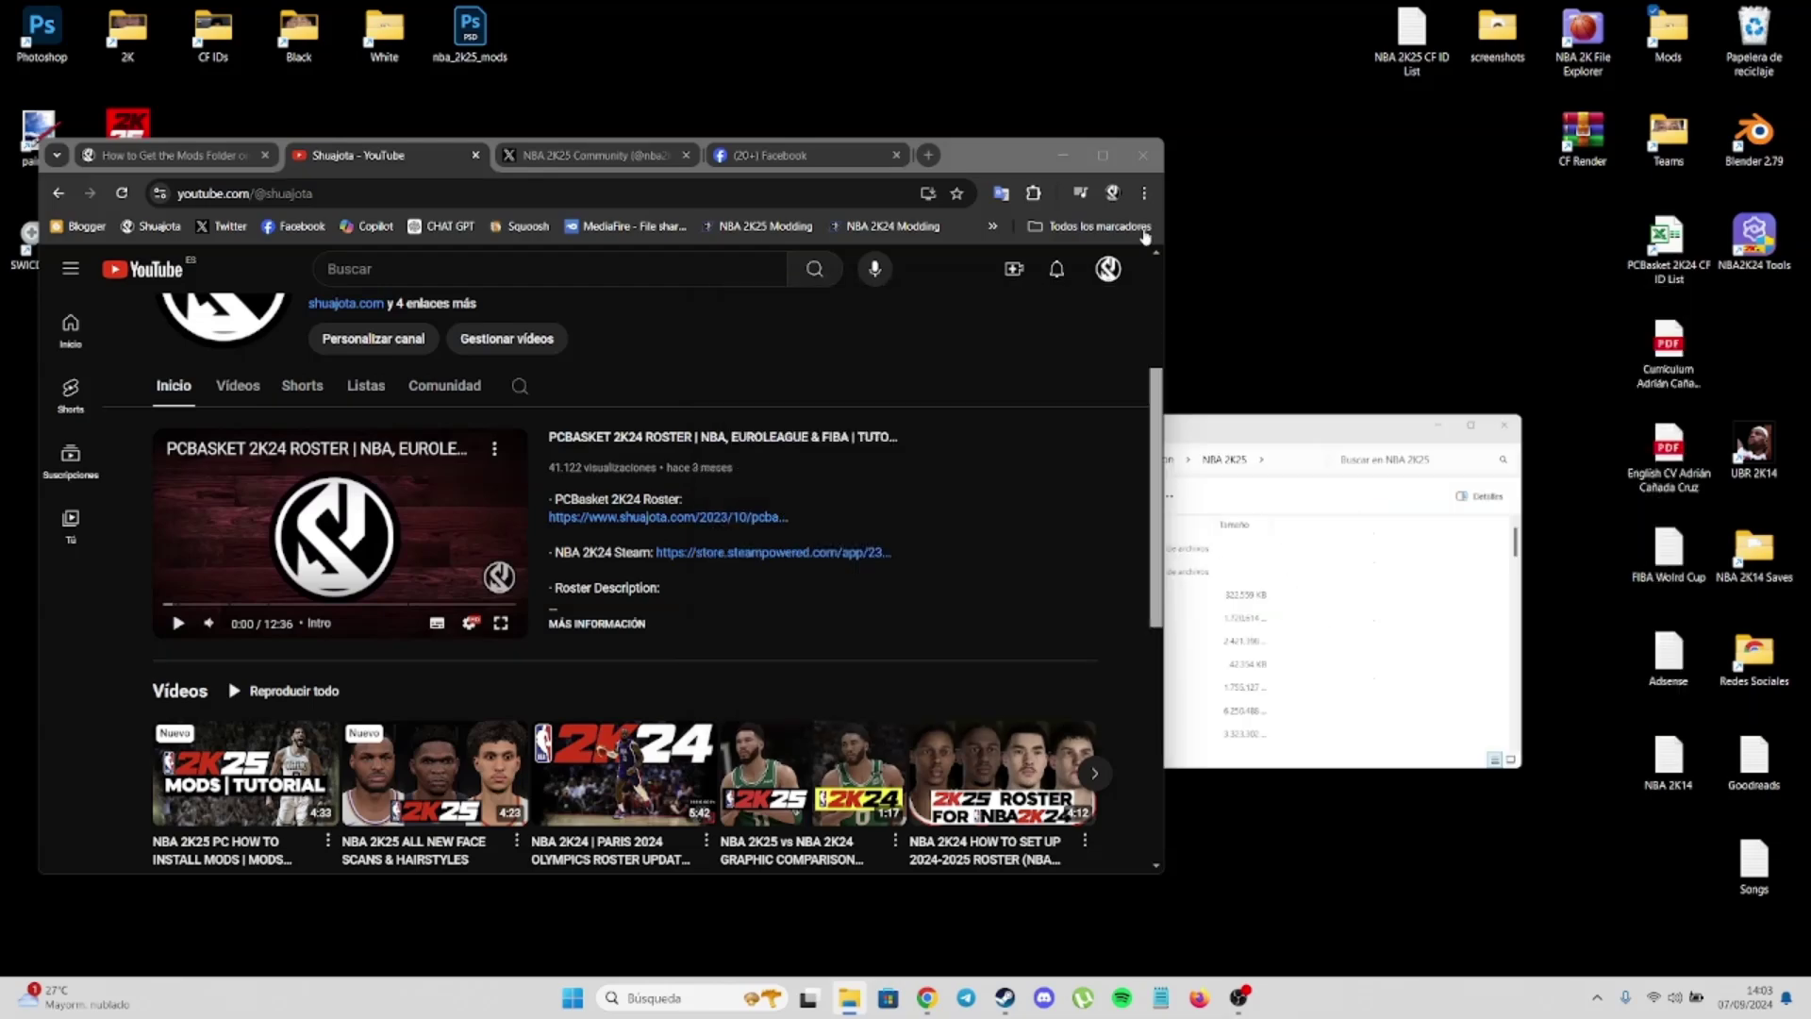
Minimize File Explorer, maximize Chrome, and bring up the NBA 2K25 Community profile on X
left_click(1578, 296)
left_click_drag(998, 149, 1170, 2)
left_click(580, 7)
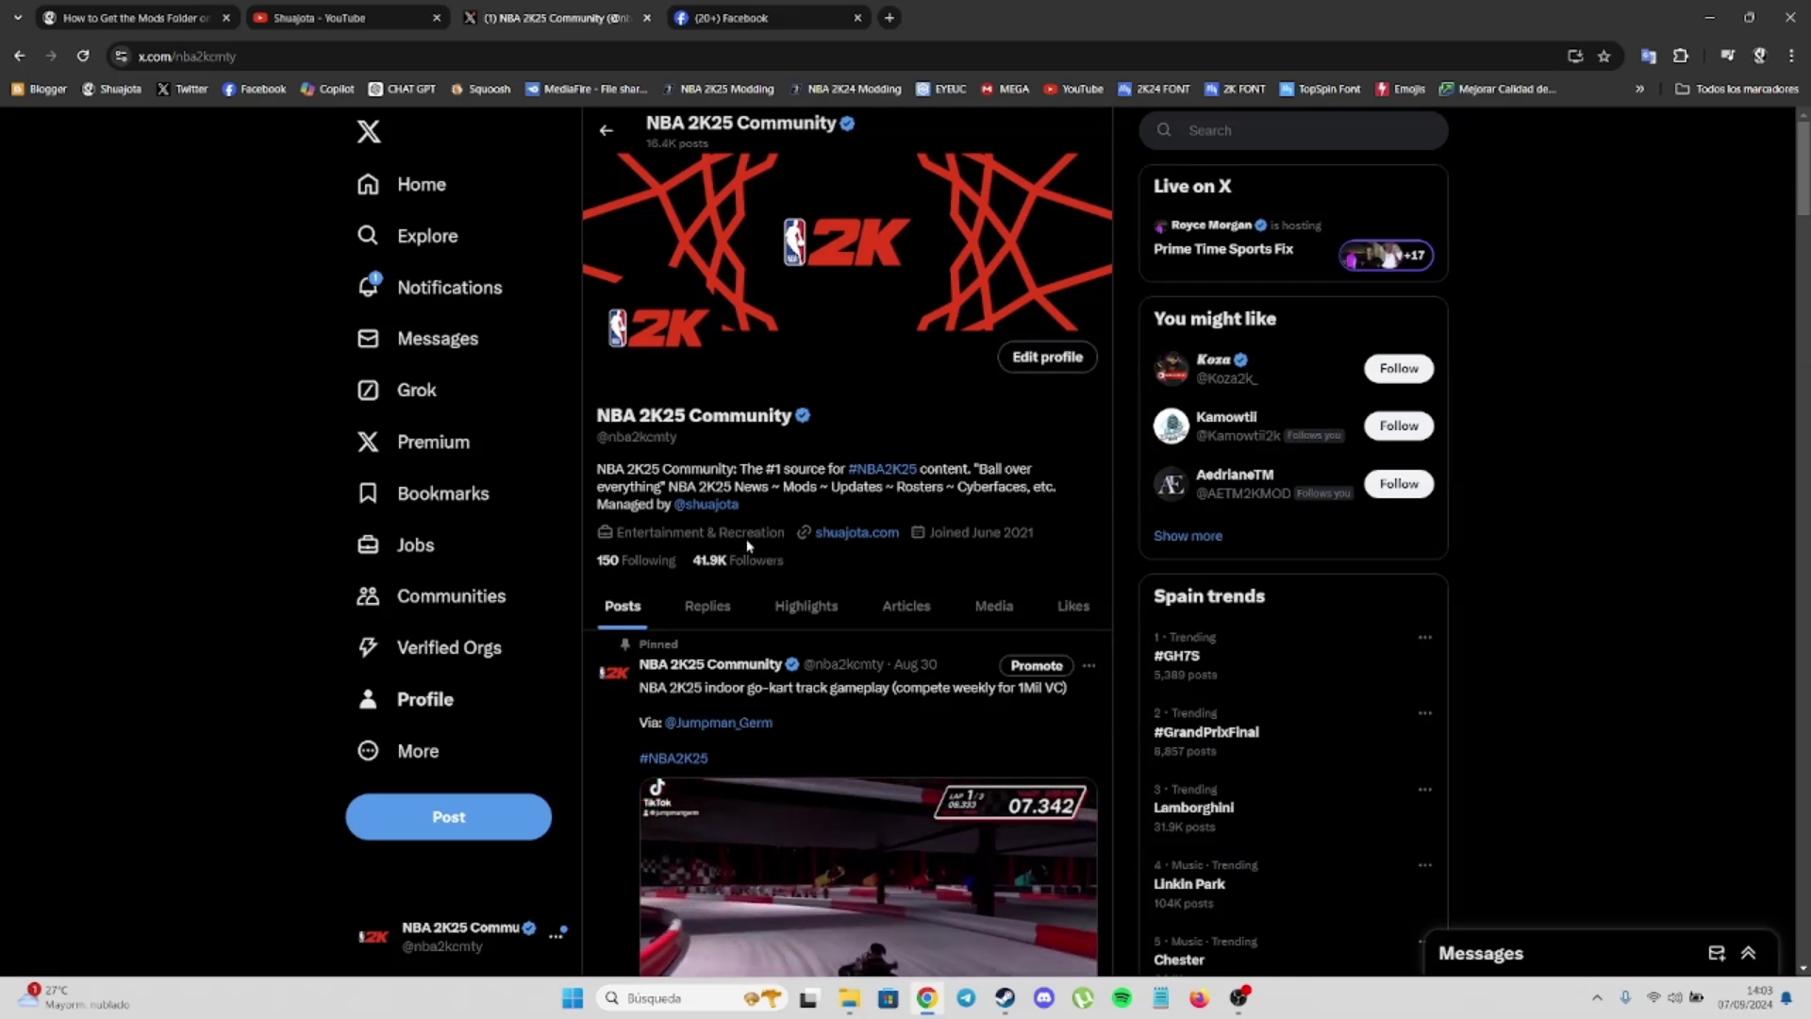
Scroll down through the NBA 2K25 Community profile's recent posts
scroll(755, 533, "down", 5)
scroll(748, 547, "down", 12)
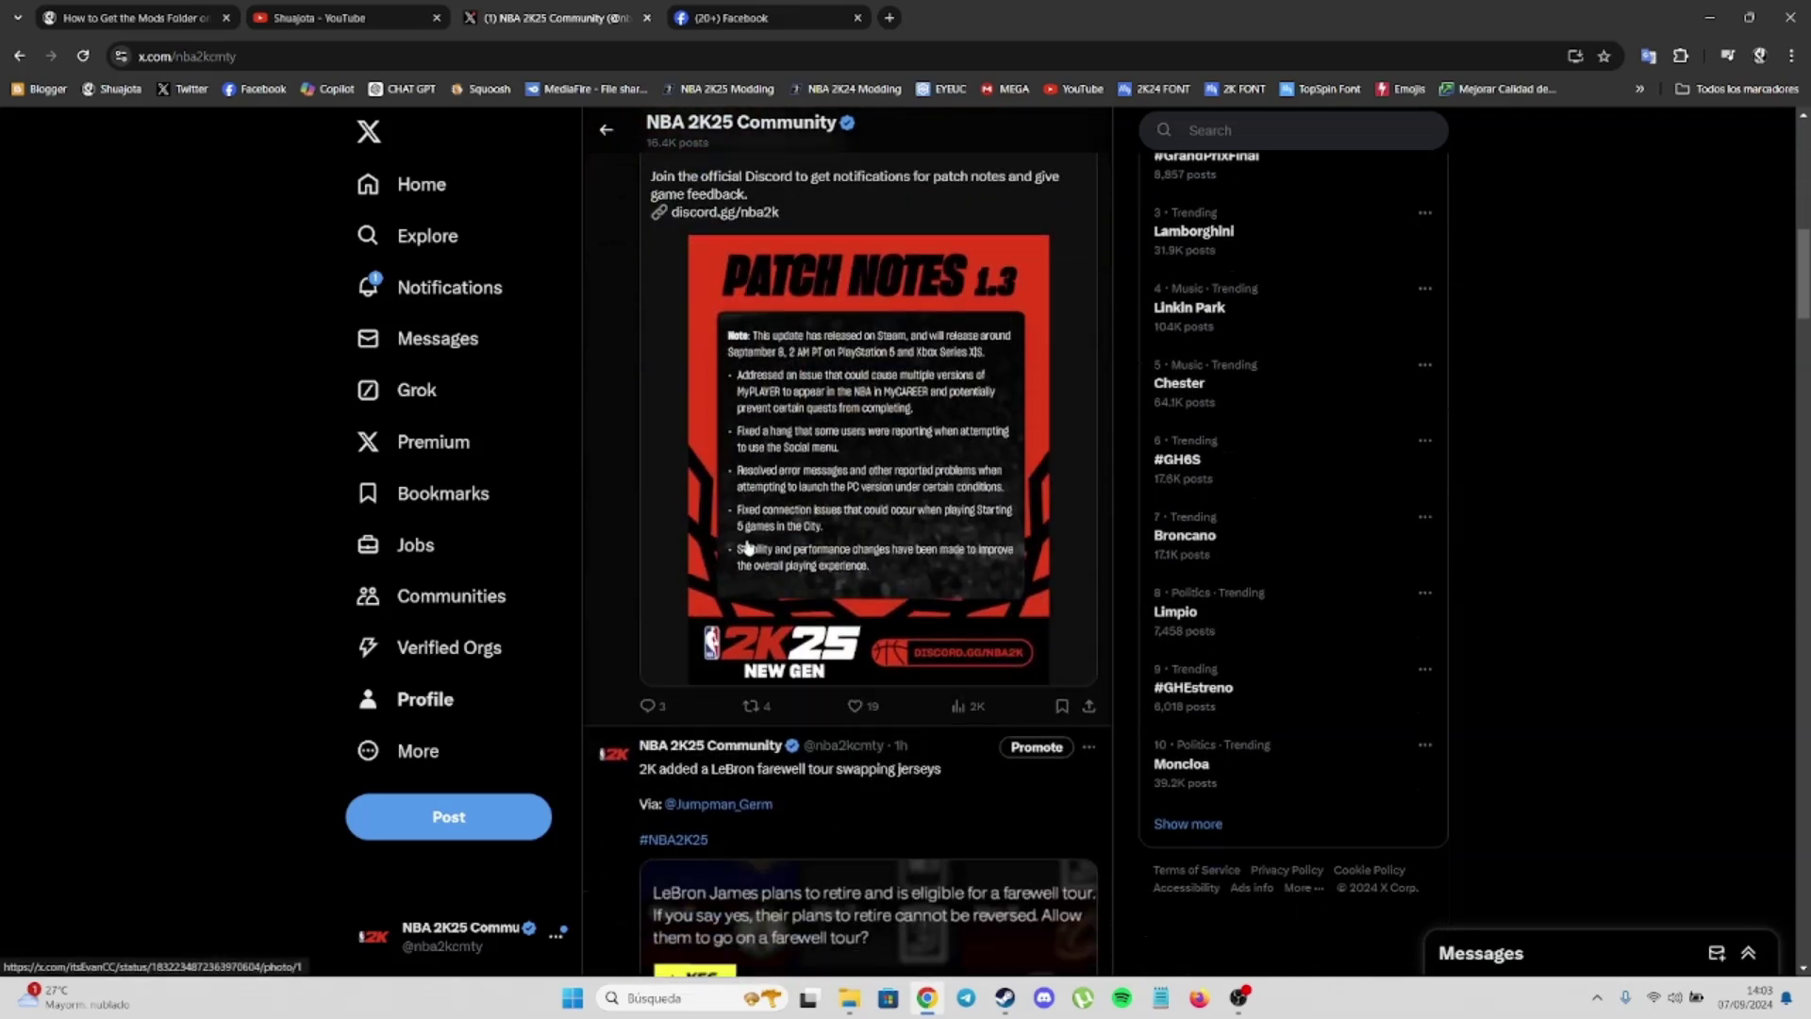
scroll(748, 547, "down", 15)
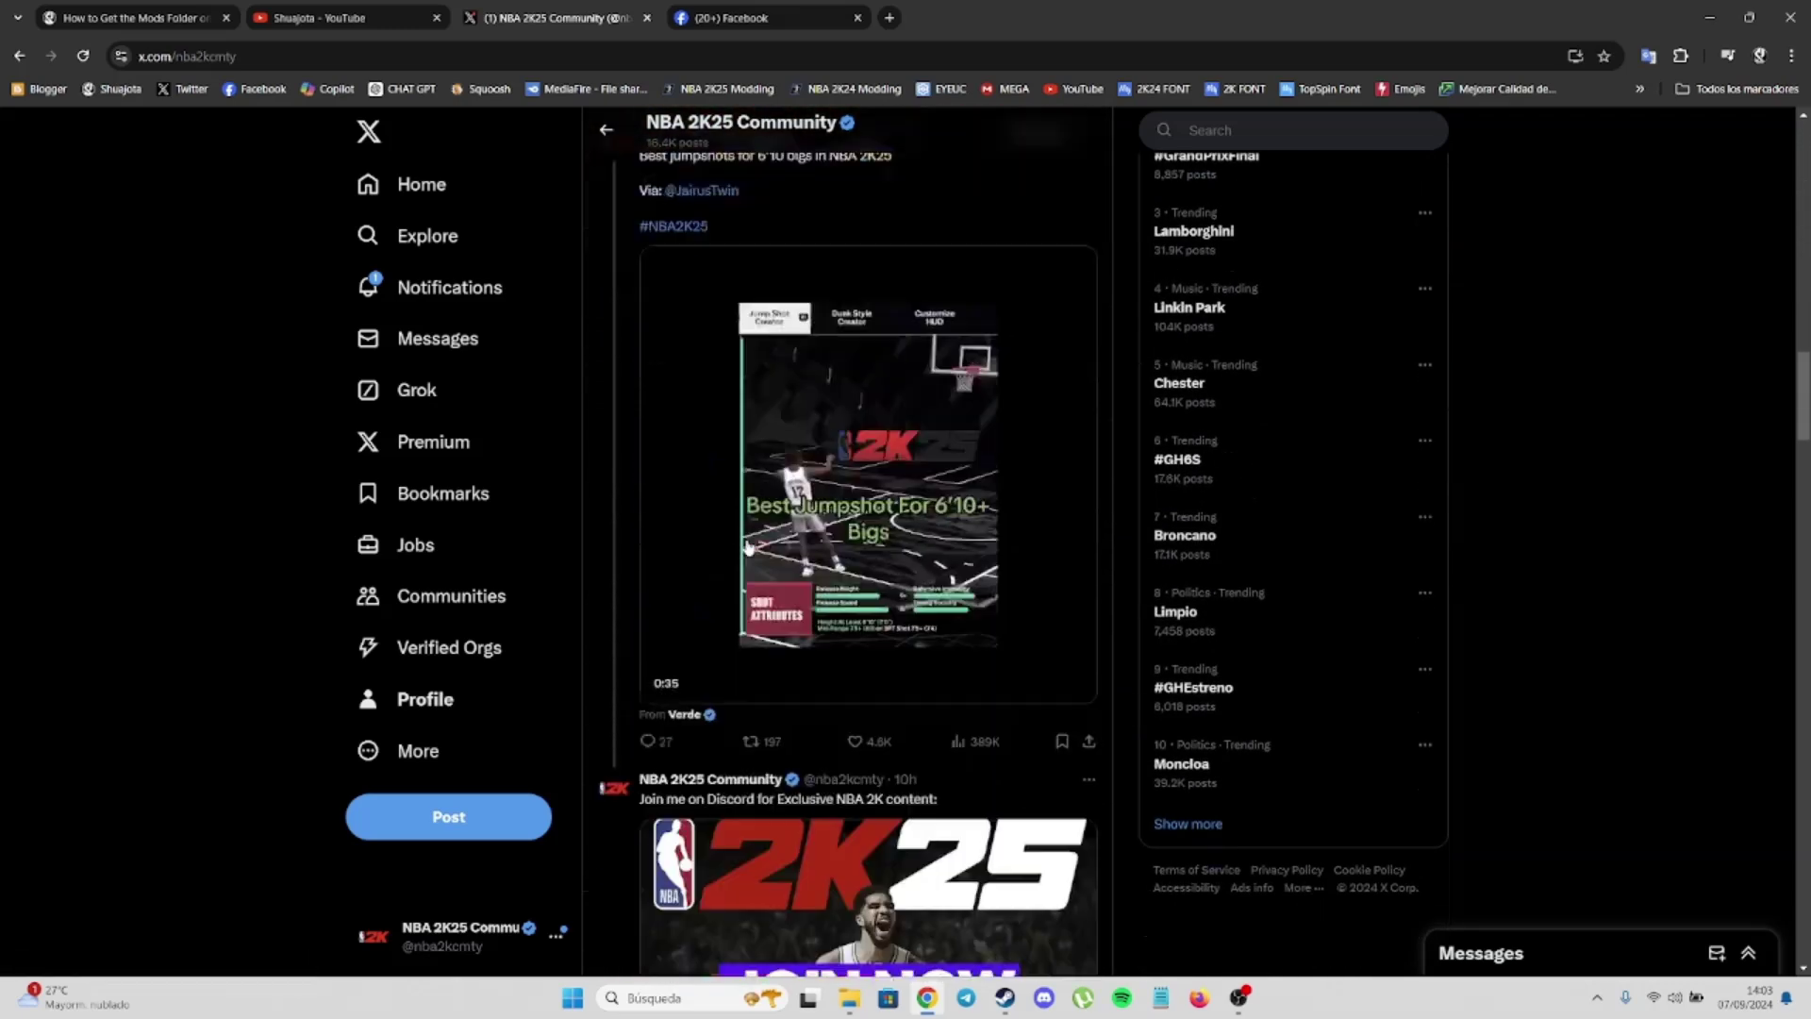
scroll(748, 548, "down", 10)
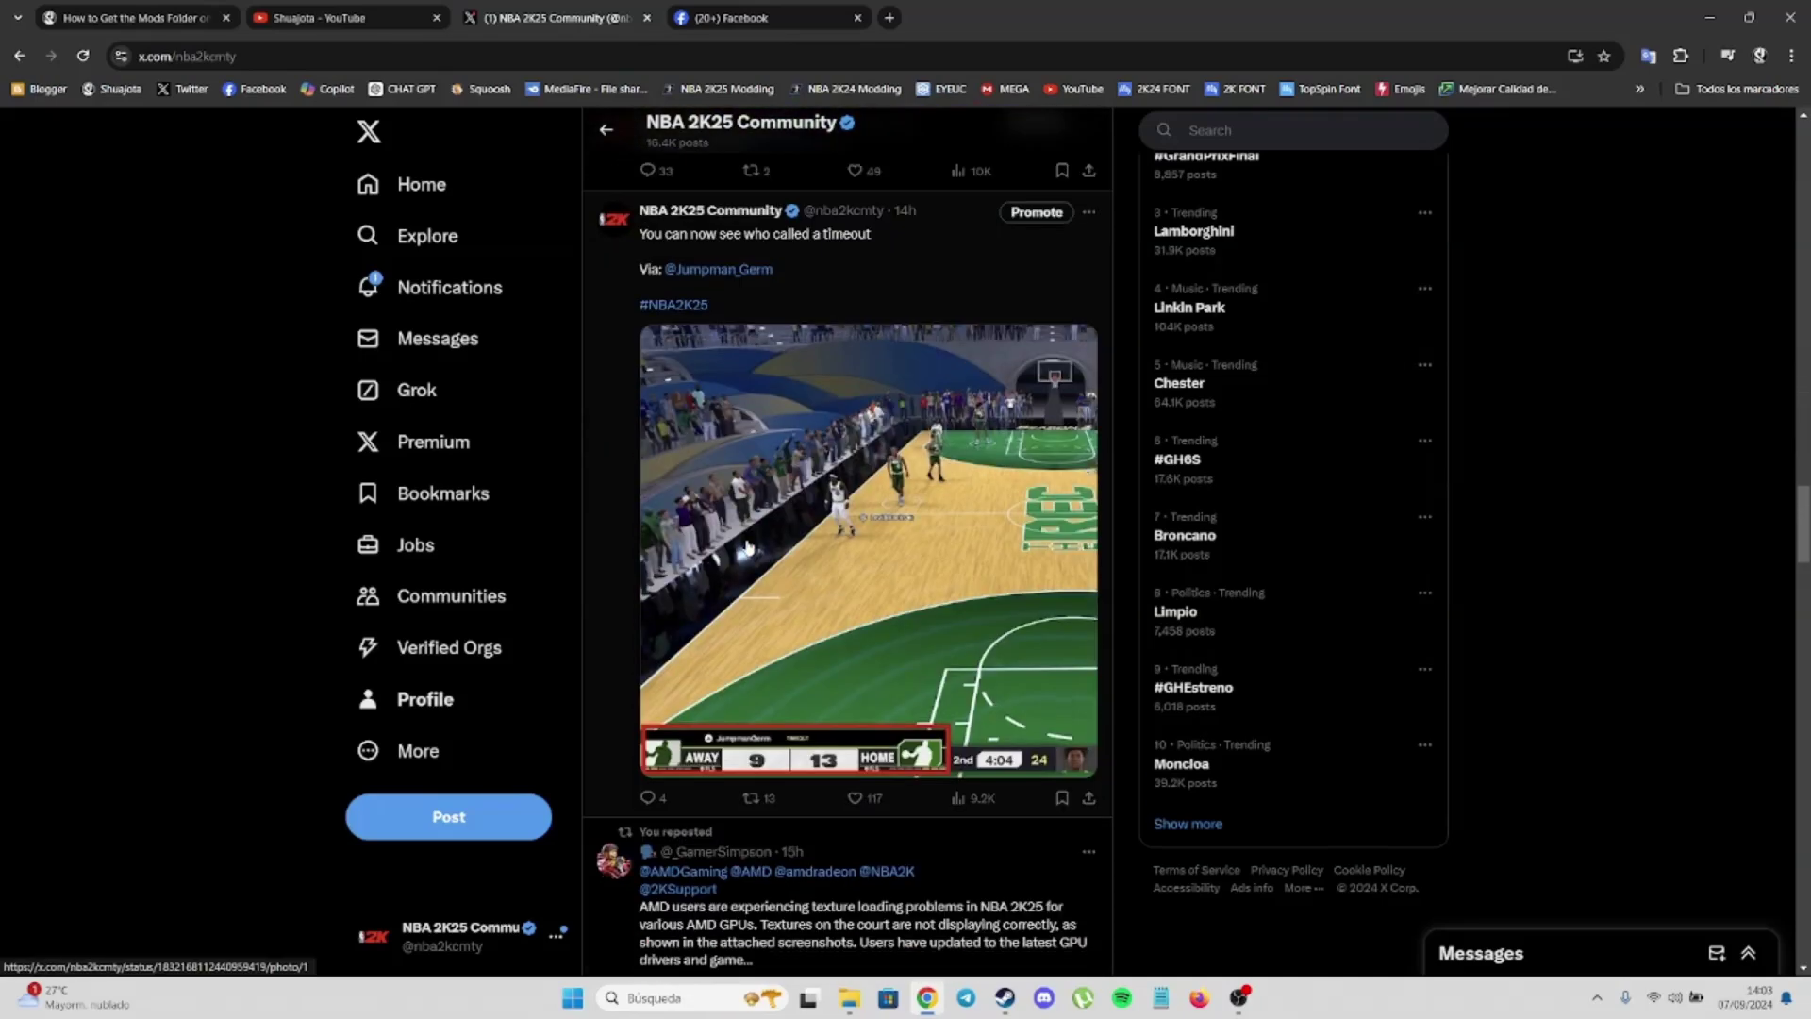
scroll(748, 547, "down", 4)
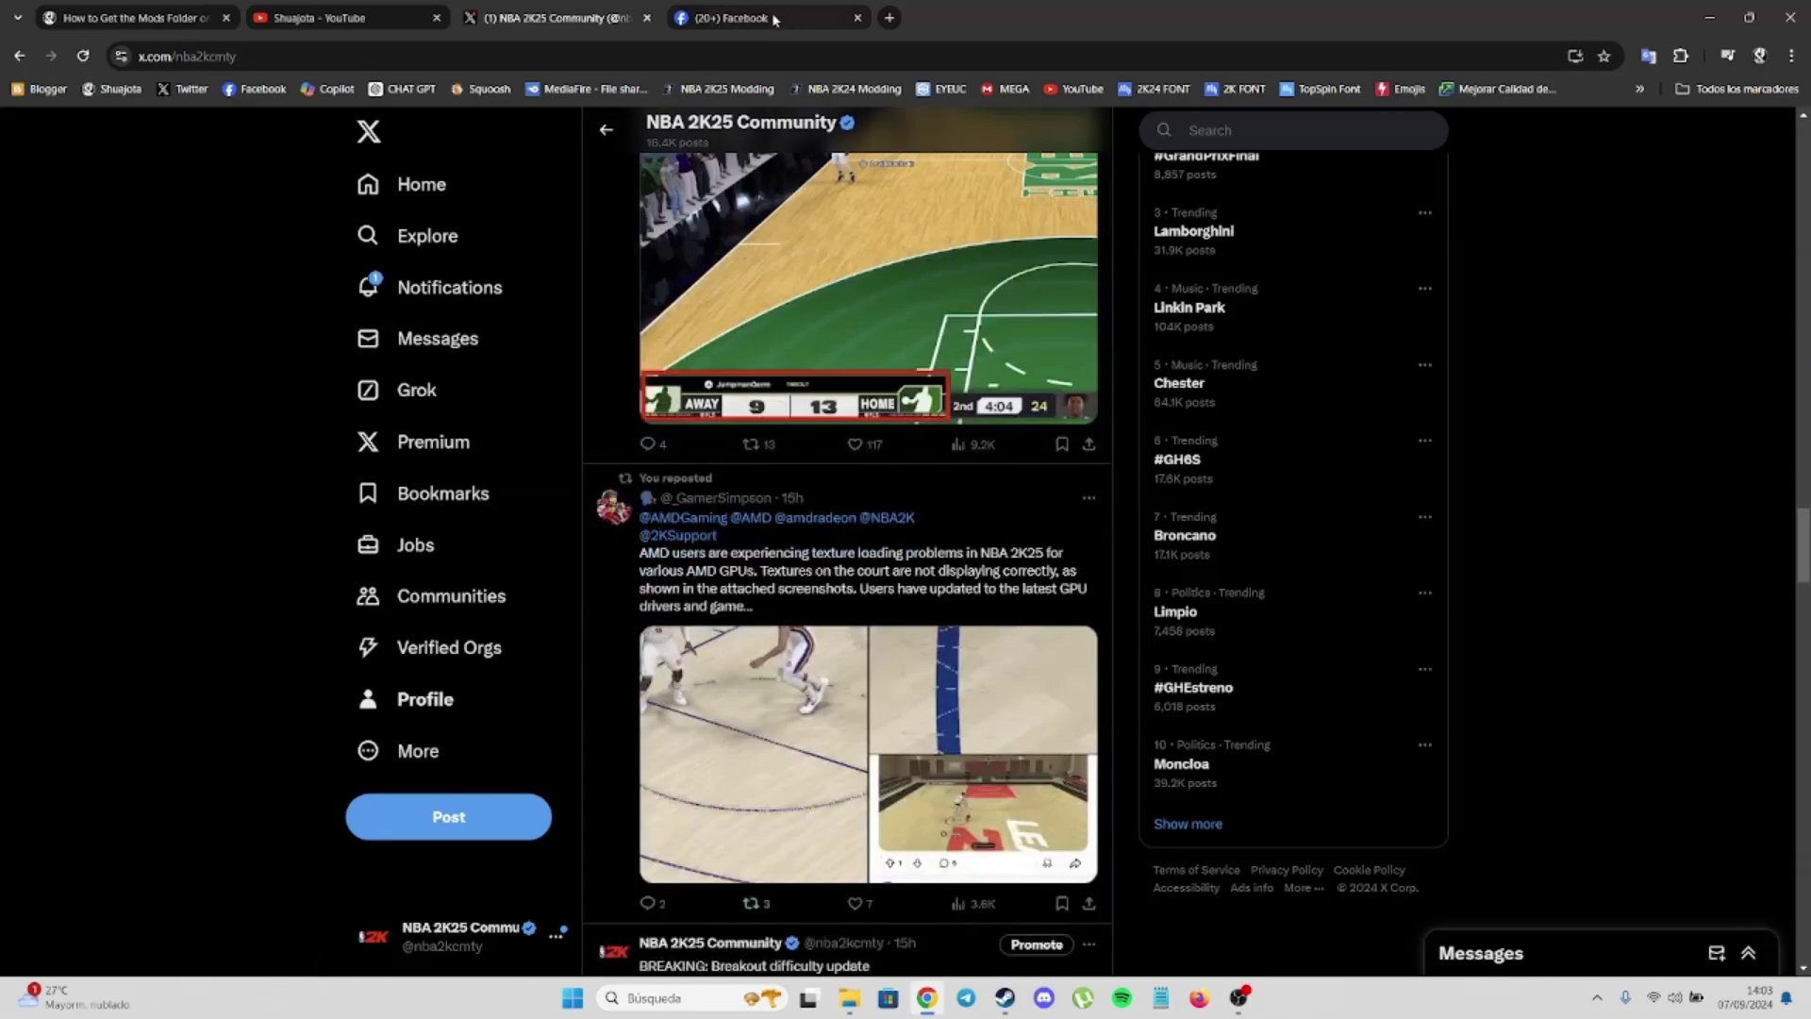
key("ctrl+Tab")
Scroll through the Shuajota NBA 2K25 Mods Facebook page's posts
scroll(901, 562, "down", 8)
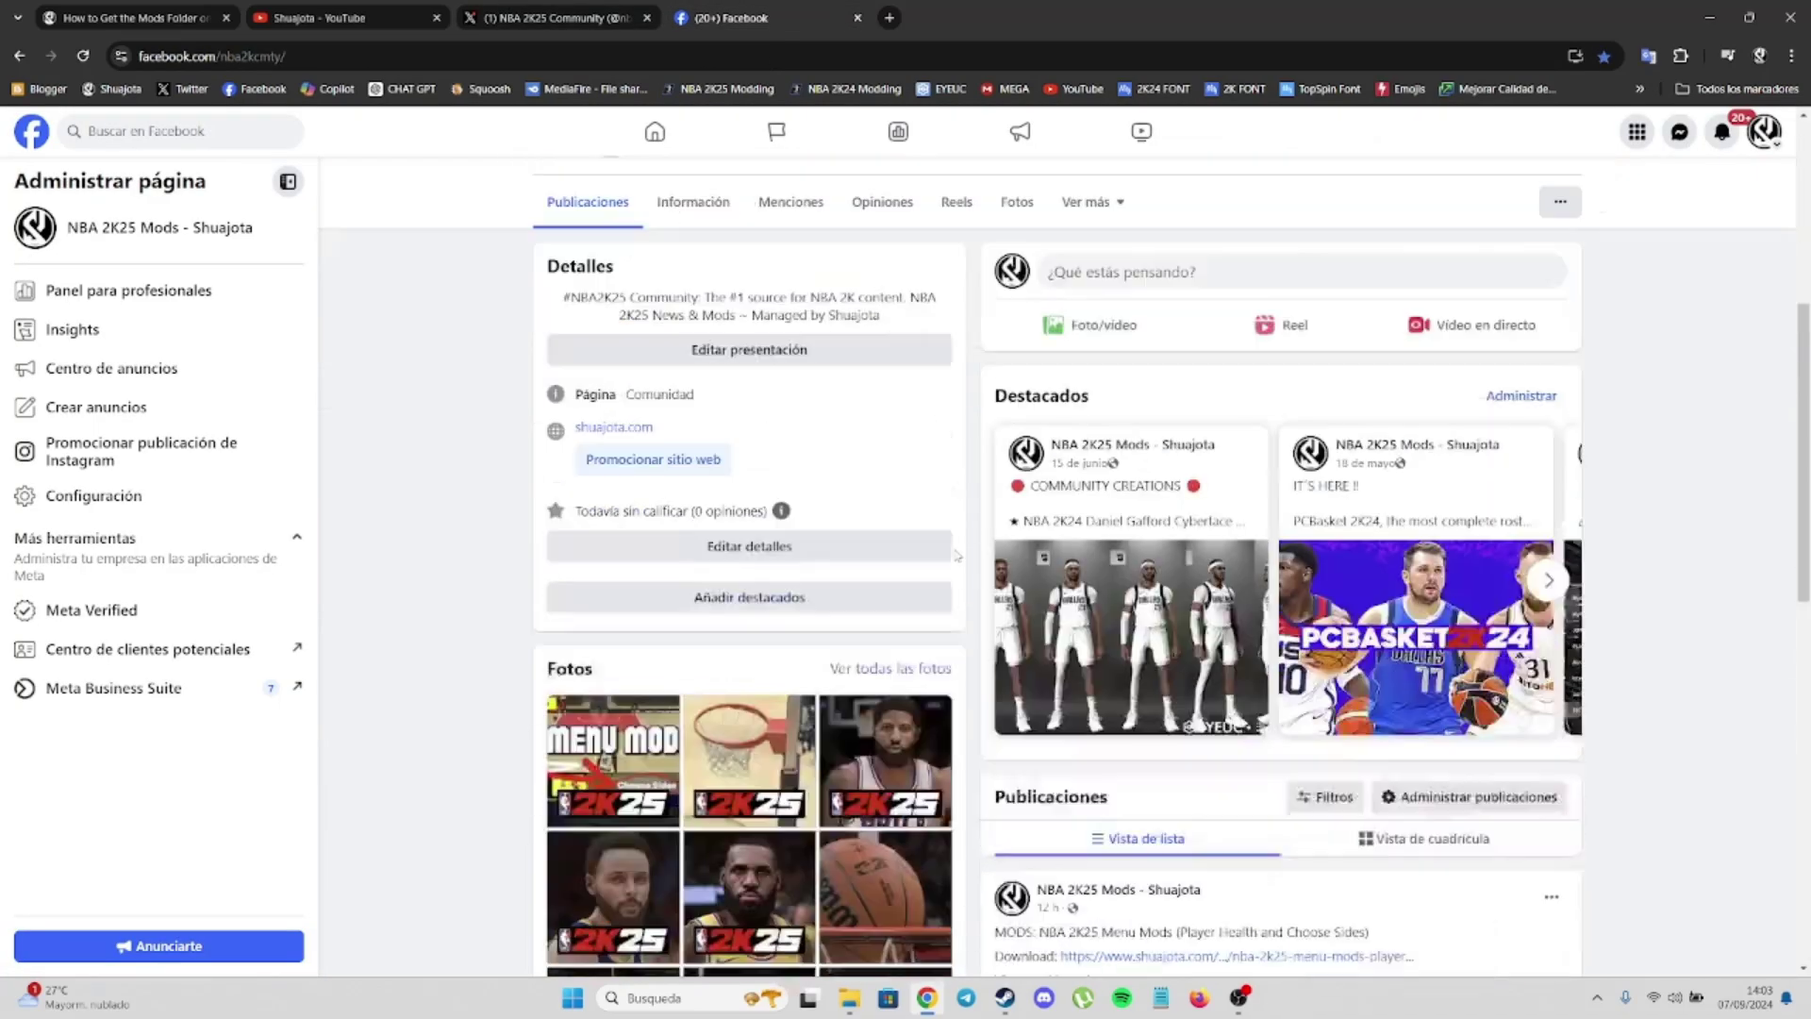
scroll(955, 557, "down", 9)
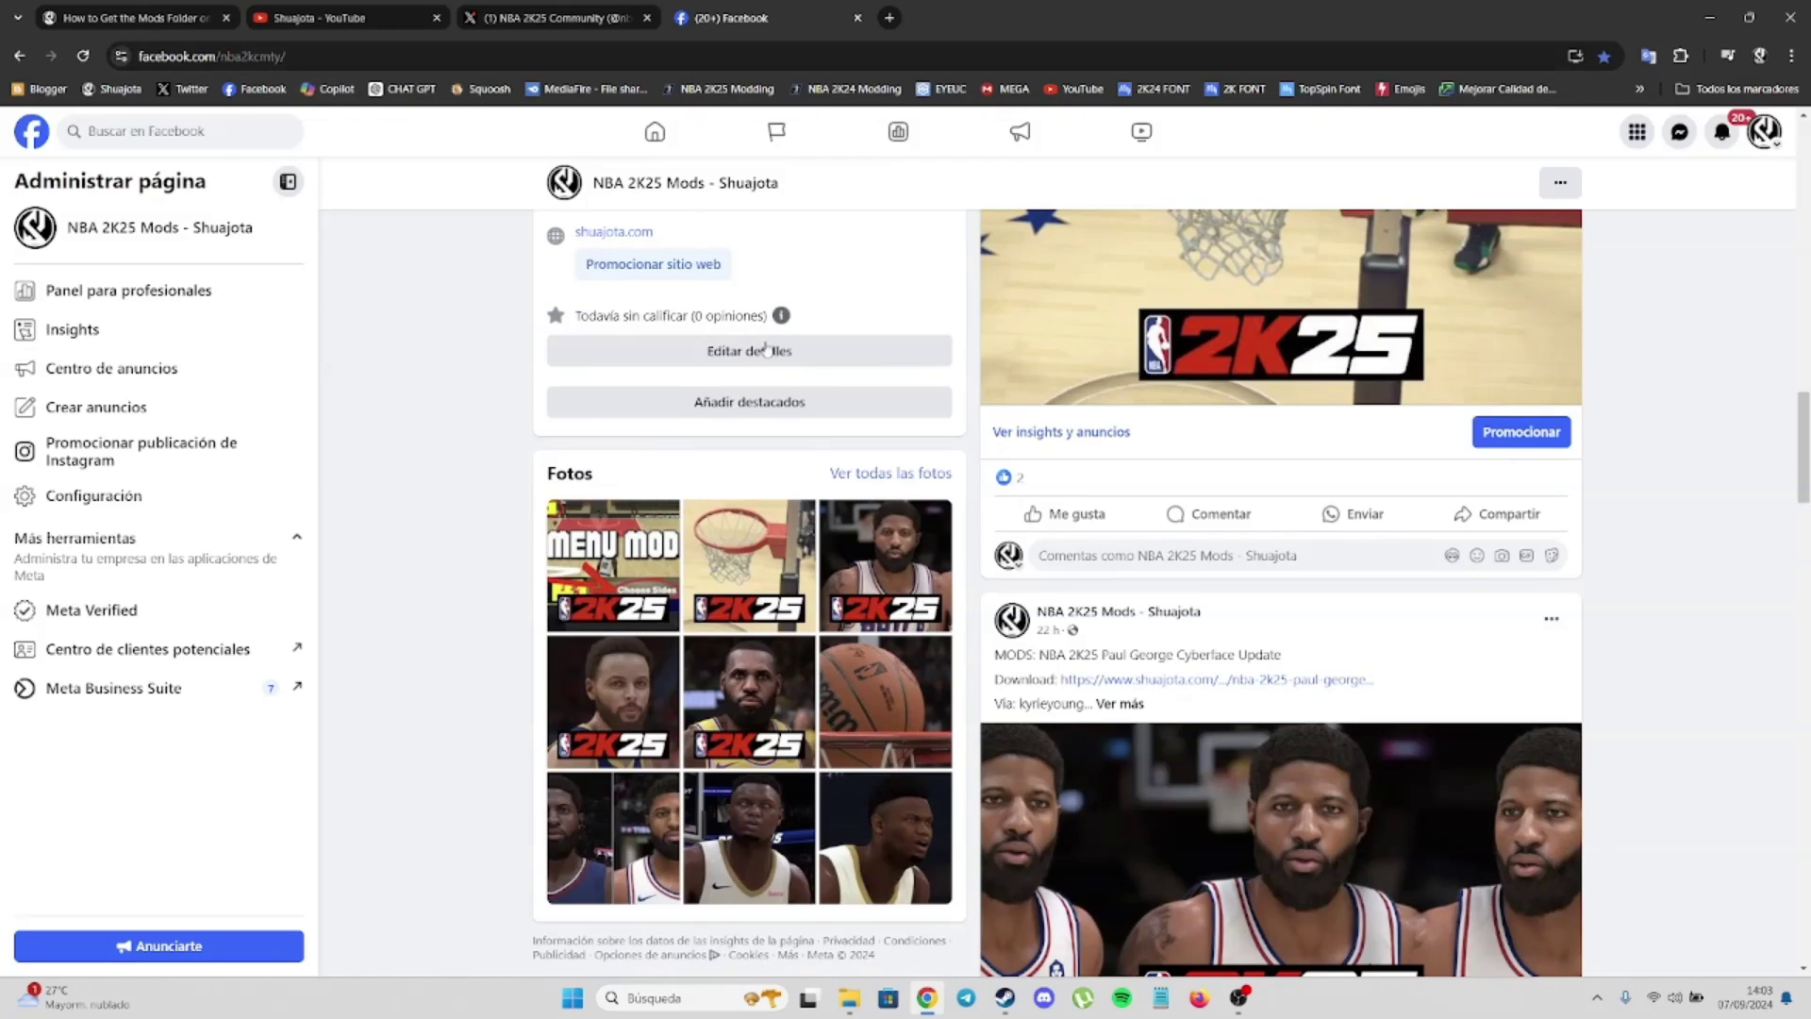
scroll(750, 350, "up", 2)
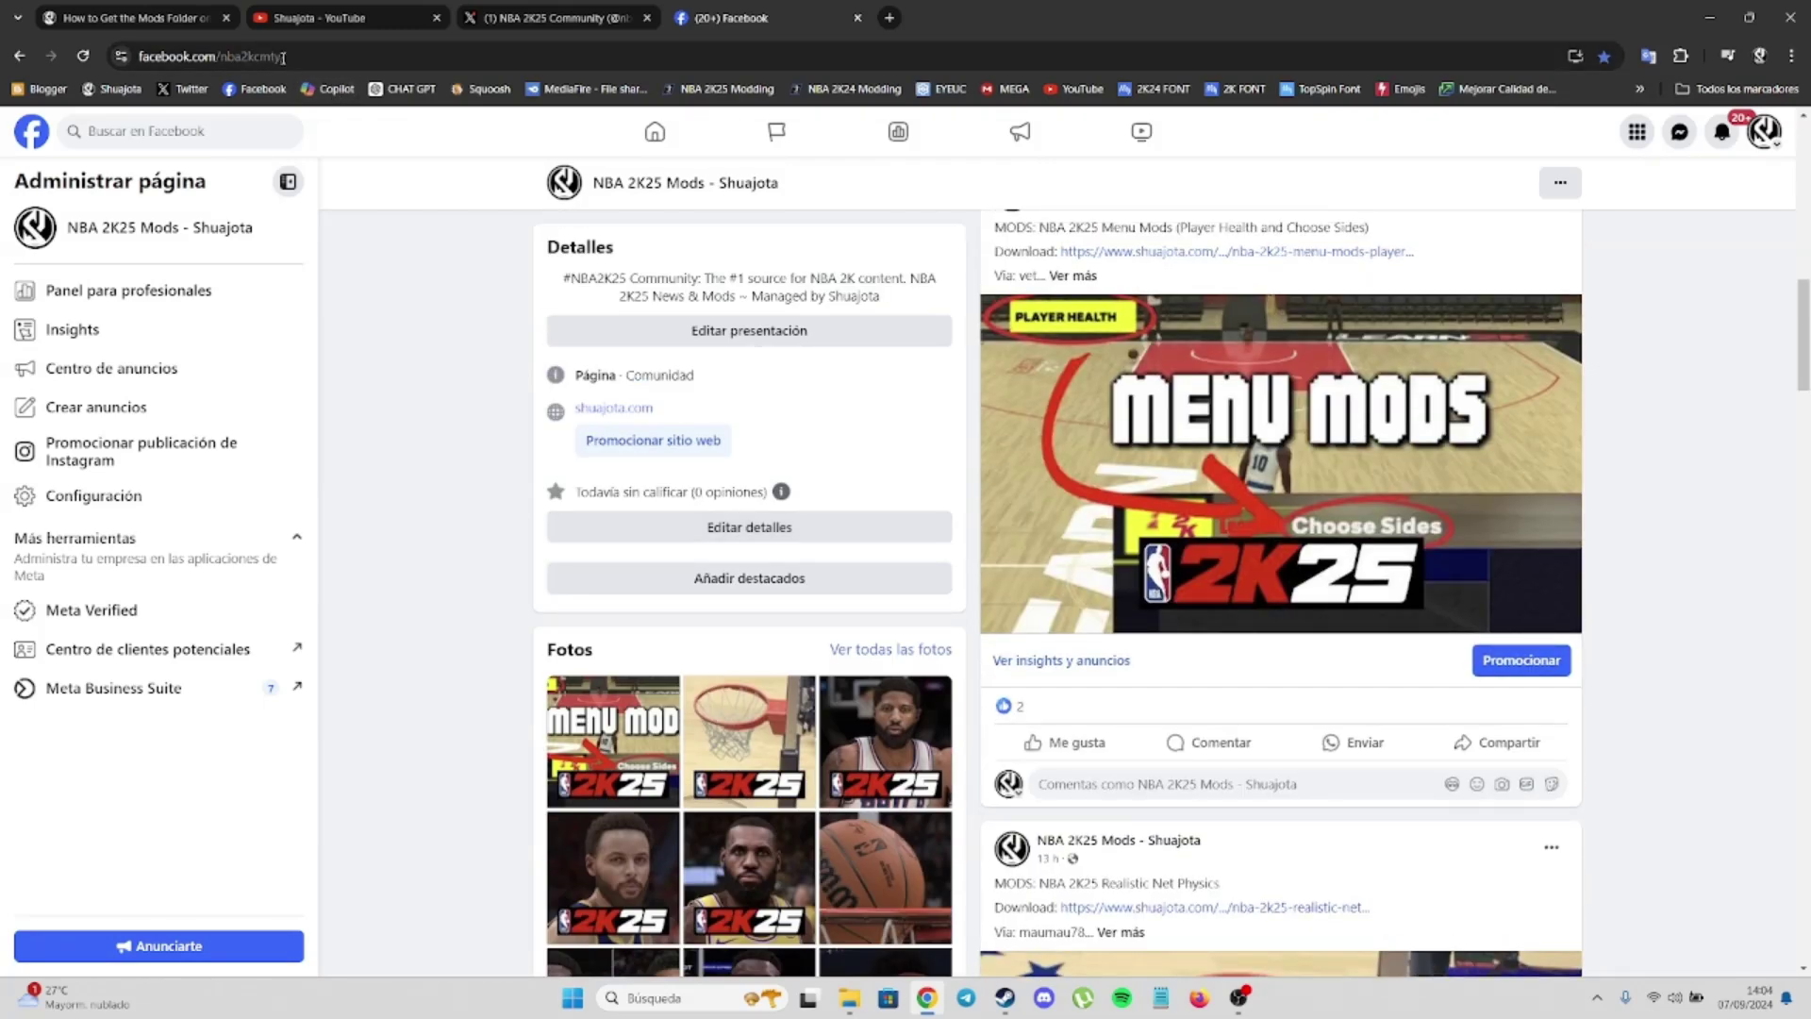
Revisit the NBA 2K25 Community profile on X, then return to the mods folder tutorial article
left_click(557, 17)
scroll(506, 465, "up", 3)
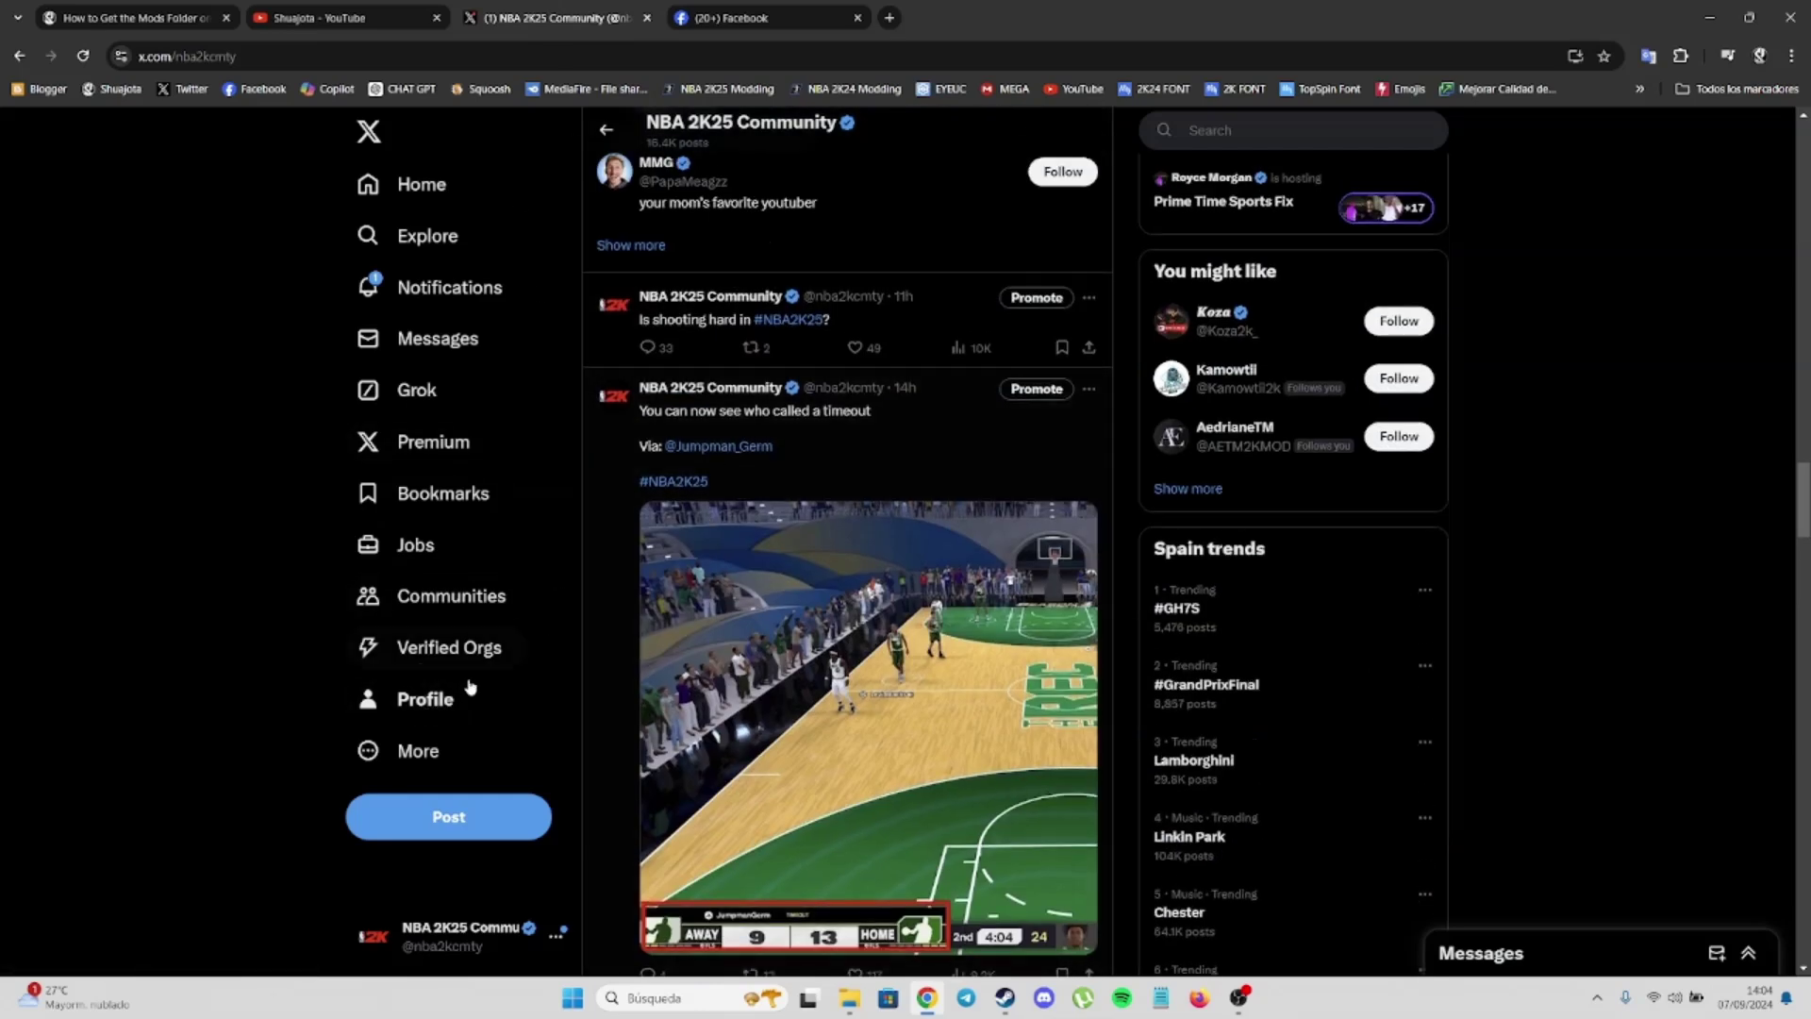
scroll(799, 345, "up", 15)
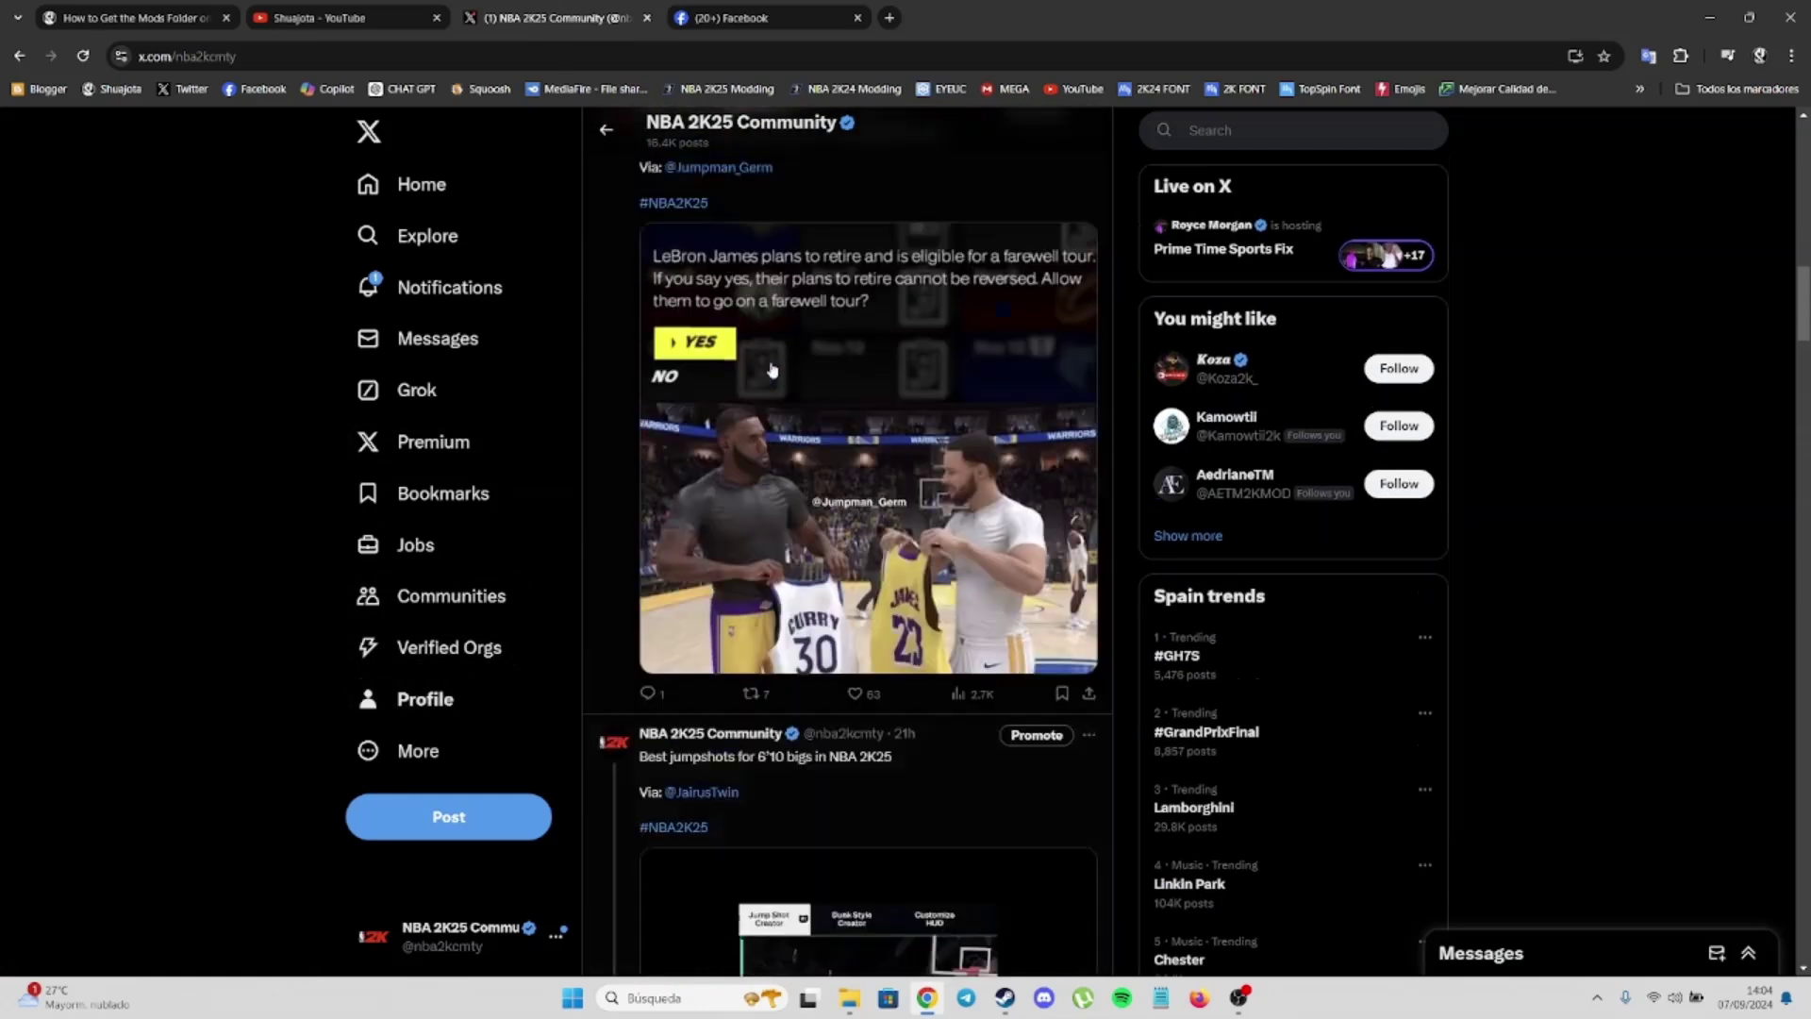
scroll(772, 368, "up", 10)
left_click_drag(680, 437, 596, 438)
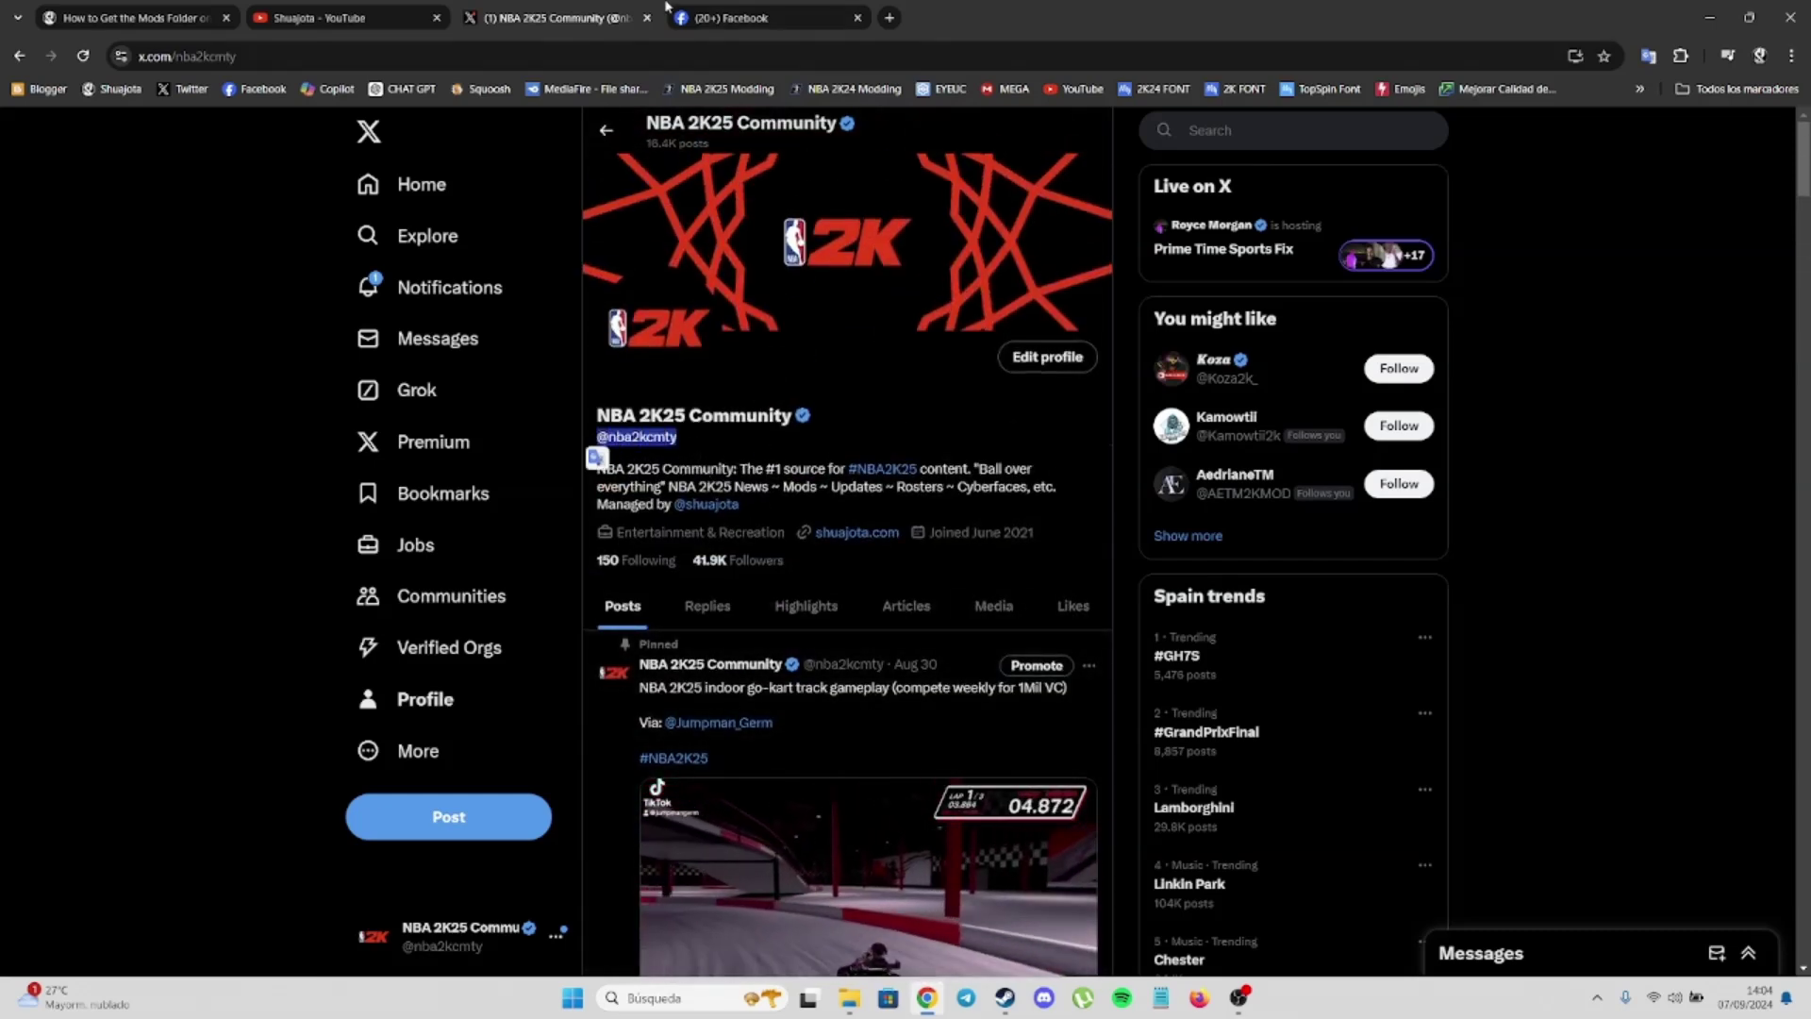
left_click(189, 15)
Scroll the Shuajota server's channels, open #modding-chat, and scroll up through its message history
scroll(546, 412, "up", 10)
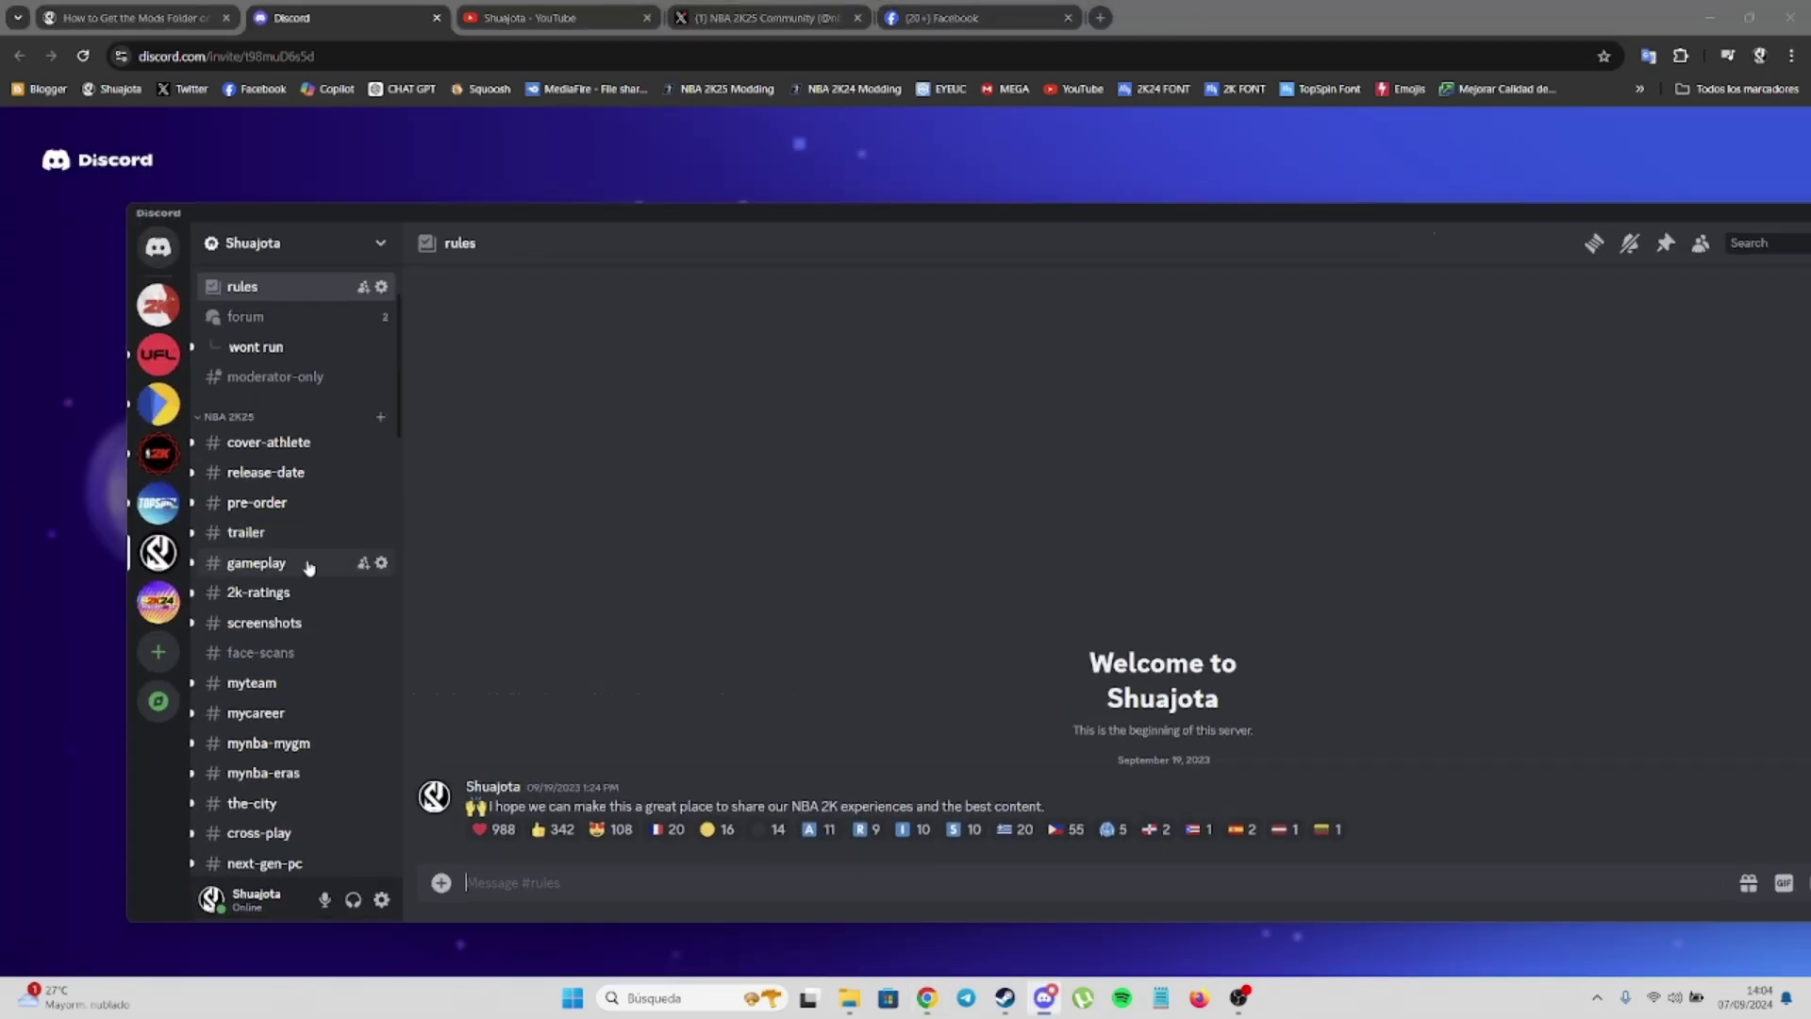
scroll(303, 570, "down", 4)
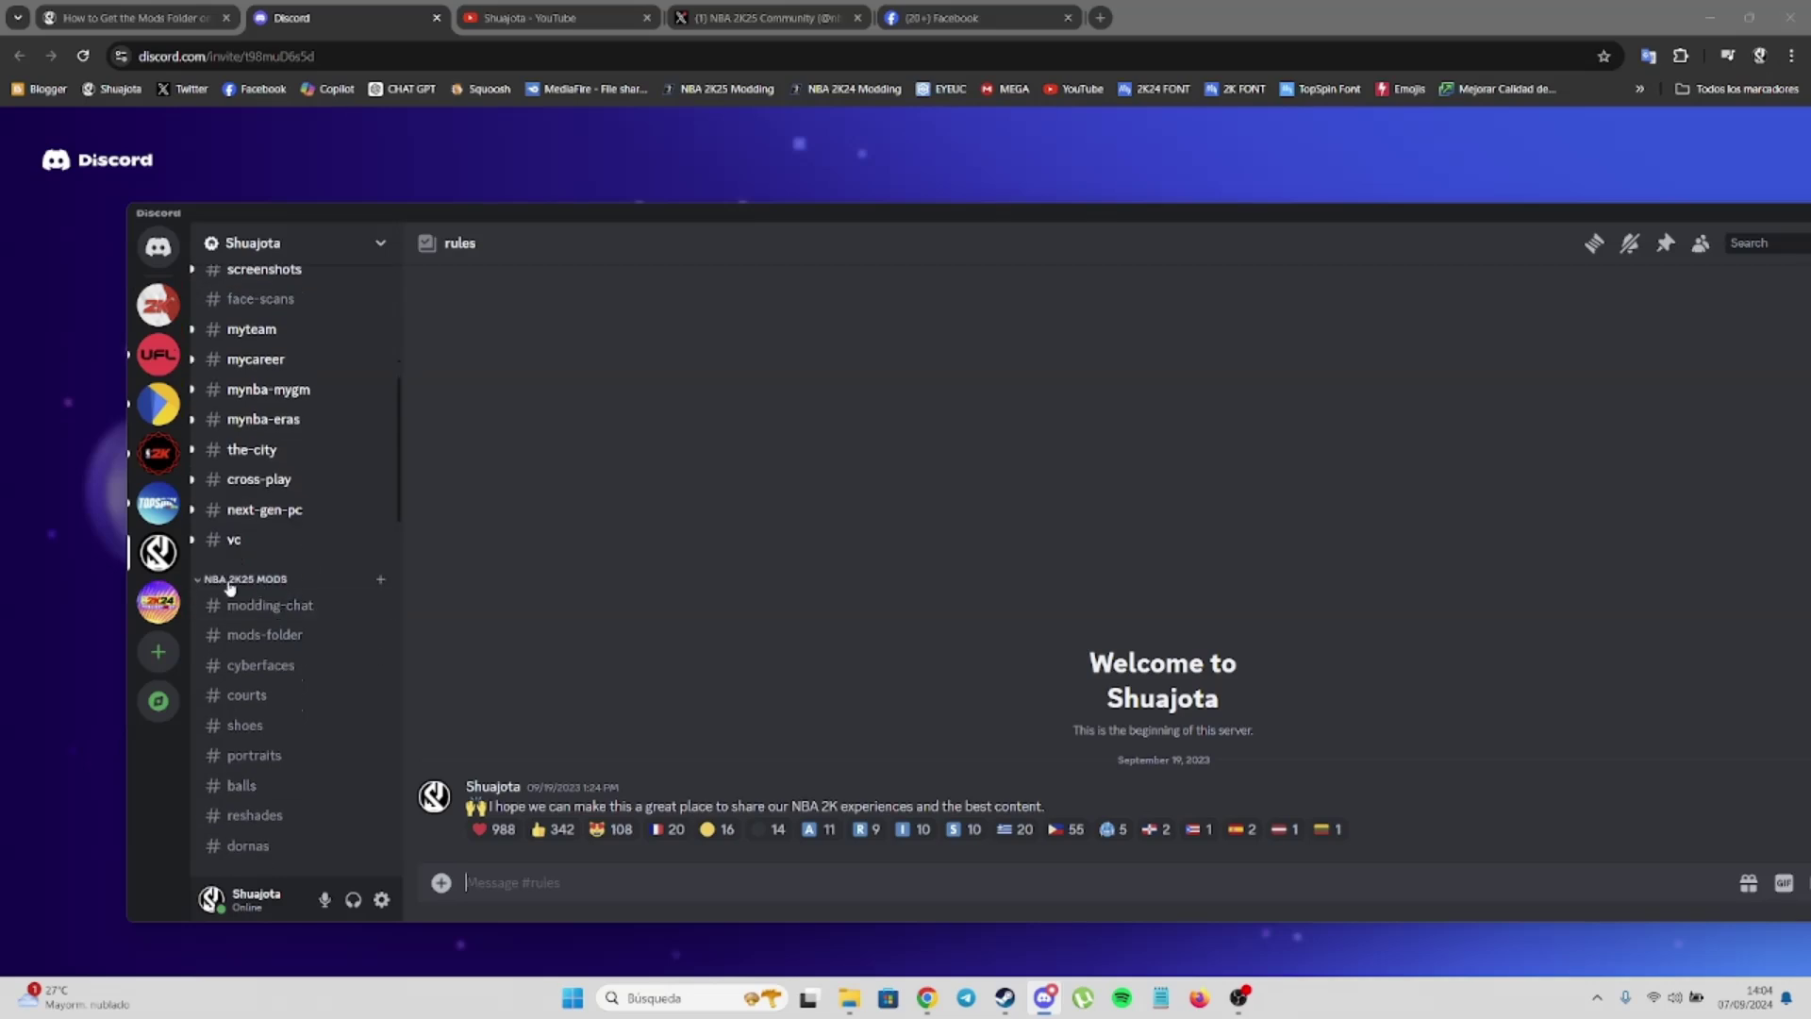
left_click(283, 607)
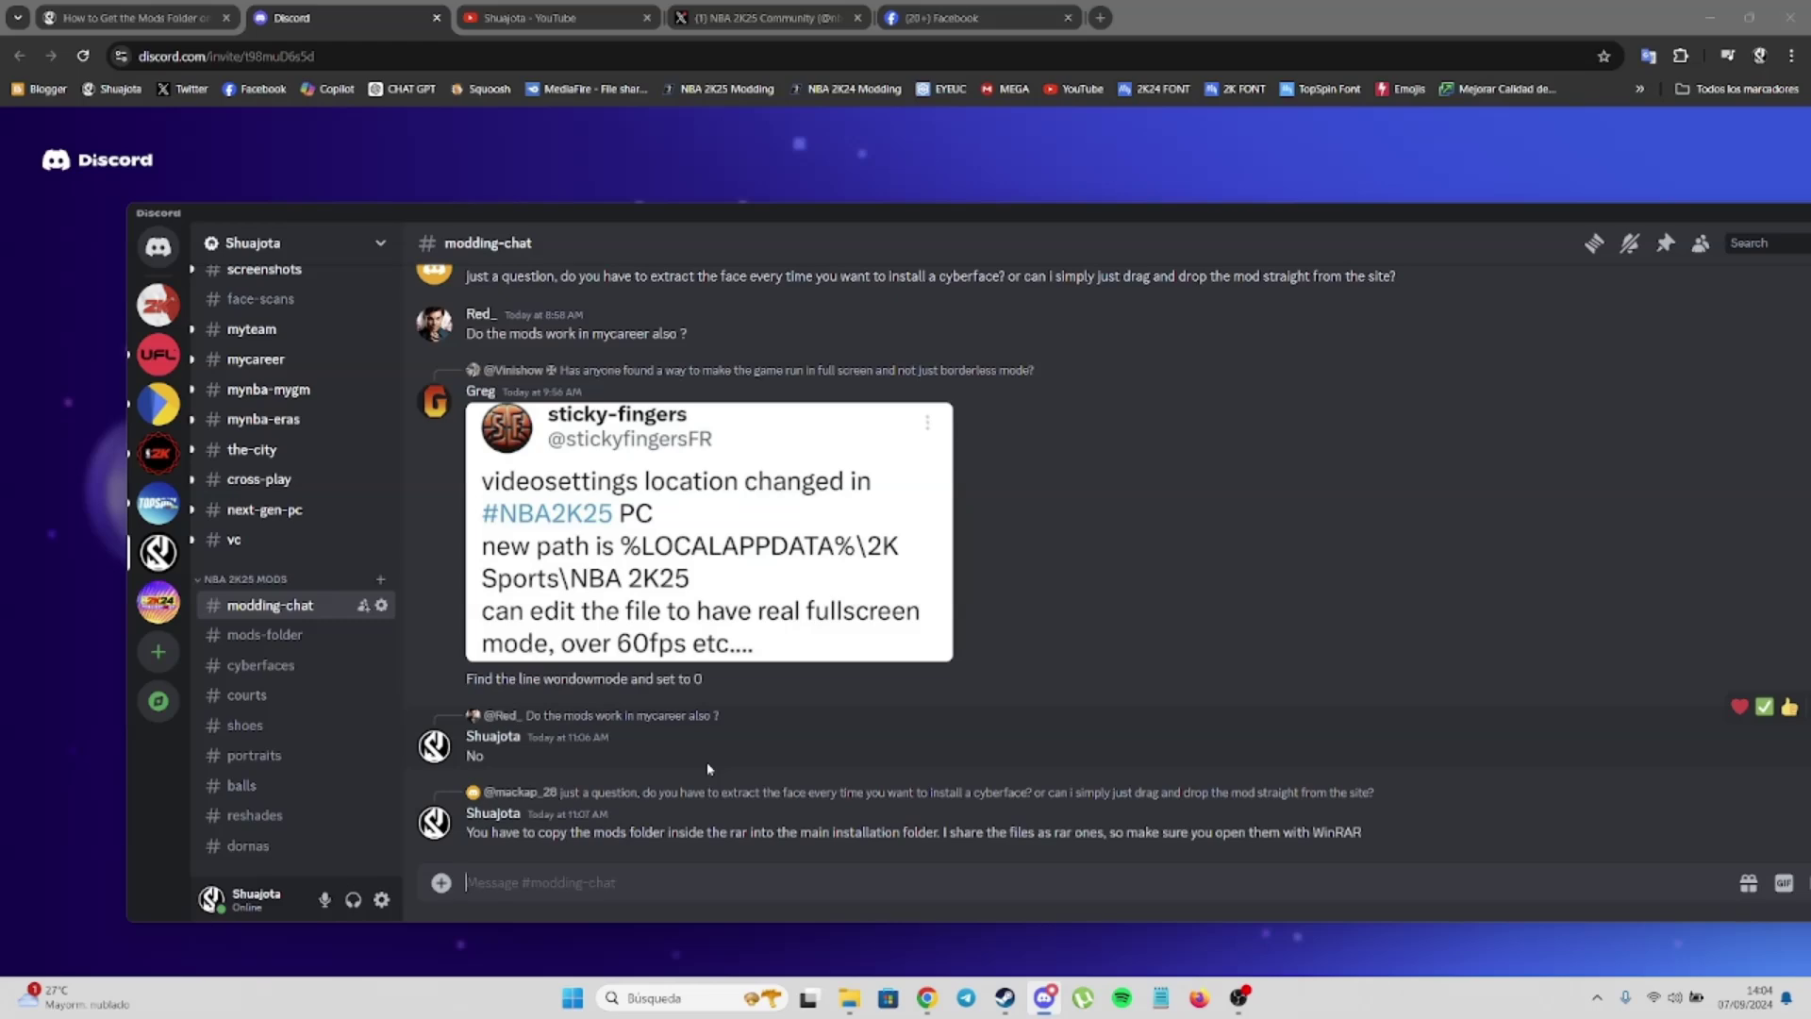
scroll(705, 762, "up", 4)
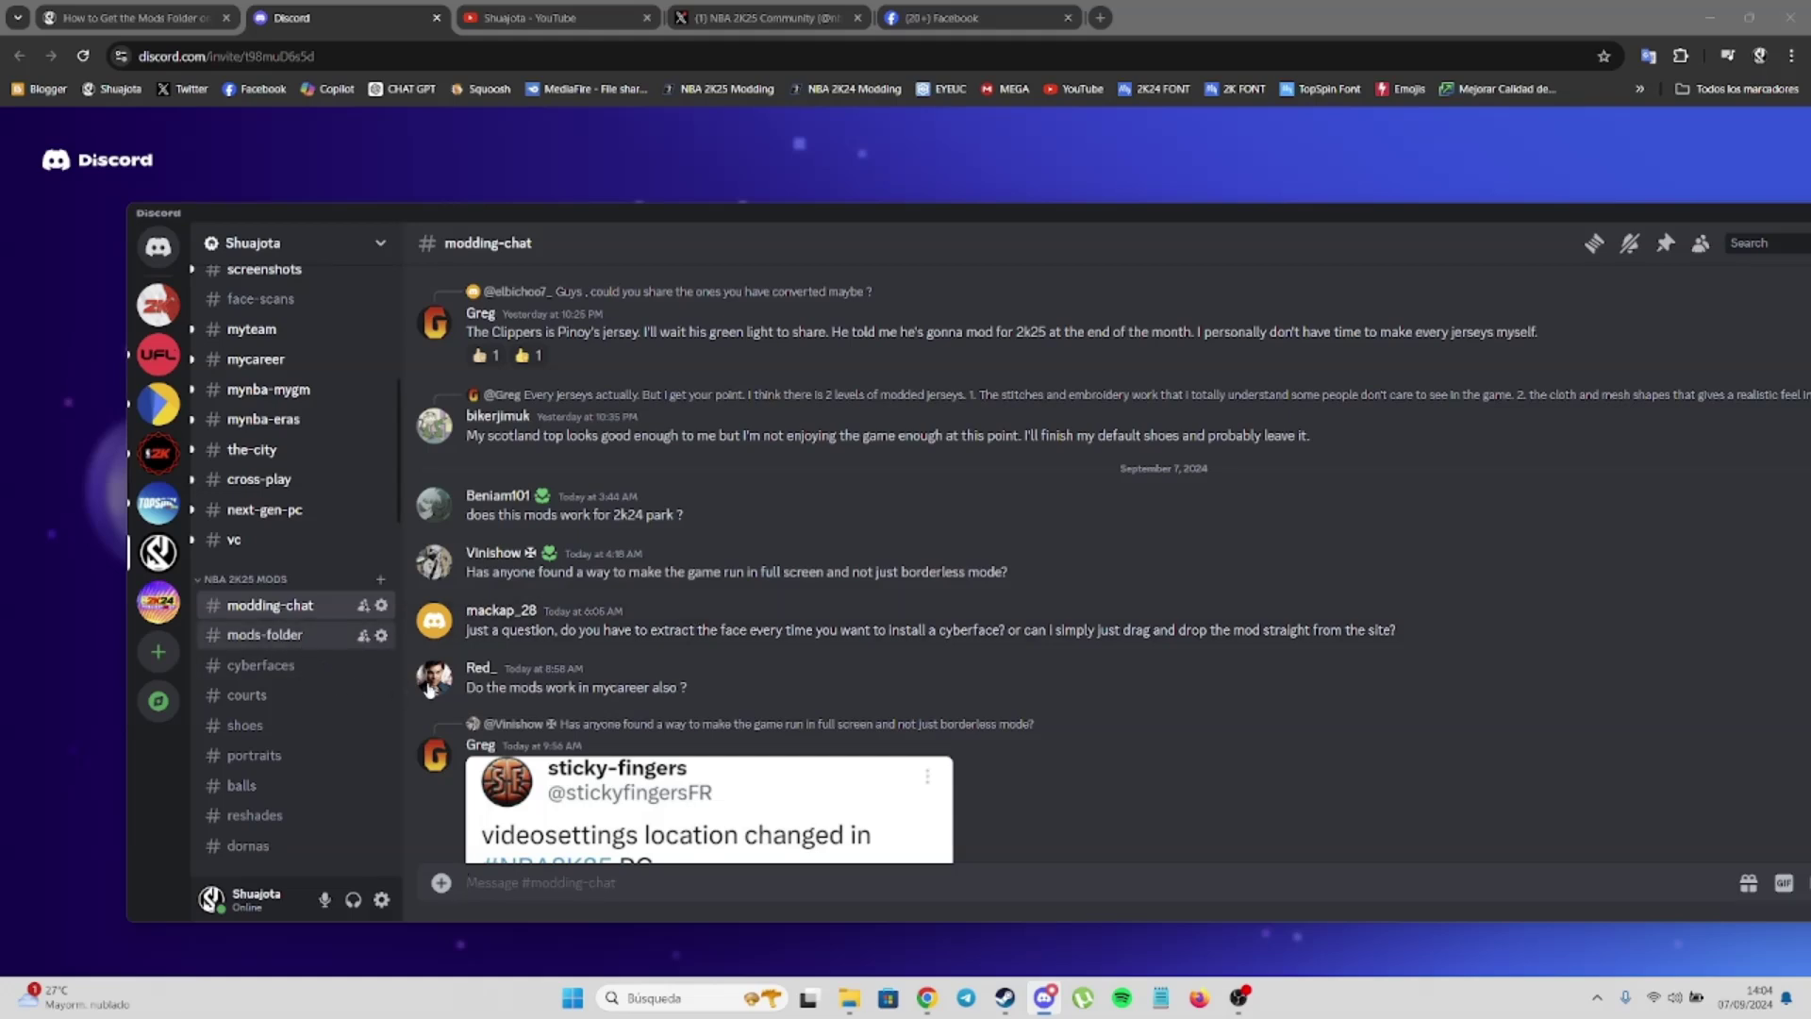
Browse the mods-folder, cyberfaces, courts, shoes, portraits, balls, reshades and dornas channels in turn
left_click(281, 635)
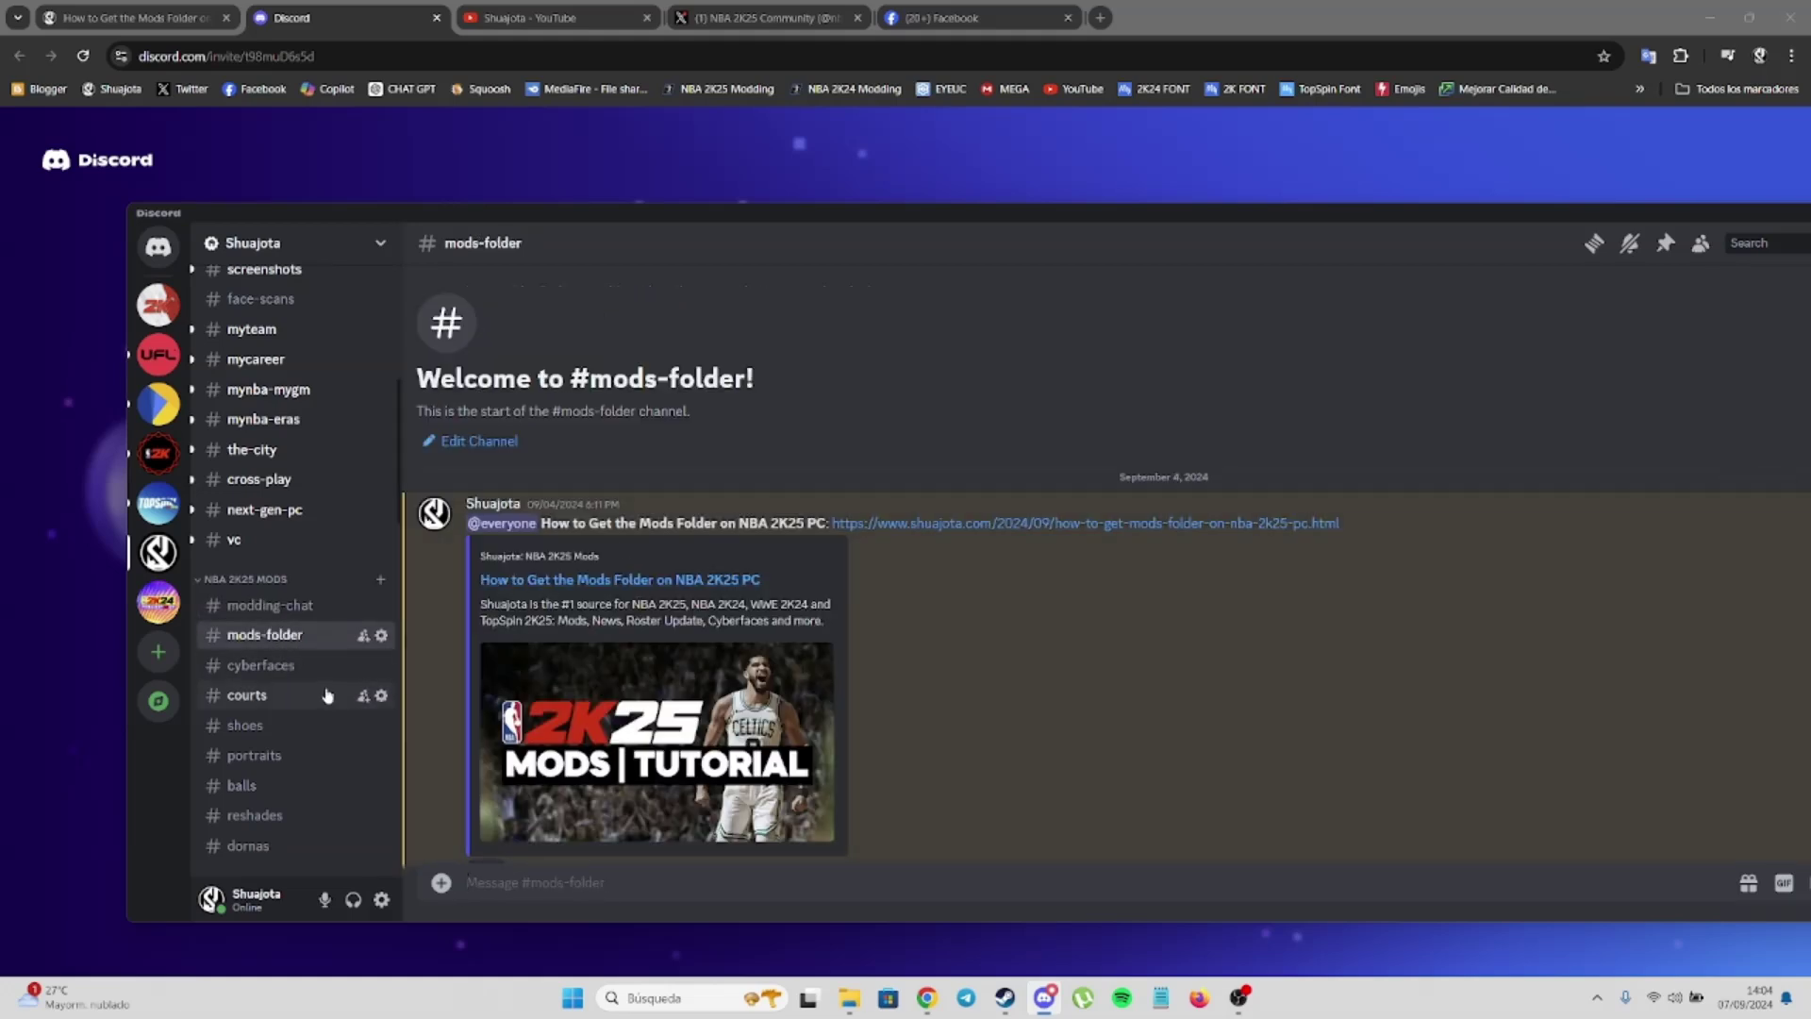
left_click(300, 672)
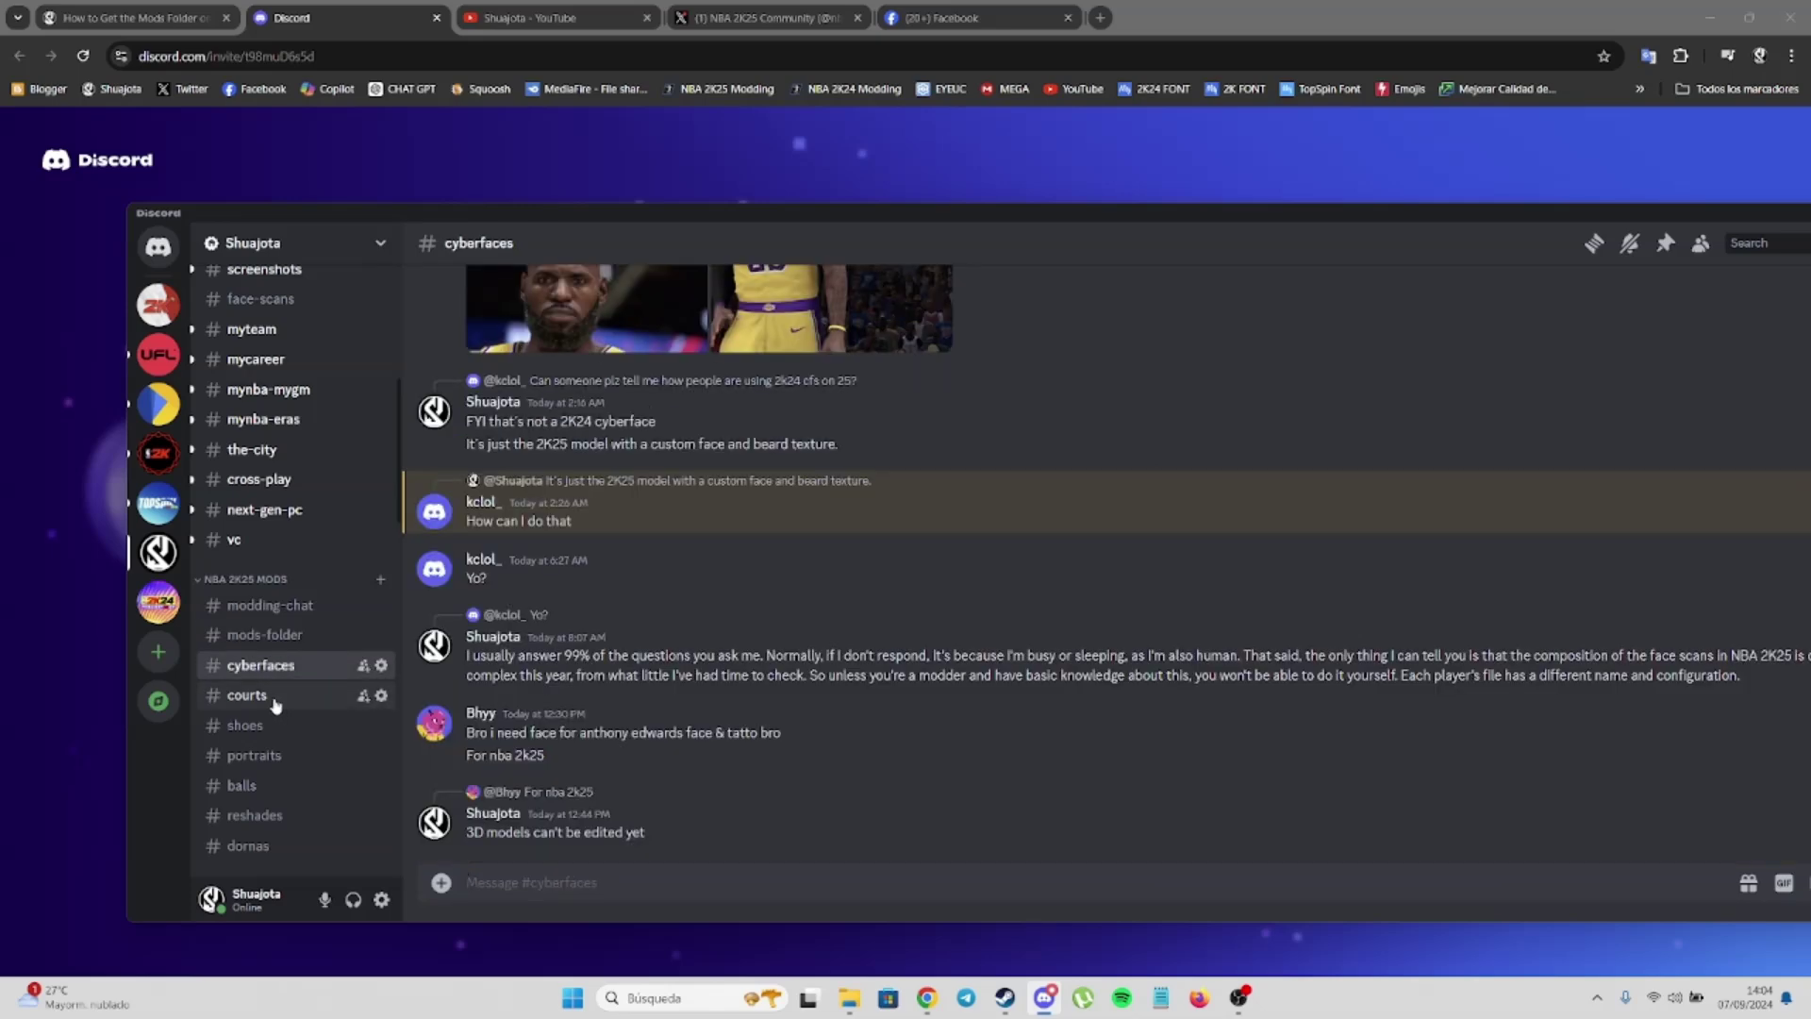
left_click(275, 706)
left_click(272, 732)
left_click(277, 762)
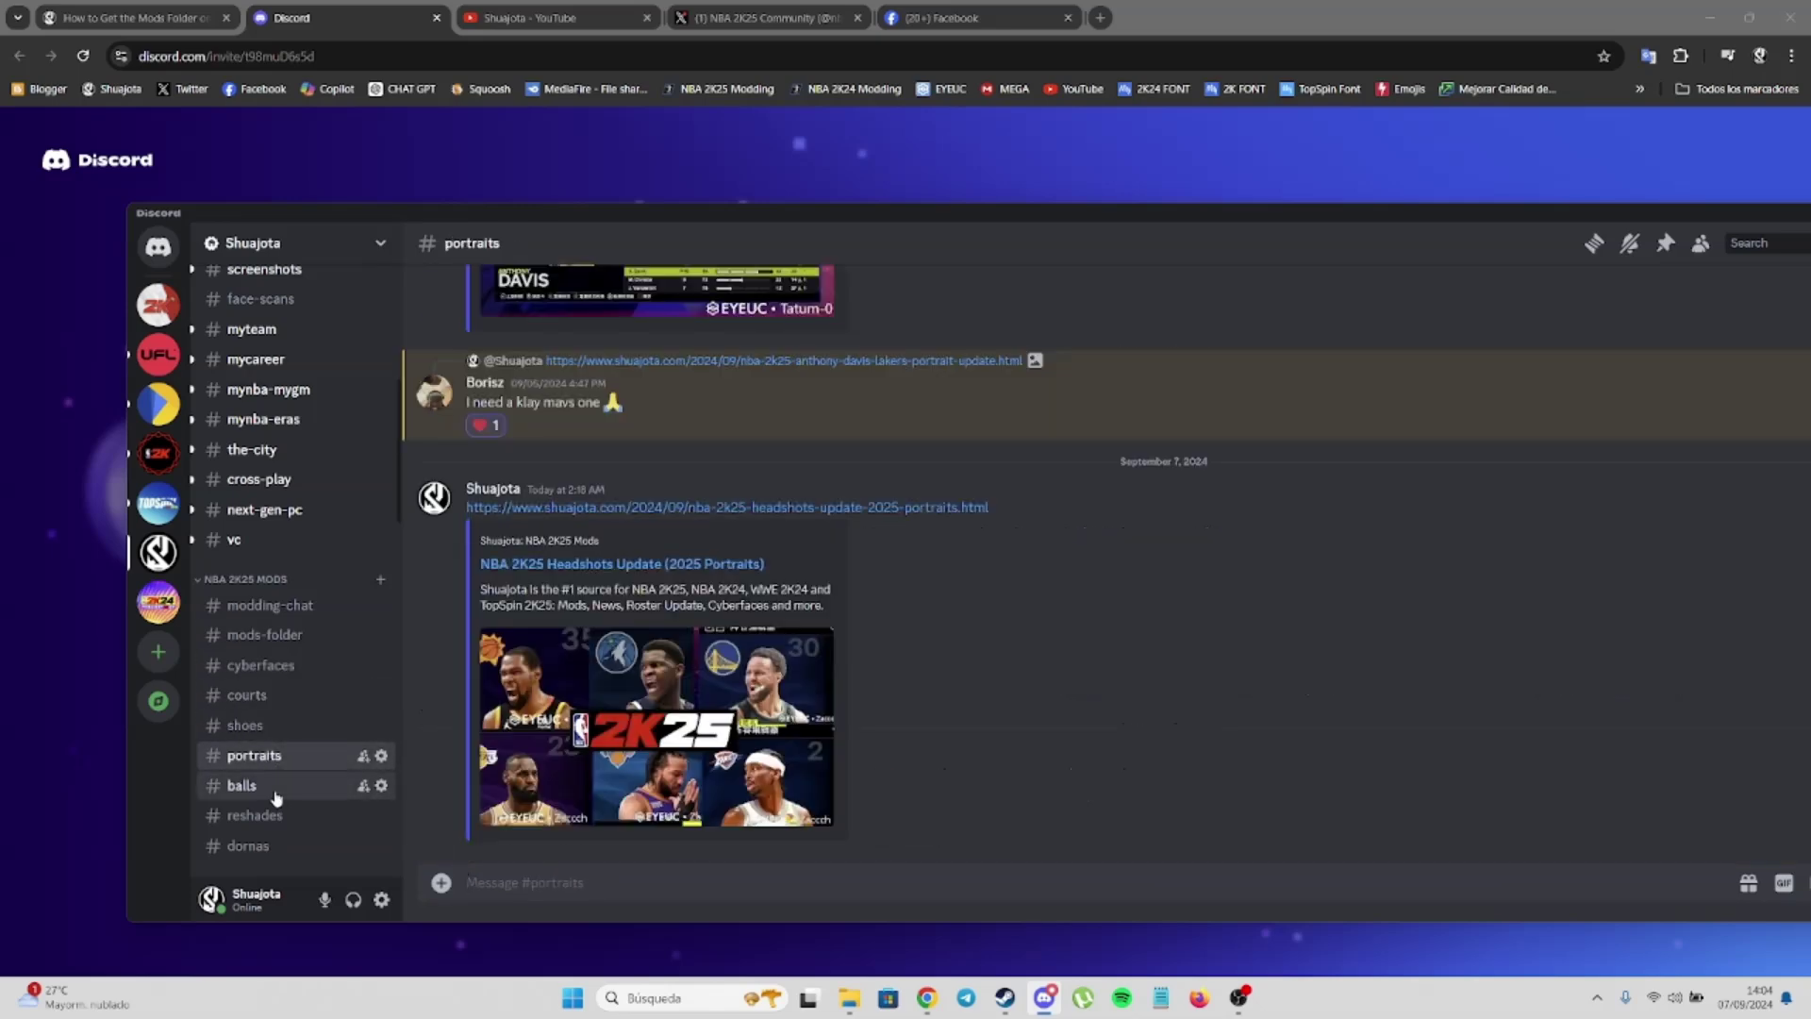
left_click(277, 792)
left_click(291, 819)
left_click(291, 847)
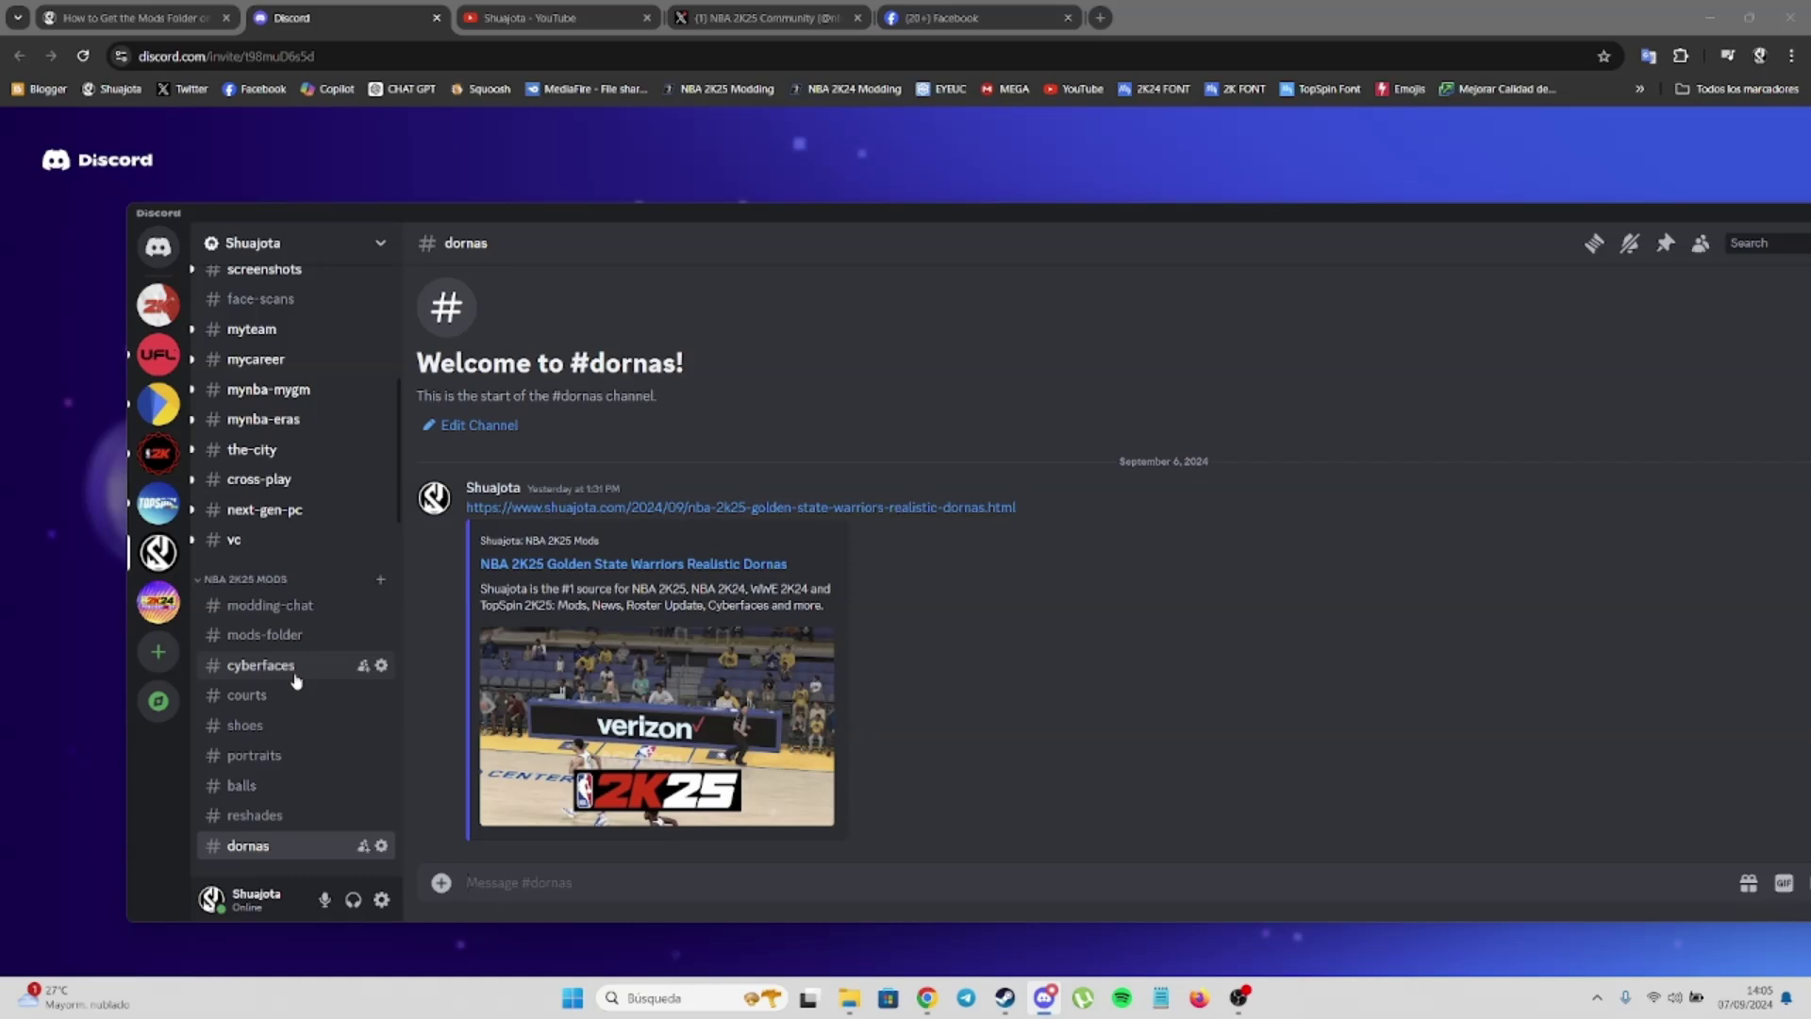
Scroll the channel sidebar to look over the server's other channel categories
scroll(296, 681, "down", 3)
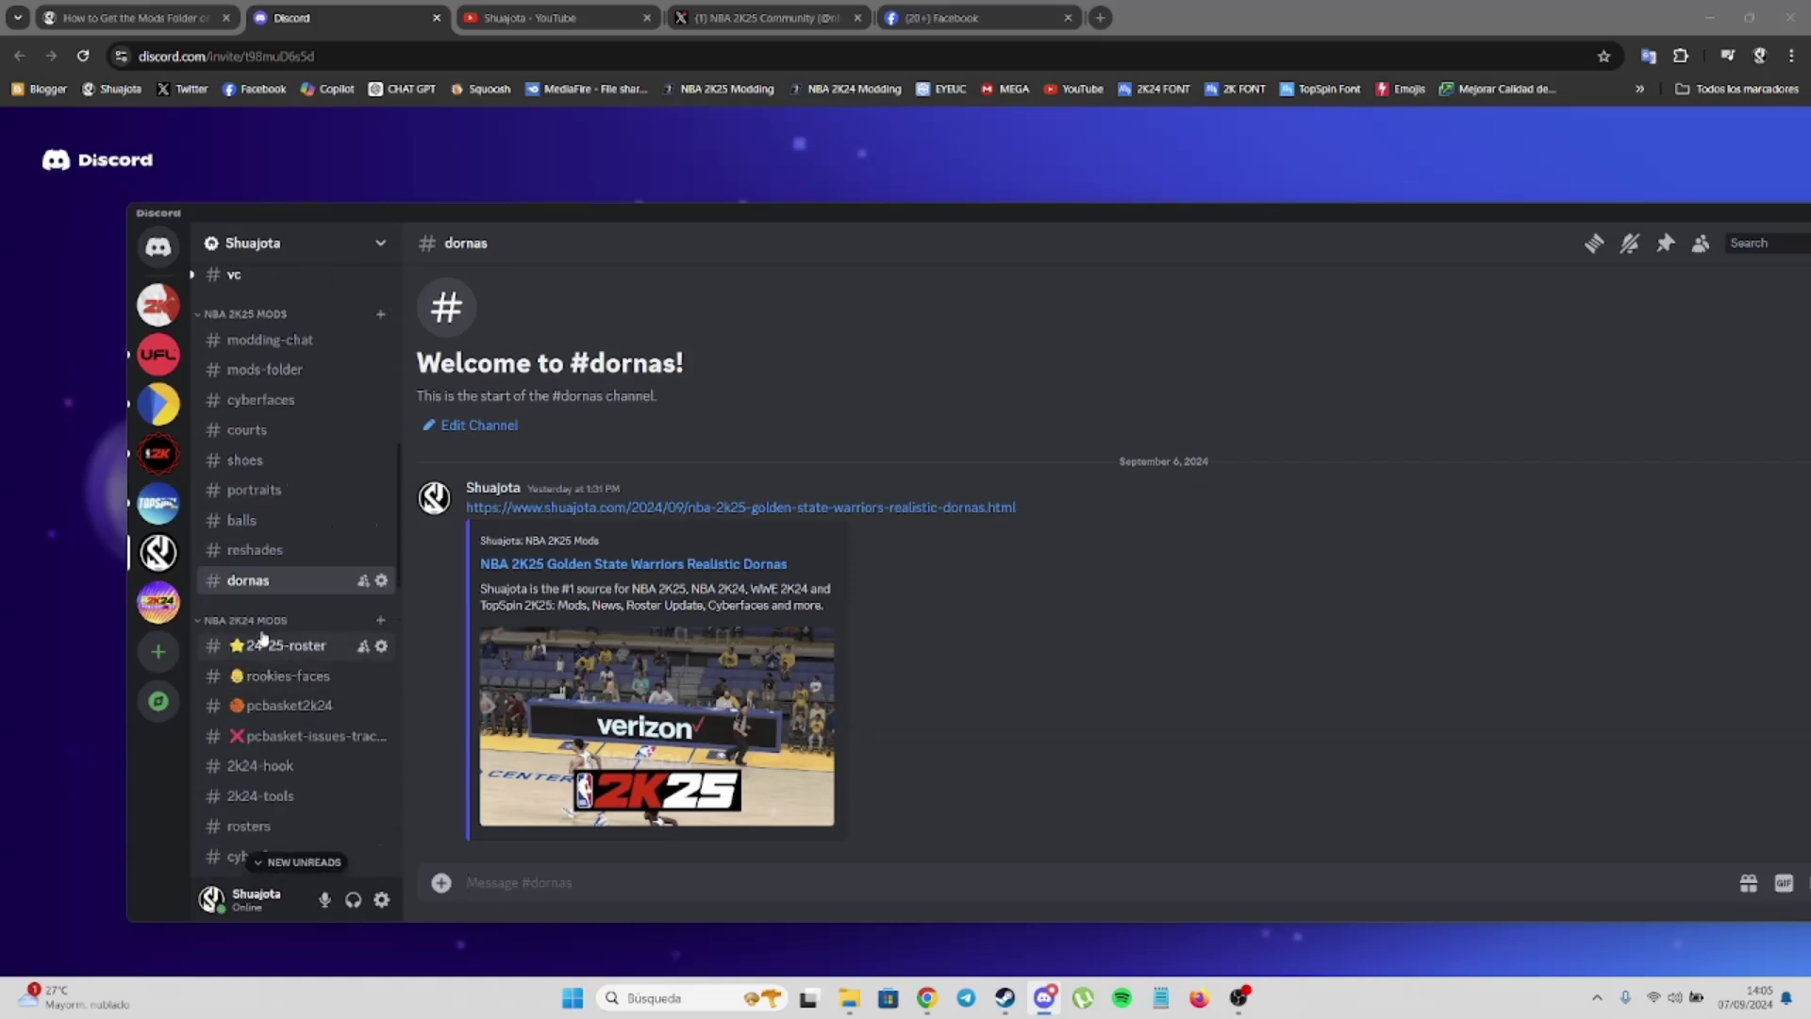
scroll(269, 650, "down", 10)
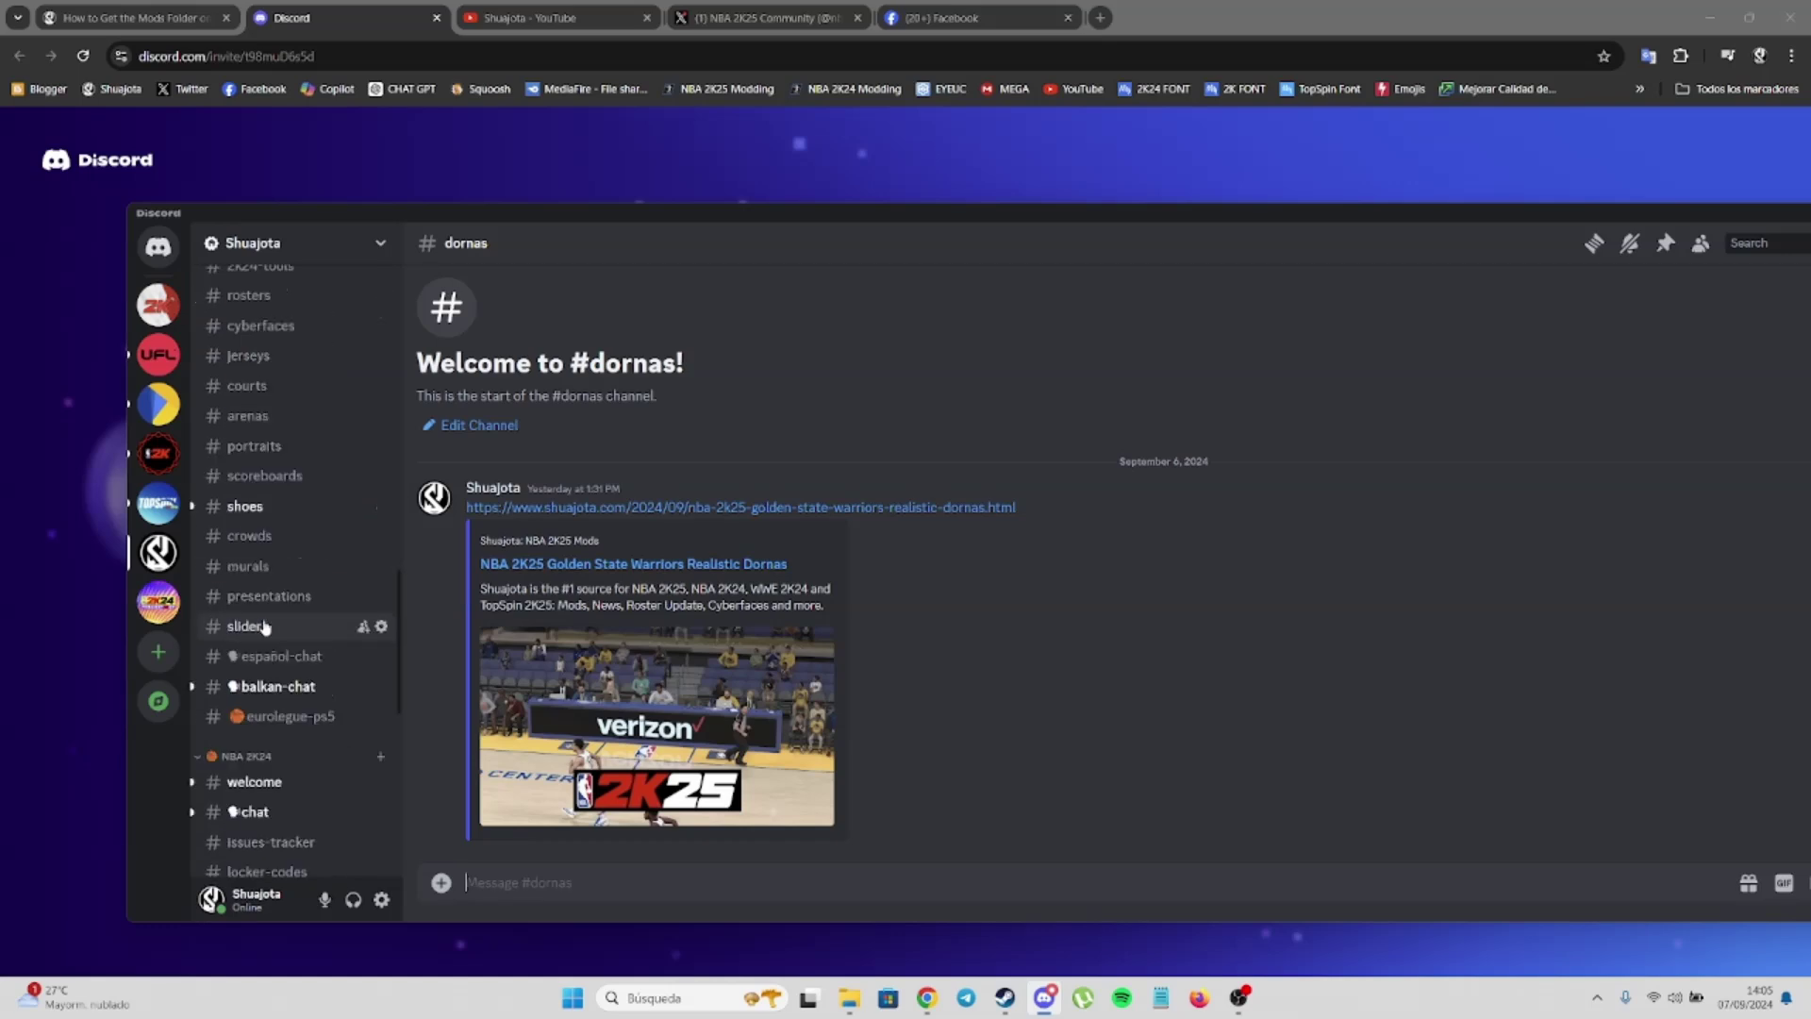
scroll(281, 681, "down", 5)
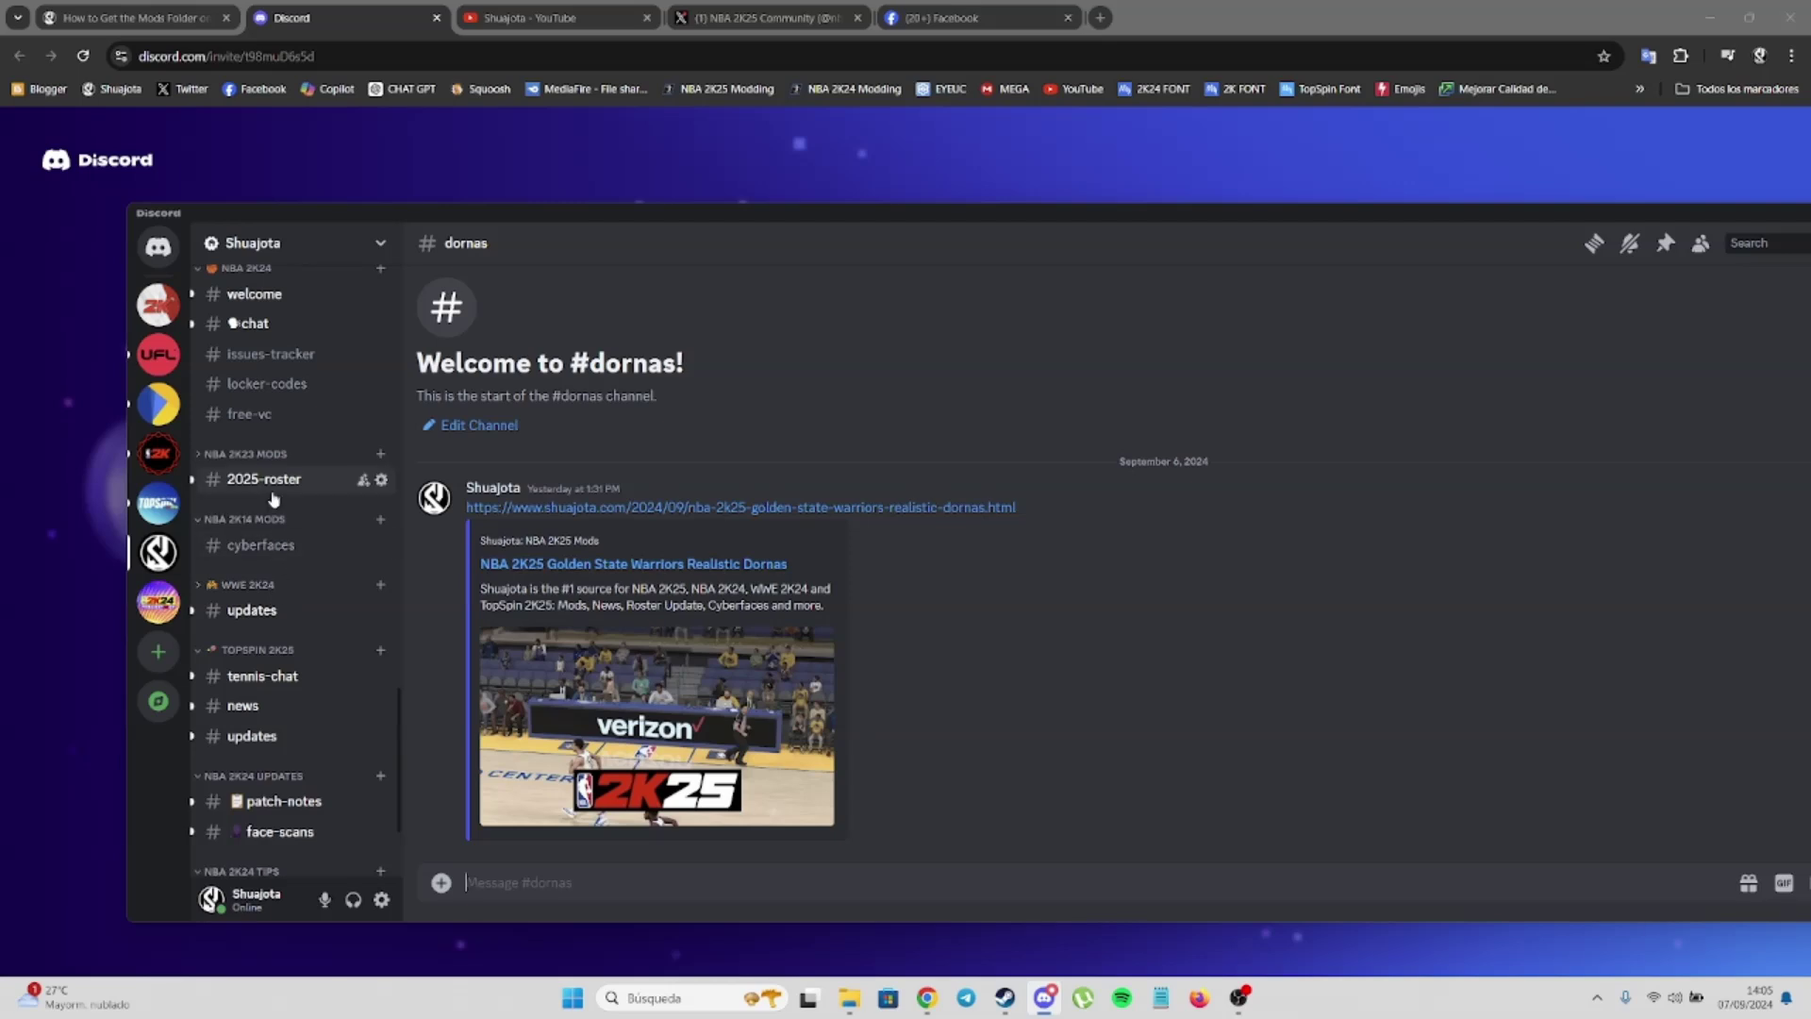
scroll(290, 593, "up", 3)
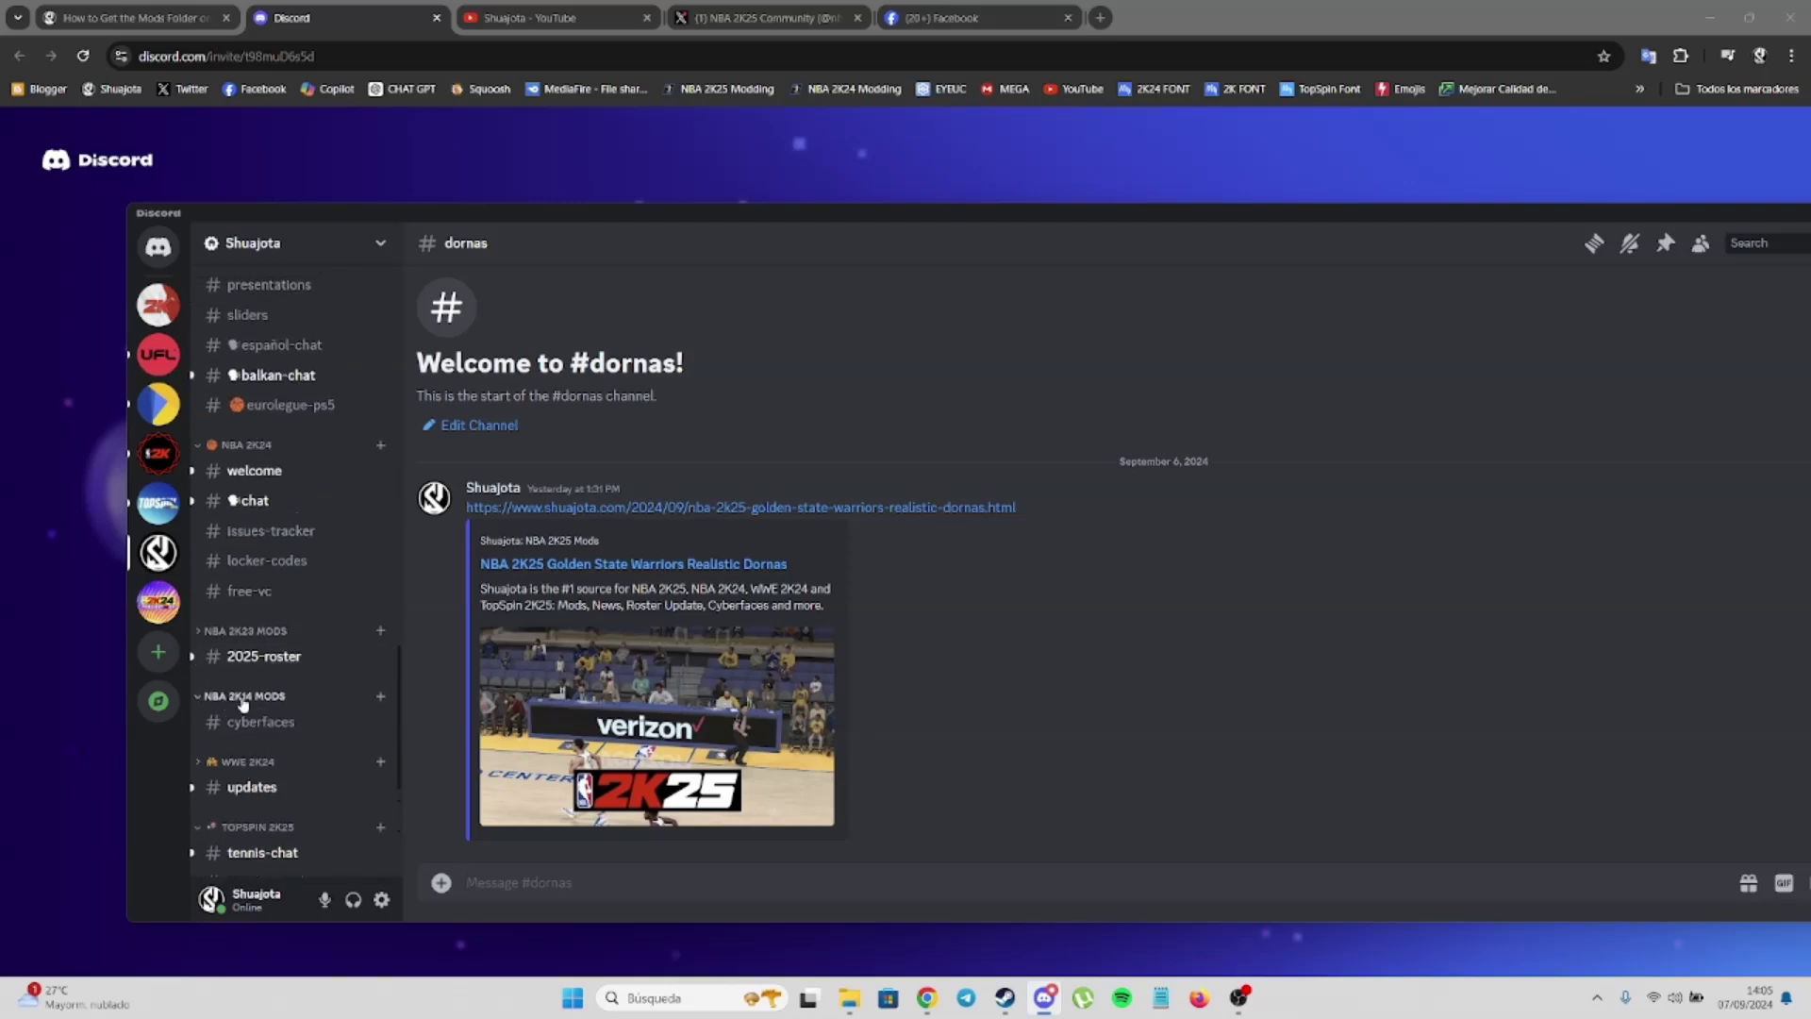
scroll(262, 704, "down", 3)
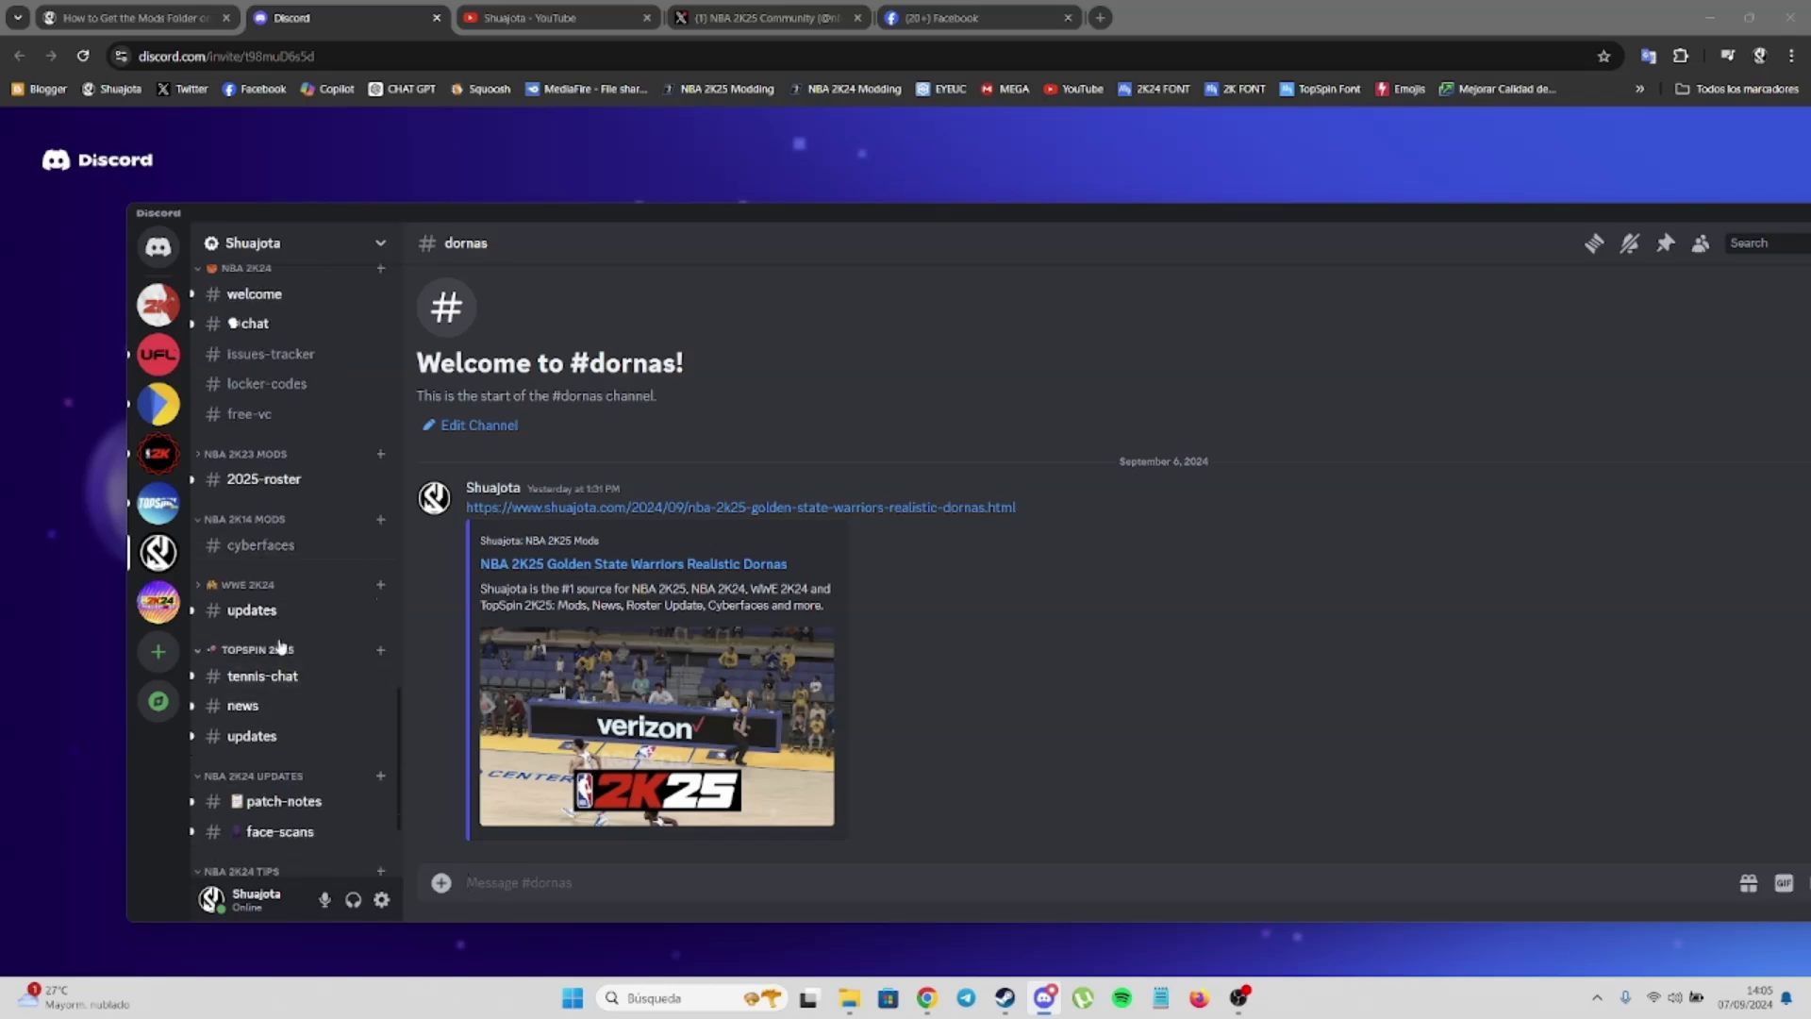
scroll(287, 611, "up", 15)
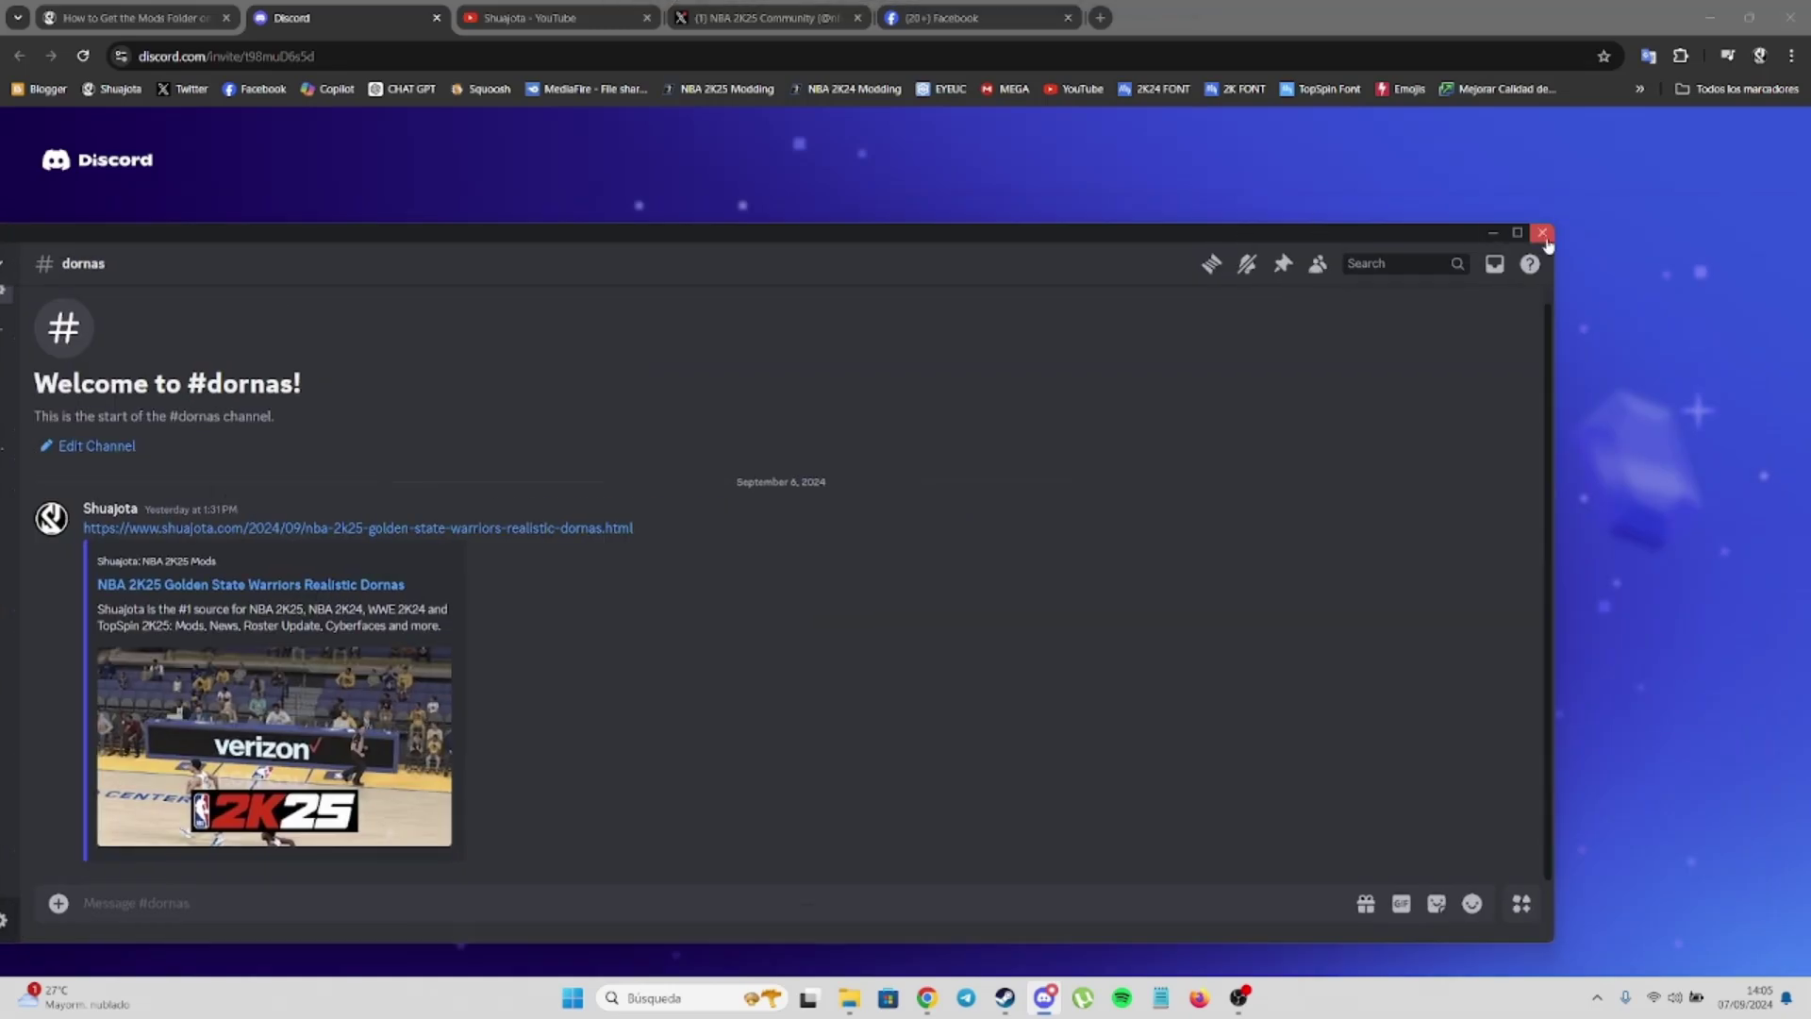
Close the Discord window and return to the NBA 2K25 Community profile on X
left_click(1542, 241)
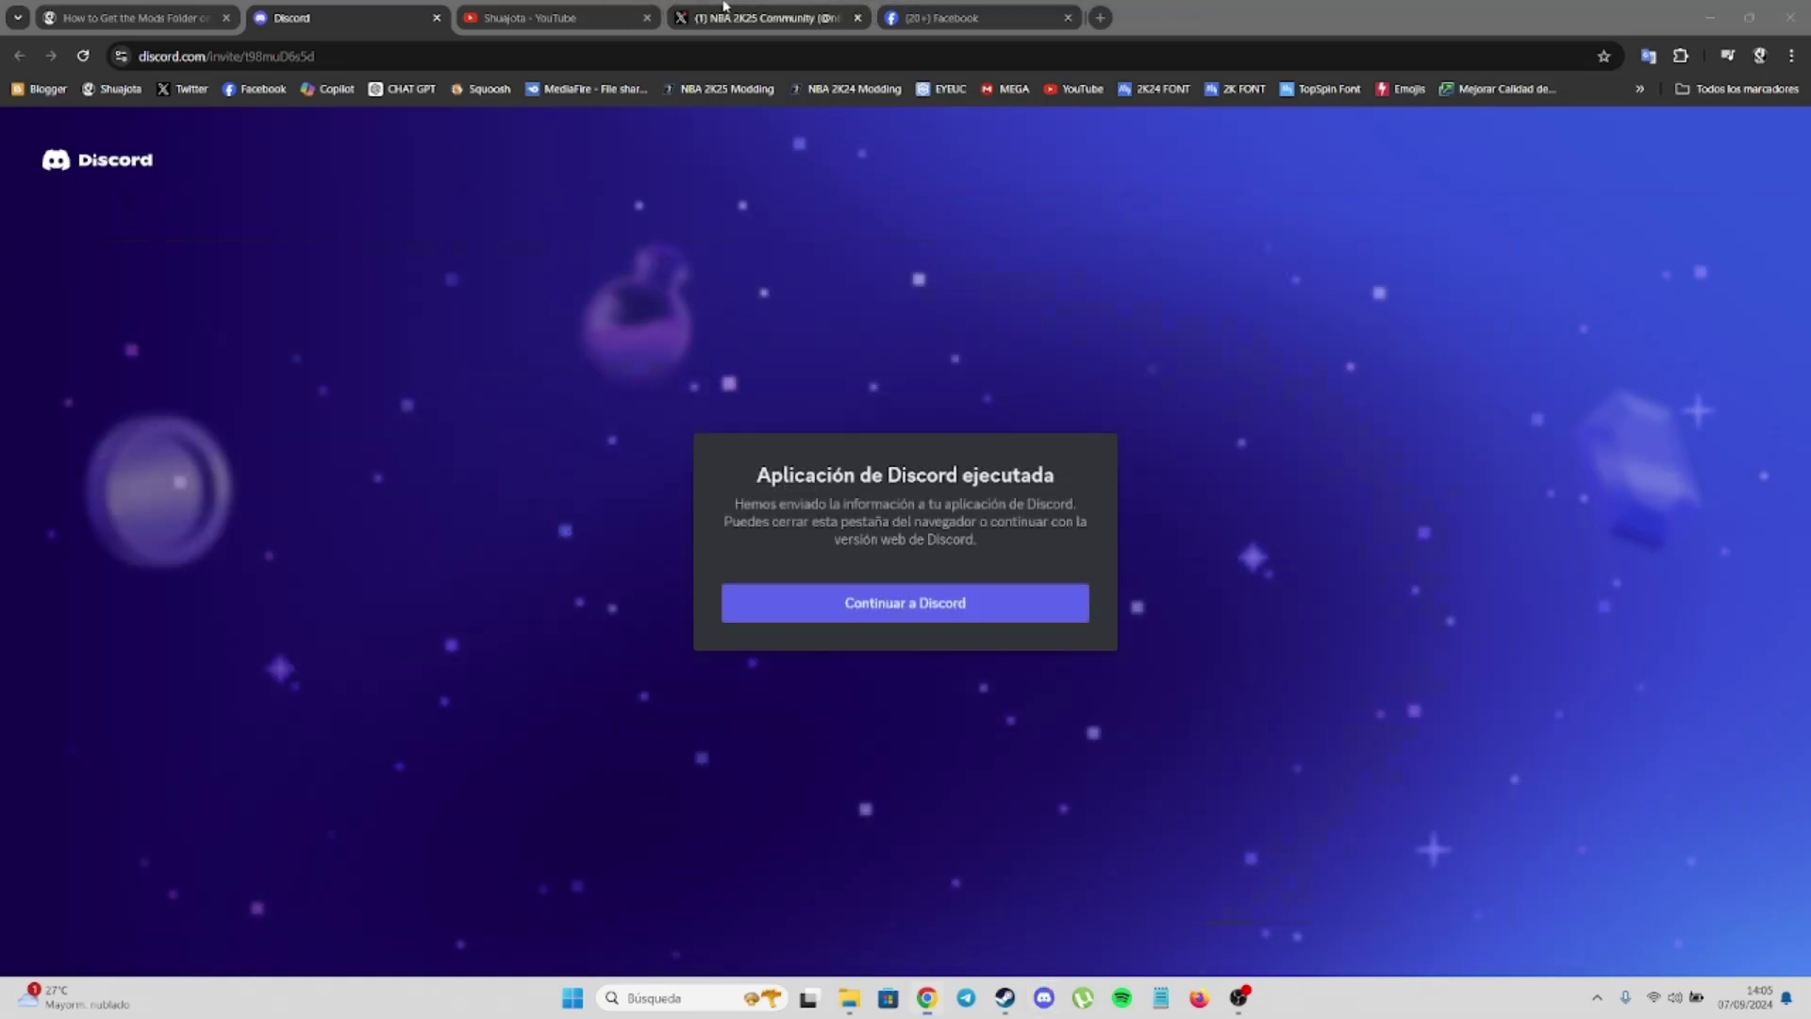
left_click(760, 17)
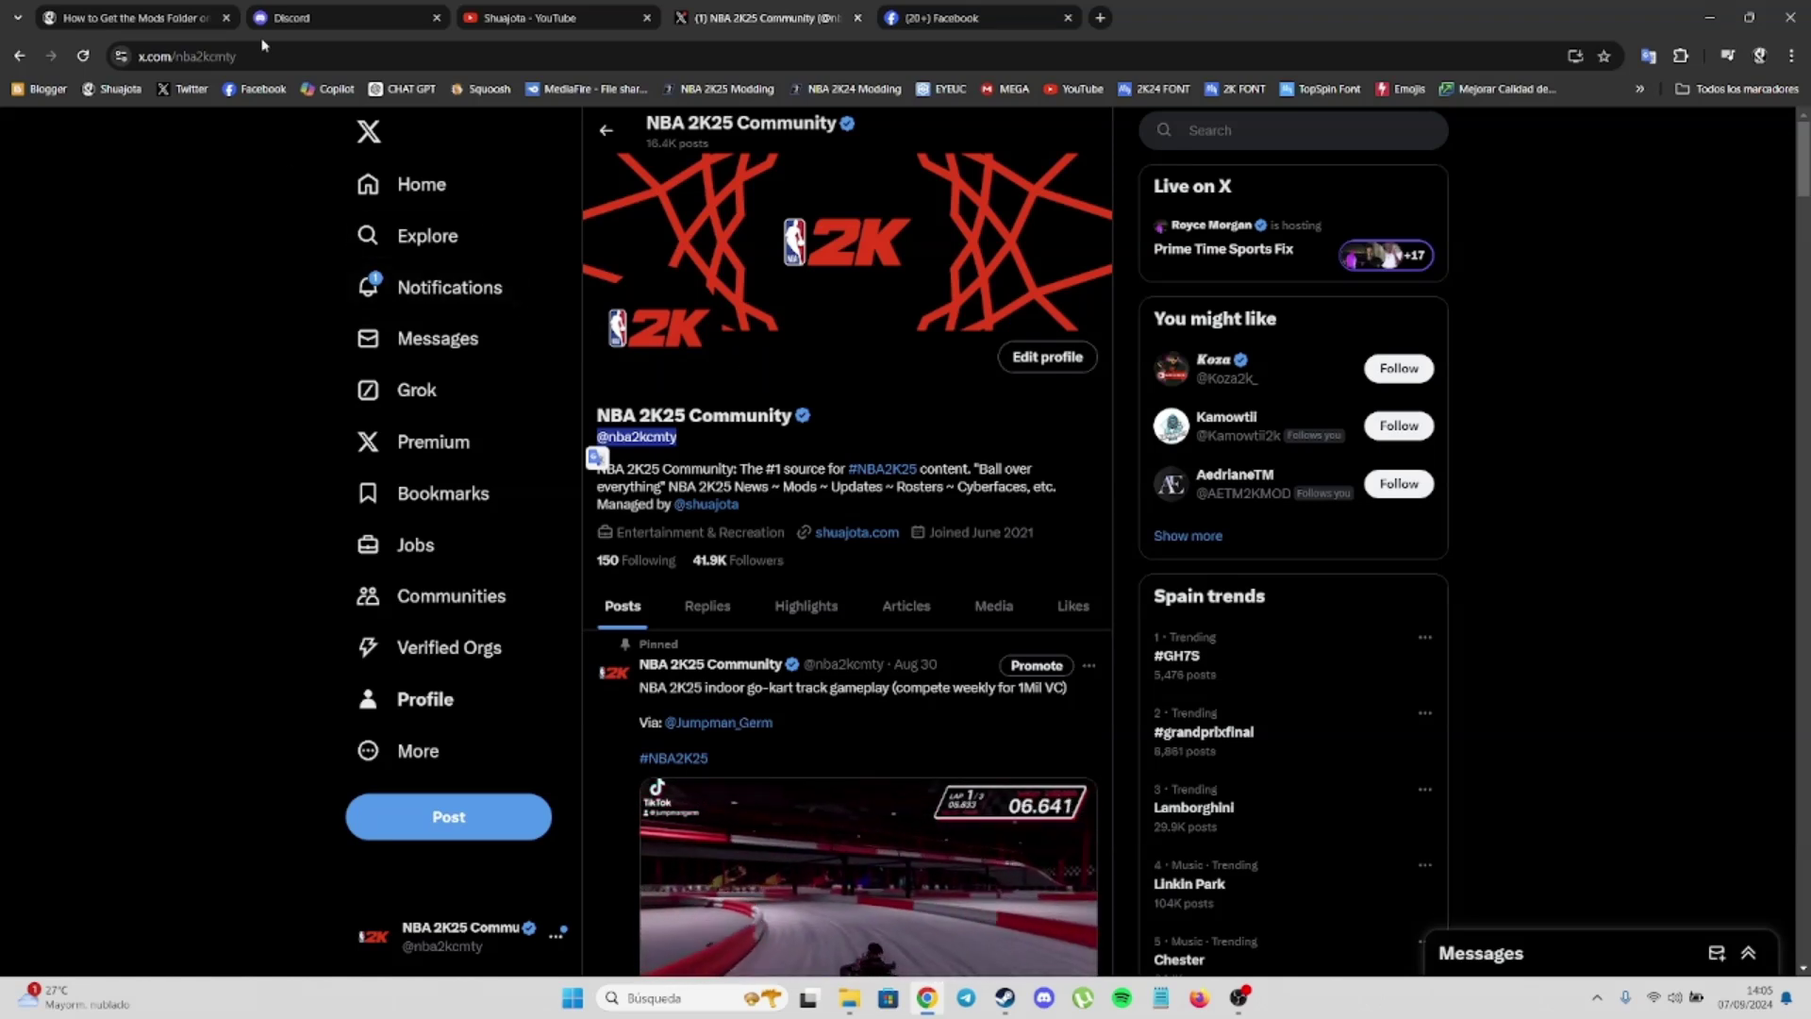
Return to the mods folder tutorial tab and load the shuajota.com homepage via the SHUAJOTA logo
left_click(141, 17)
left_click(545, 147)
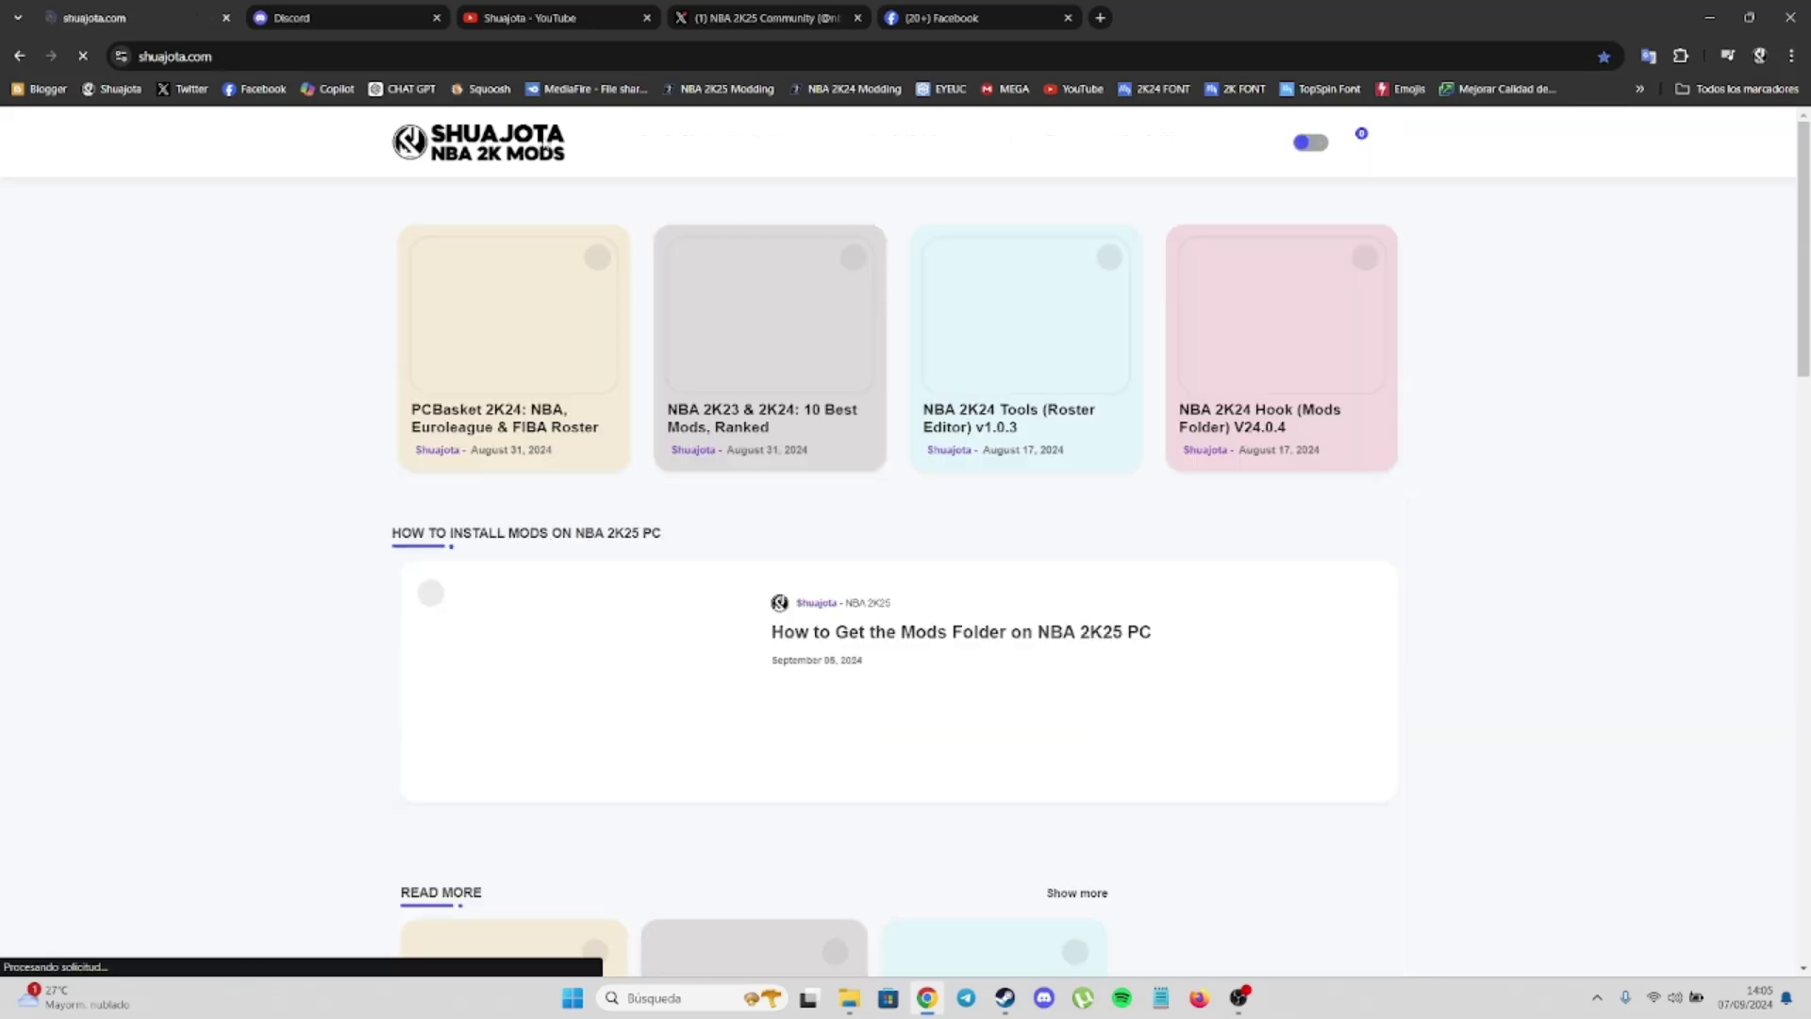